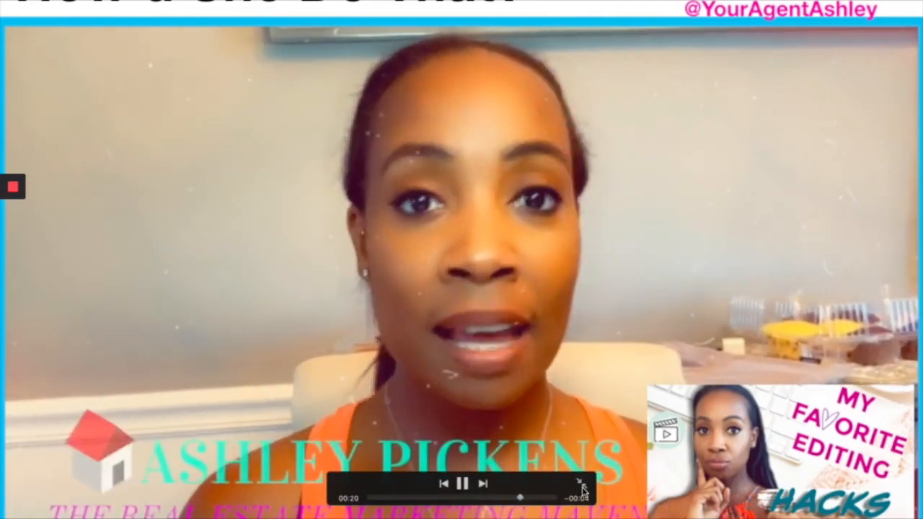
# Leave full-screen playback of the finished movie and pause it.
pyautogui.click(581, 486)
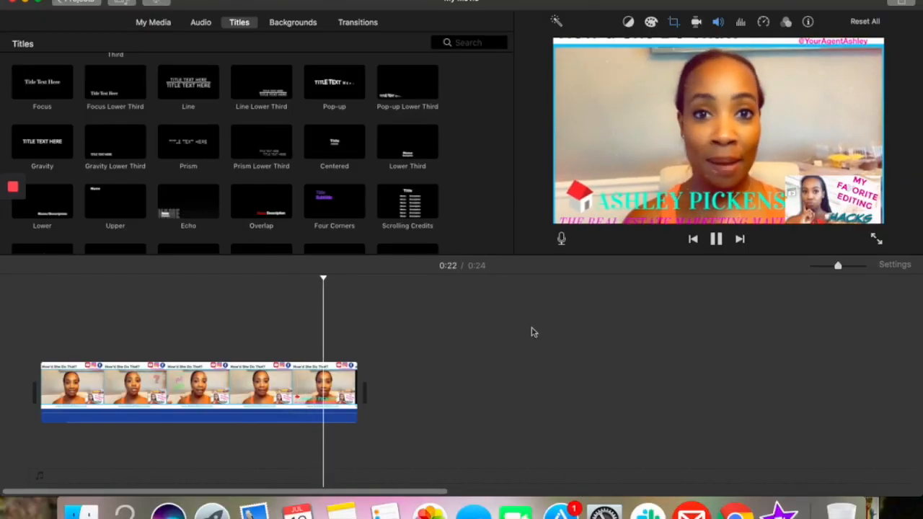
pyautogui.click(713, 246)
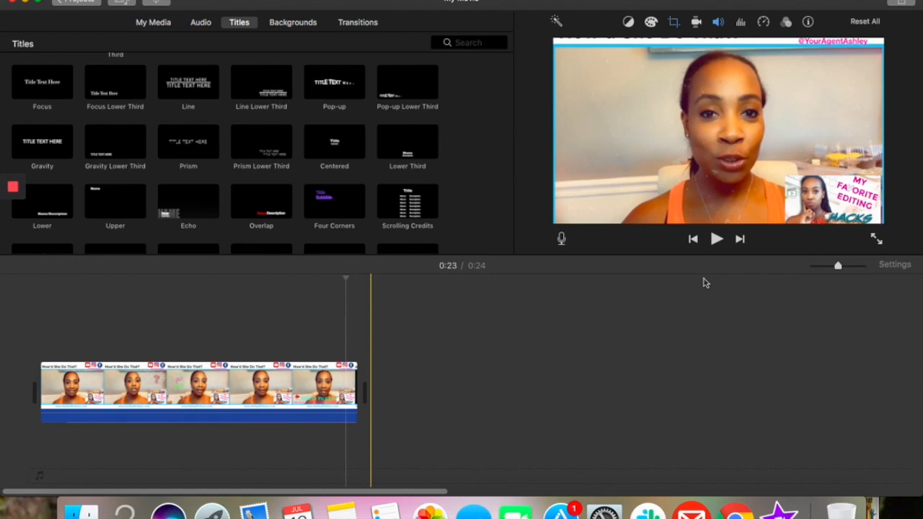
# Add the video 453C8DA4-BE19-40EA-909A-E25167D6E954 2.MP4 from the Downloads folder to the timeline after the existing clip.
pyautogui.click(81, 512)
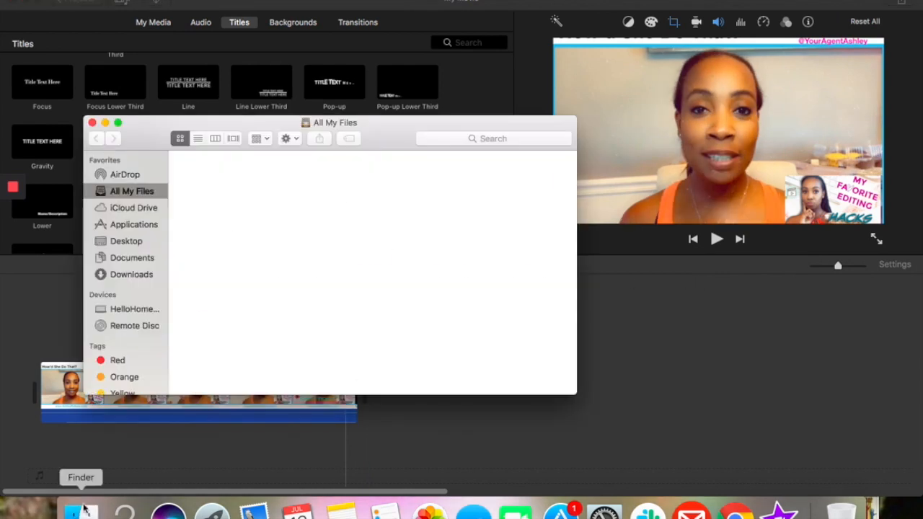
pyautogui.click(127, 275)
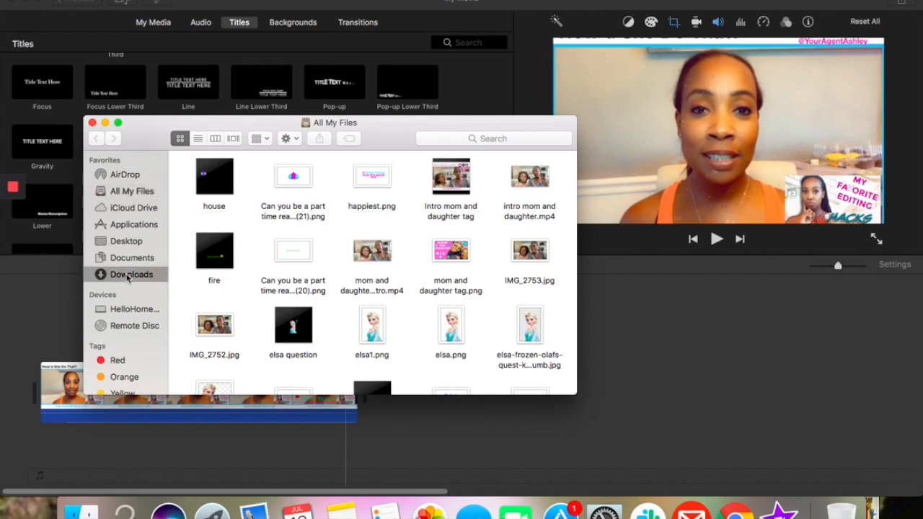
pyautogui.hscroll(10, 402, 210)
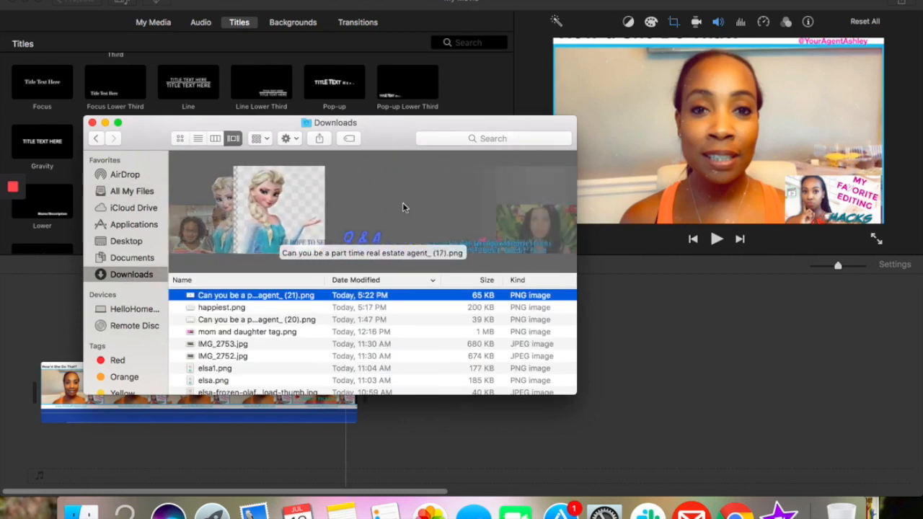
pyautogui.hscroll(5, 402, 208)
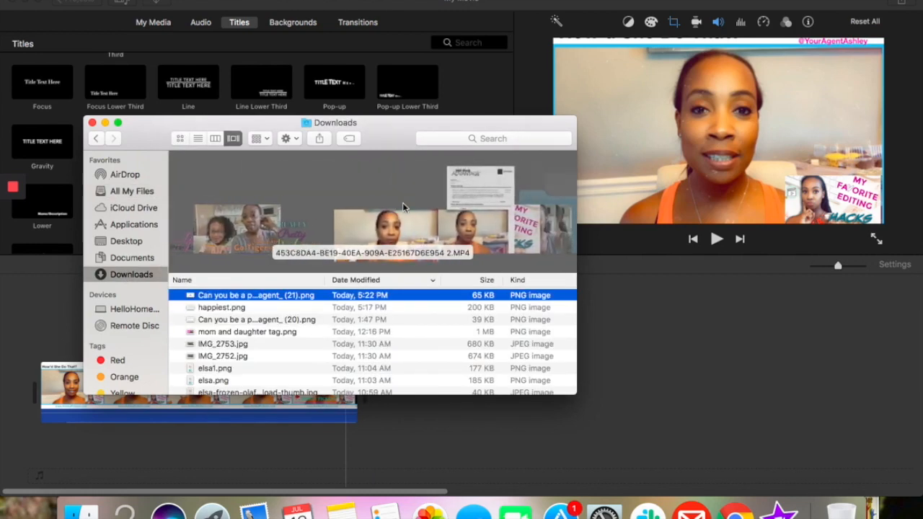
pyautogui.moveTo(373, 230); pyautogui.dragTo(599, 371)
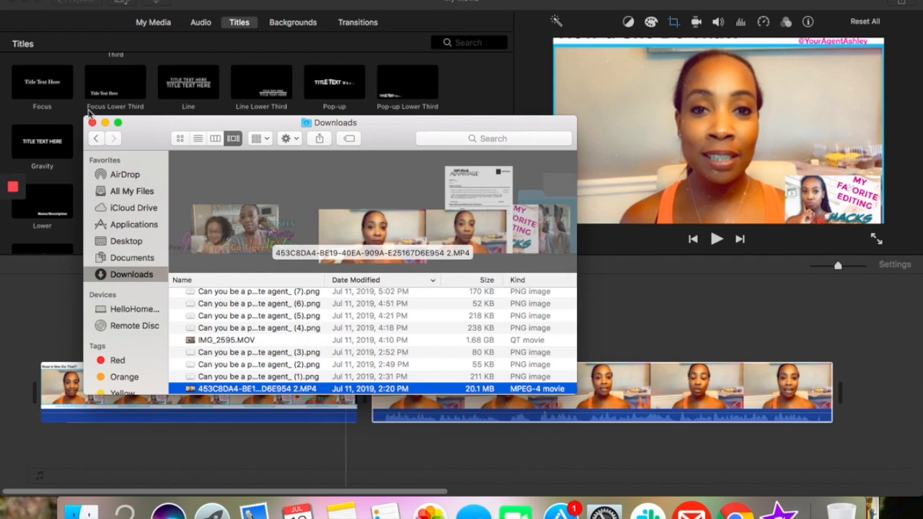
pyautogui.click(93, 123)
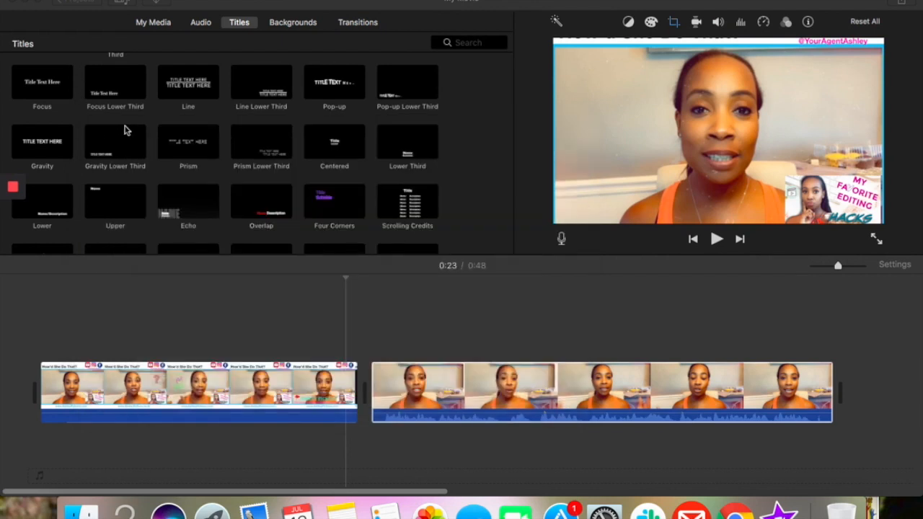
# Play the newly added clip from its start at 0:24 for a few seconds and pause it.
pyautogui.click(371, 328)
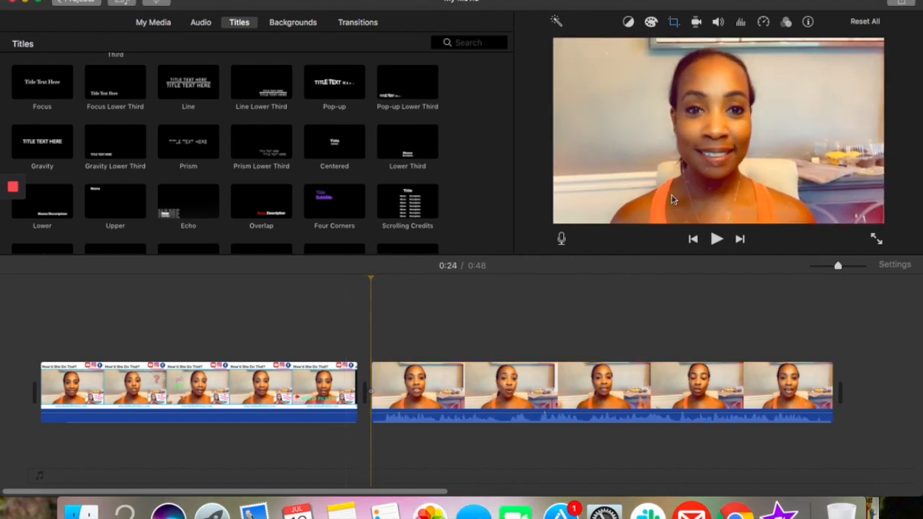
pyautogui.click(716, 240)
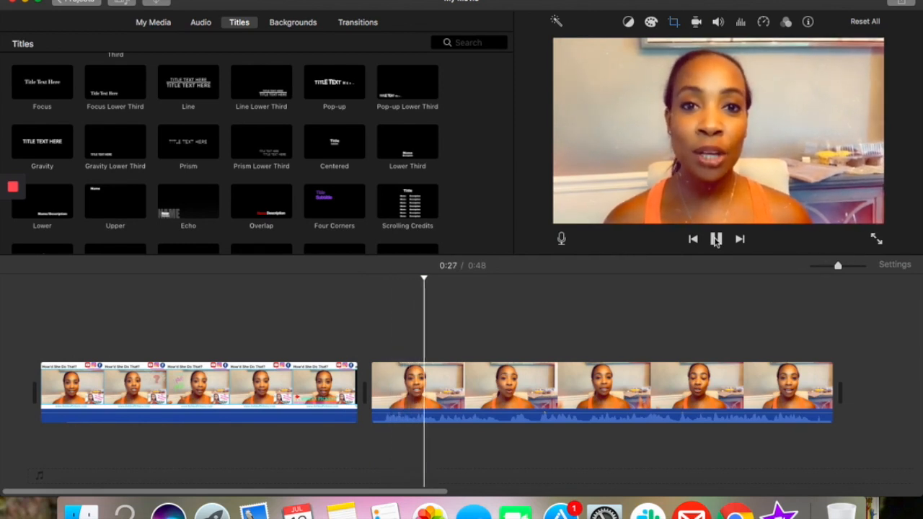
pyautogui.click(717, 240)
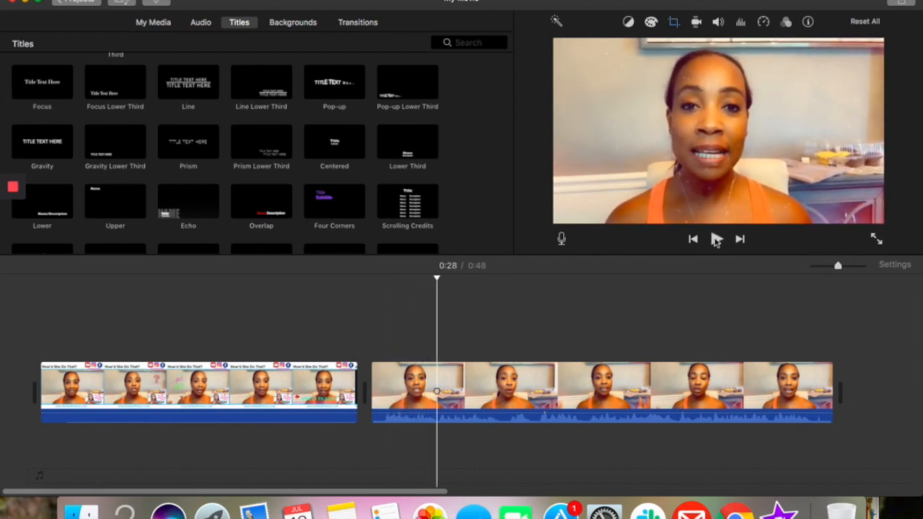
# Try the house-logo name graphic from the 6-8-19 event as an overlay at the second clip's start, and delete it.
pyautogui.click(153, 23)
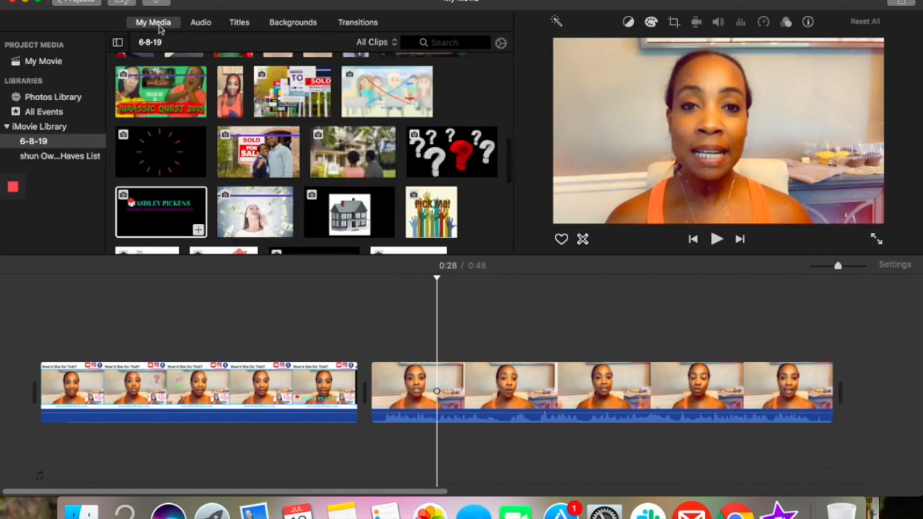
pyautogui.click(177, 205)
pyautogui.moveTo(173, 216); pyautogui.dragTo(373, 338)
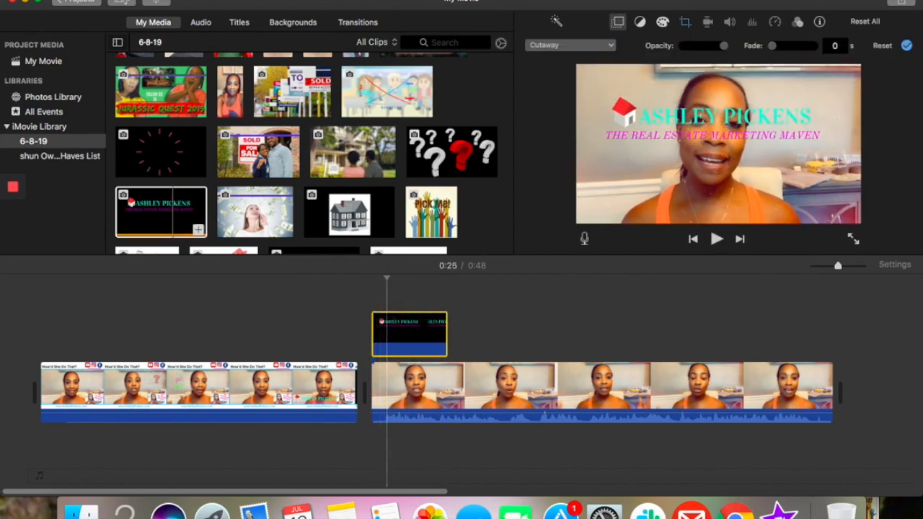
pyautogui.click(239, 22)
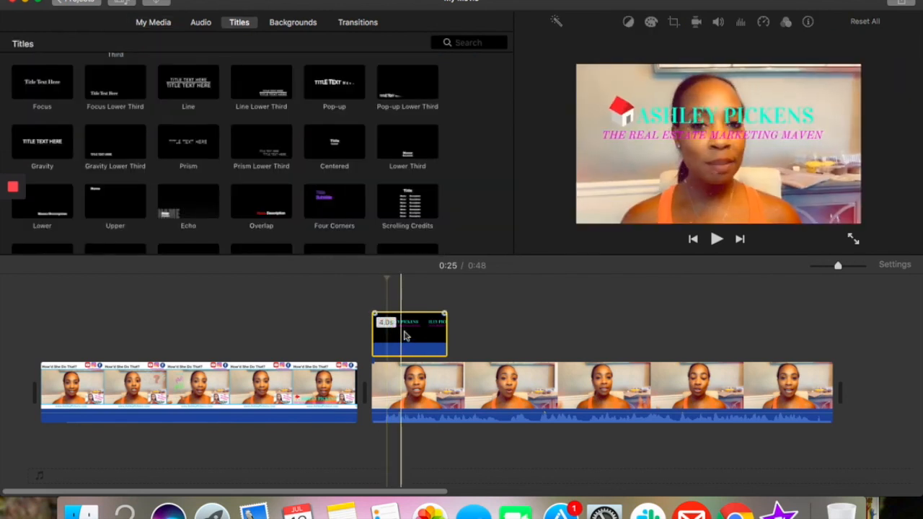
pyautogui.press('Delete')
# Try a Pop-up Lower Third title between the two timeline clips, and delete it.
pyautogui.moveTo(407, 81); pyautogui.dragTo(379, 362)
pyautogui.click(409, 406)
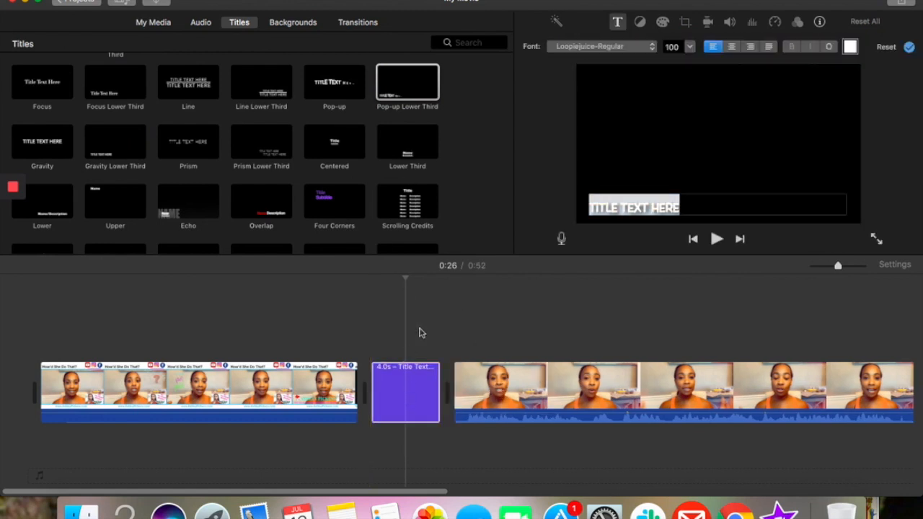
pyautogui.click(417, 404)
pyautogui.press('Delete')
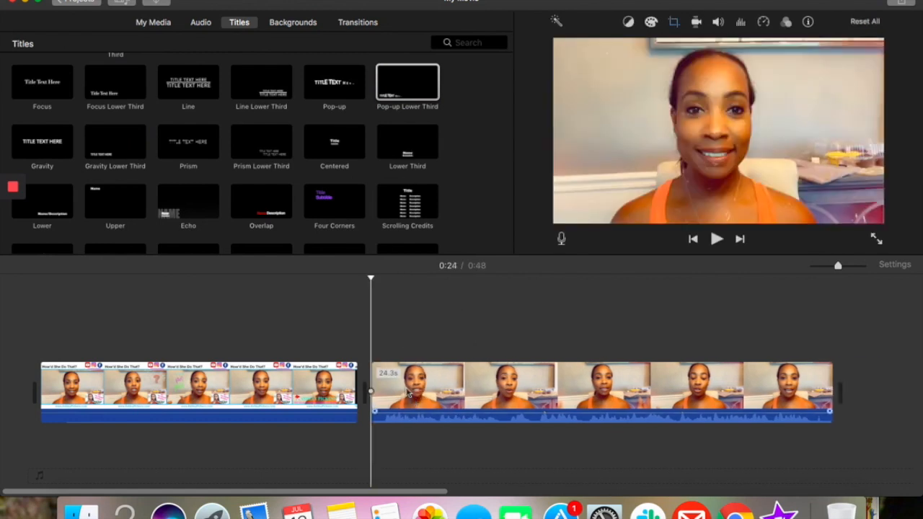
# Try a Pop-up Lower Third title containing the presenter's full name above the second clip, and delete it.
pyautogui.moveTo(412, 84); pyautogui.dragTo(411, 337)
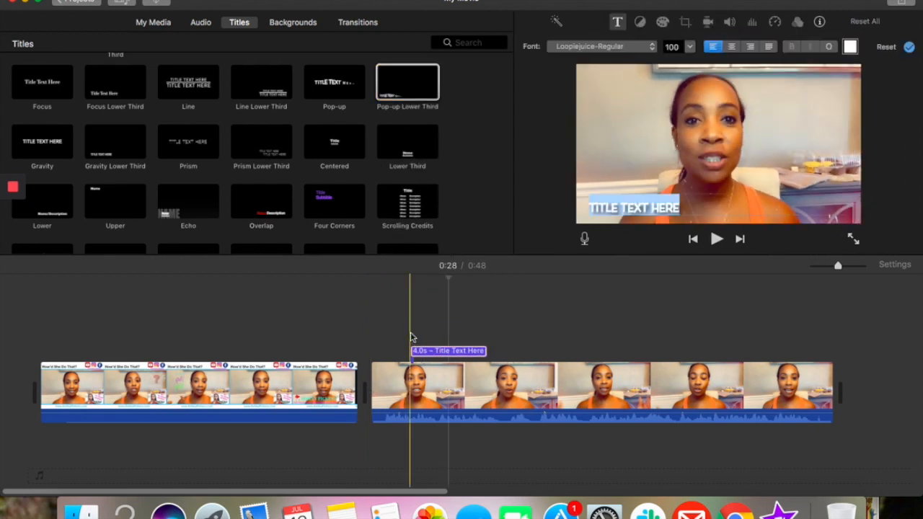
pyautogui.write('ASHLEY PICKENS')
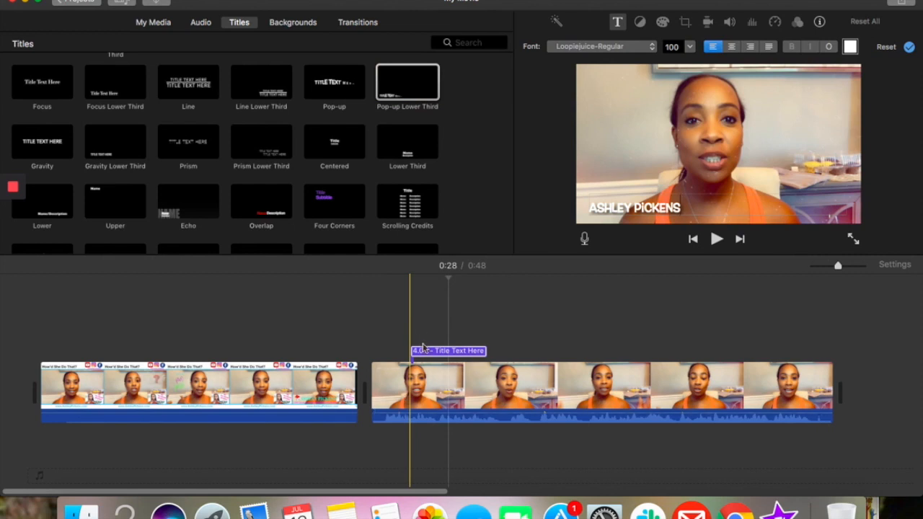
pyautogui.click(525, 324)
pyautogui.click(468, 351)
pyautogui.press('Delete')
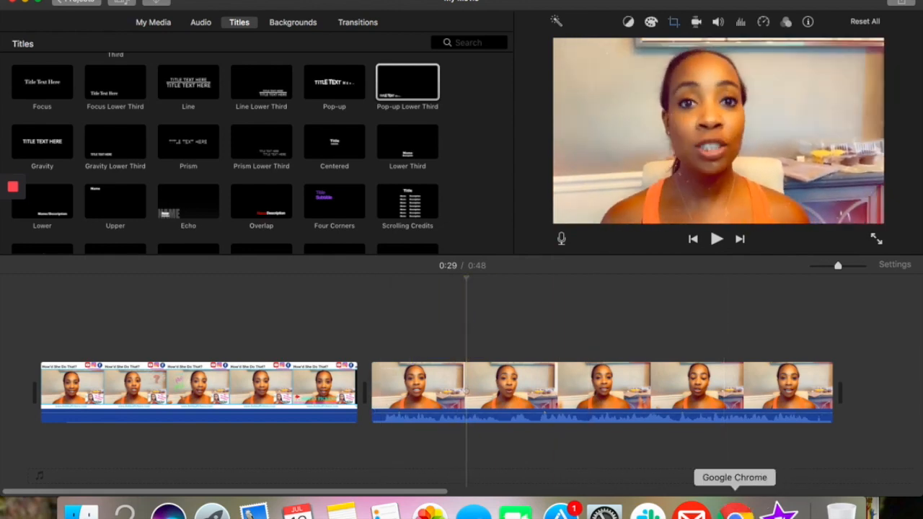
# Switch to Google Chrome, open Canva and create a blank 1920 × 1080 px Presentation design.
pyautogui.click(736, 511)
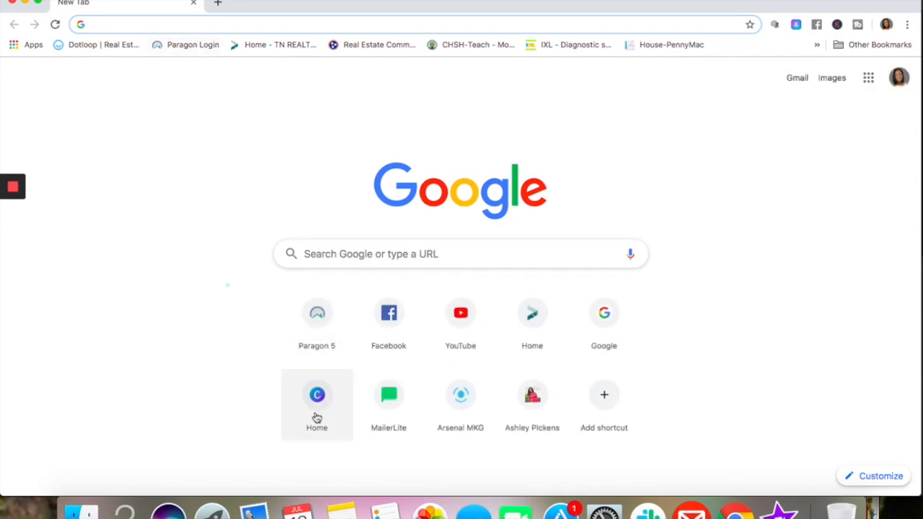
pyautogui.click(317, 408)
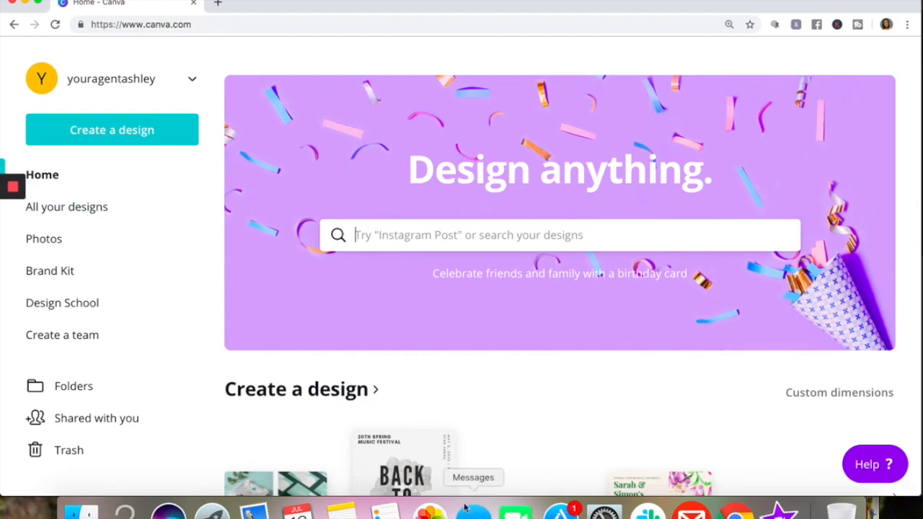
pyautogui.scroll(-3, 423, 344)
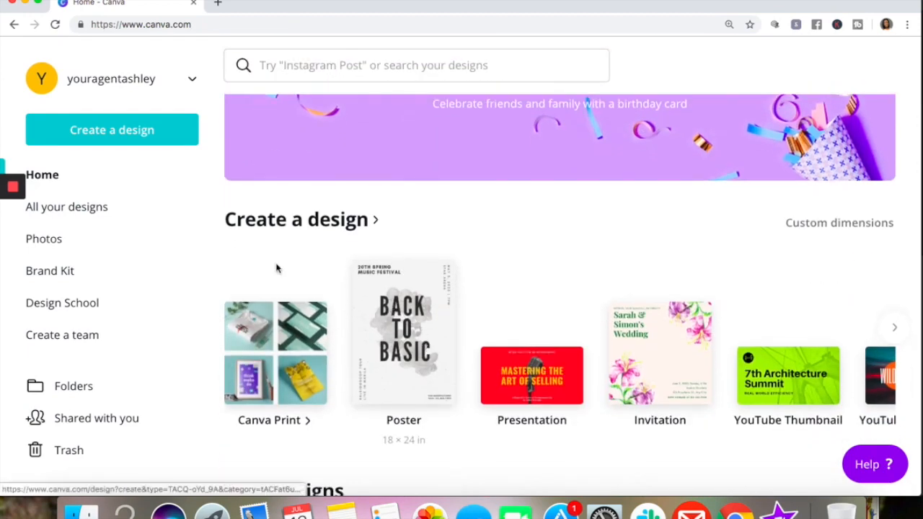
pyautogui.scroll(-3, 270, 307)
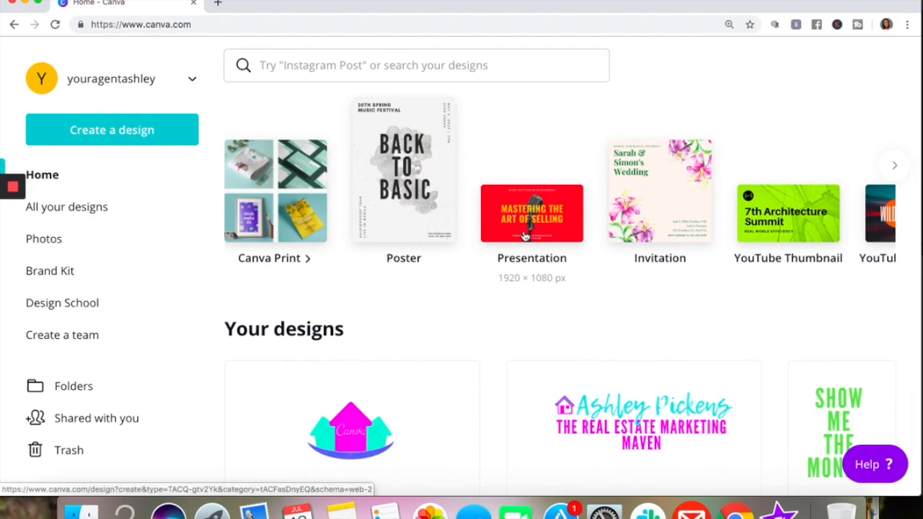
pyautogui.click(516, 231)
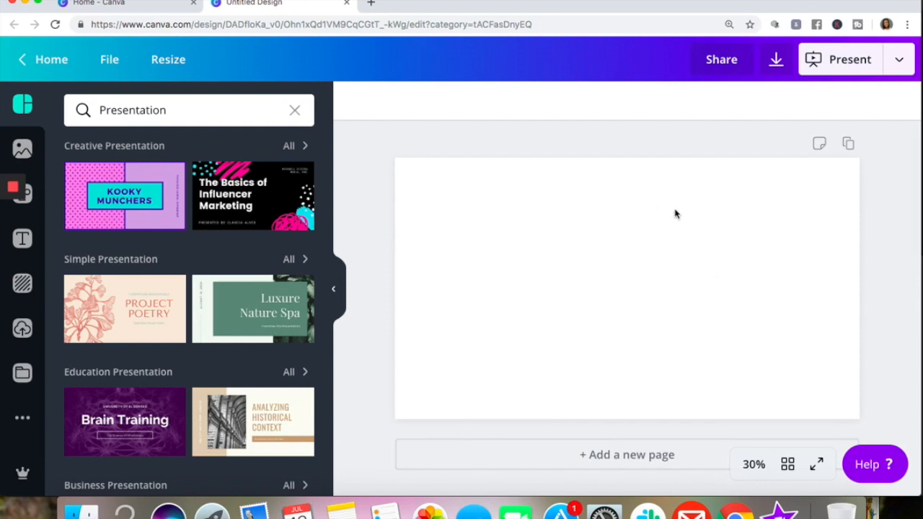
# Add the "happiest NEW YEAR" text combination to the blank page and enlarge it to about 1,242 × 660.
pyautogui.click(24, 240)
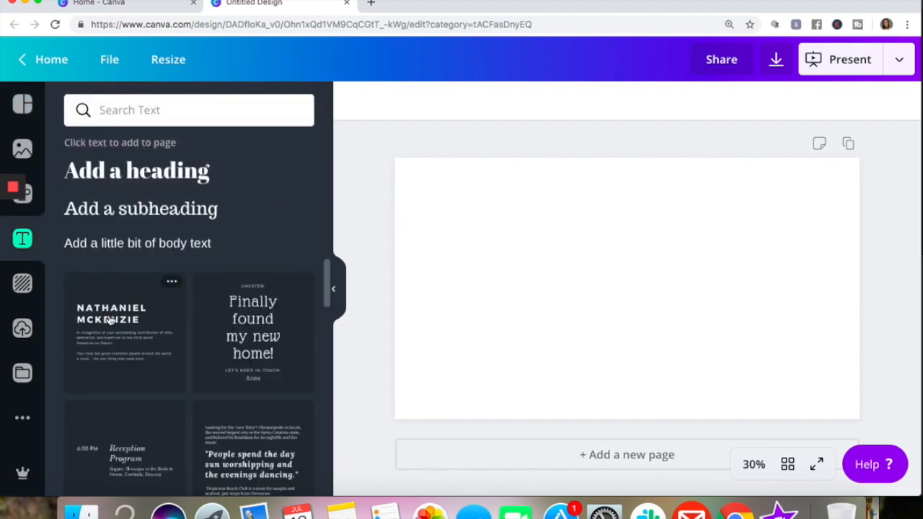
pyautogui.scroll(-10, 110, 319)
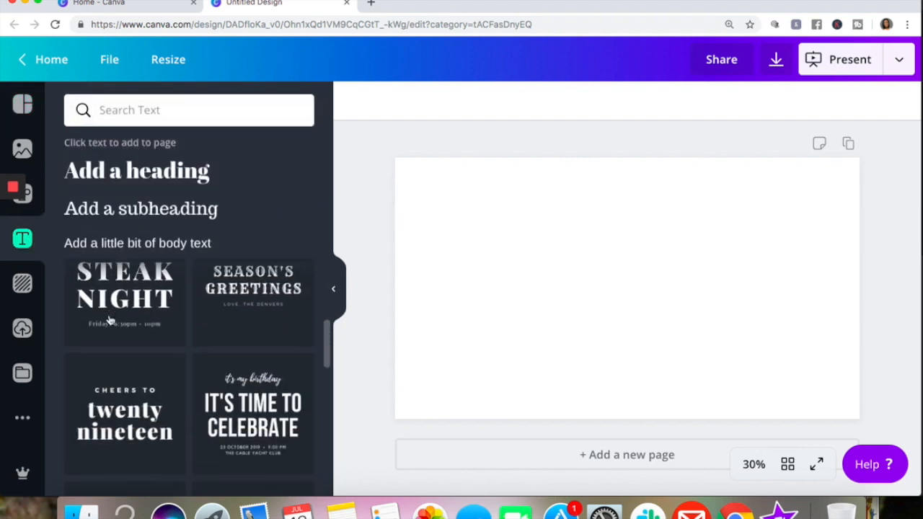
pyautogui.scroll(-10, 110, 319)
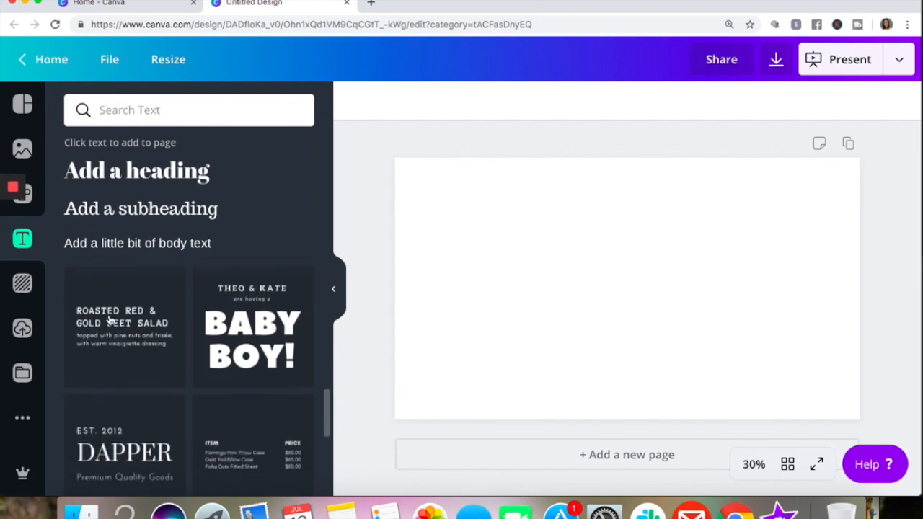
pyautogui.scroll(-8, 110, 319)
pyautogui.scroll(-6, 110, 320)
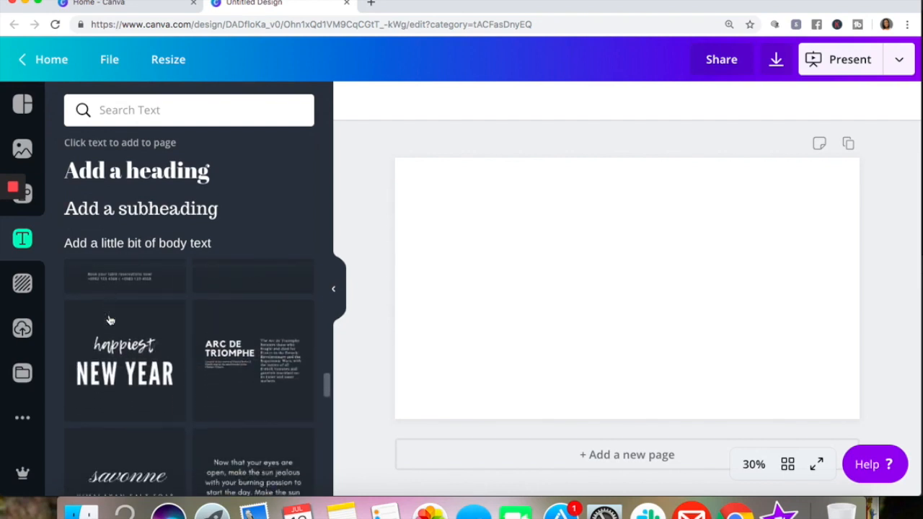
pyautogui.scroll(-2, 109, 320)
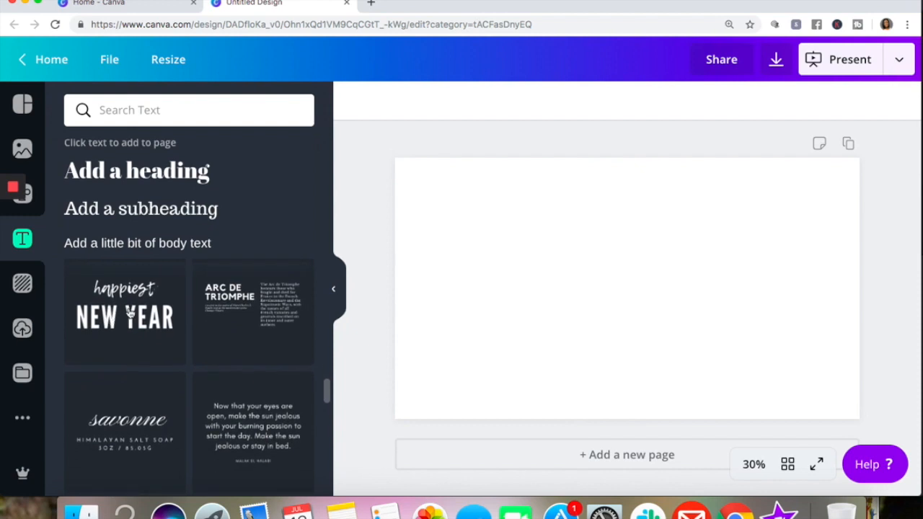
pyautogui.click(130, 312)
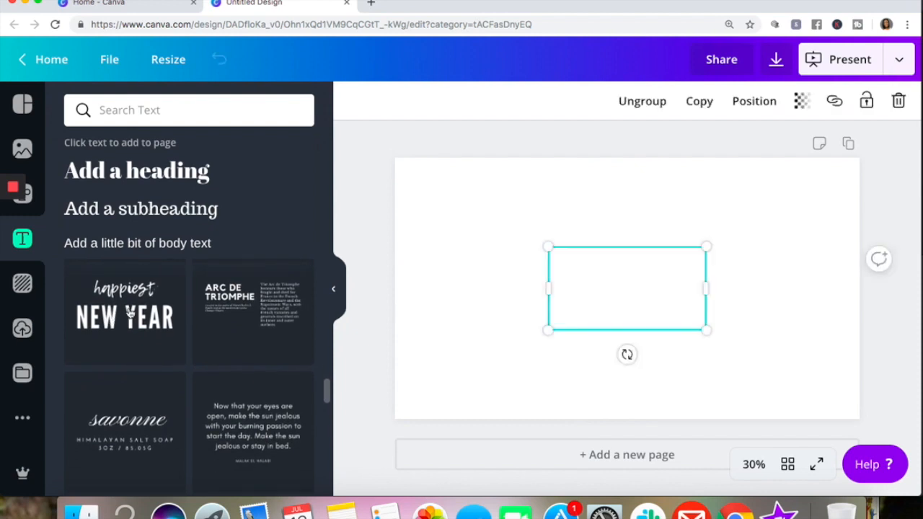
pyautogui.moveTo(519, 349); pyautogui.dragTo(486, 387)
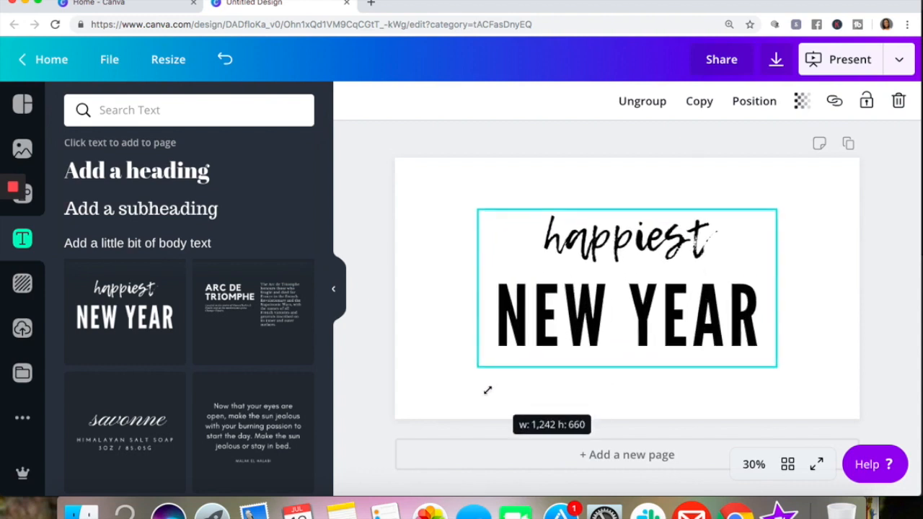
# Shift the "happiest NEW YEAR" text group slightly down the page and ungroup it.
pyautogui.click(671, 261)
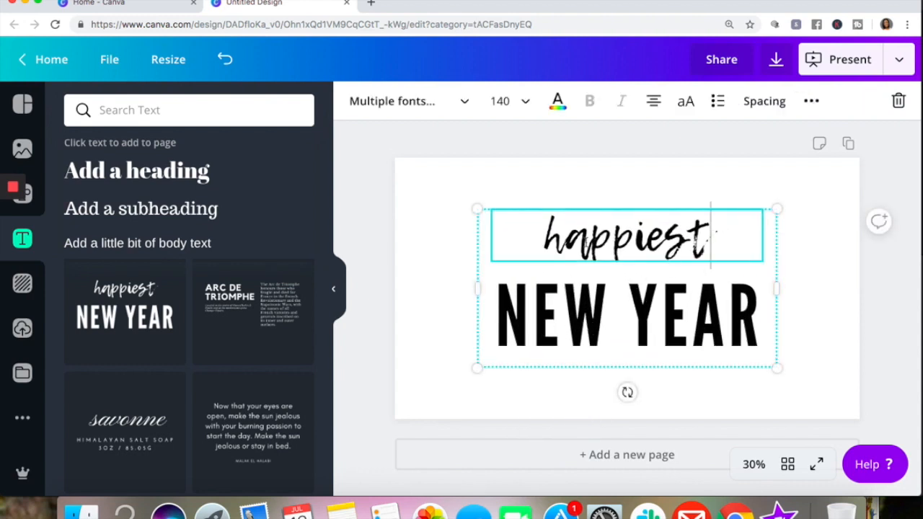
pyautogui.click(567, 236)
pyautogui.click(560, 285)
pyautogui.moveTo(551, 253)
pyautogui.mouseDown()
pyautogui.moveTo(505, 253)
pyautogui.moveTo(566, 245)
pyautogui.moveTo(542, 260)
pyautogui.mouseUp()
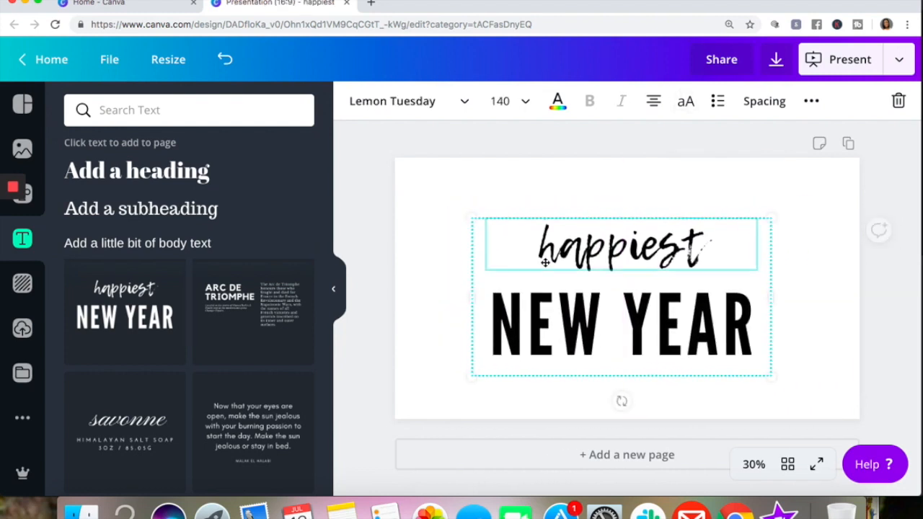
pyautogui.click(810, 105)
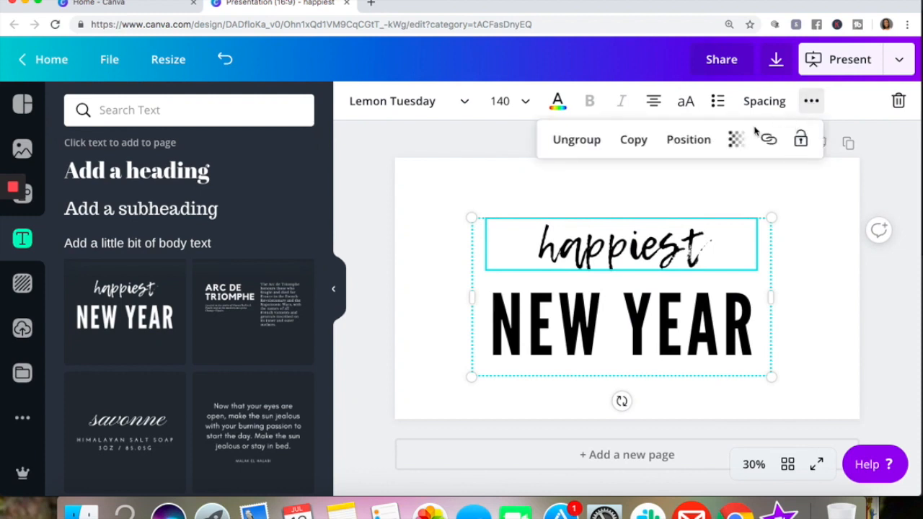
pyautogui.click(581, 145)
pyautogui.click(422, 249)
# Shift the "happiest" text slightly down and left, and replace its wording with the presenter's full name.
pyautogui.moveTo(577, 241)
pyautogui.mouseDown()
pyautogui.moveTo(497, 241)
pyautogui.moveTo(606, 242)
pyautogui.moveTo(570, 247)
pyautogui.mouseUp()
pyautogui.click(671, 247)
pyautogui.click(709, 248)
pyautogui.moveTo(709, 248); pyautogui.dragTo(515, 247)
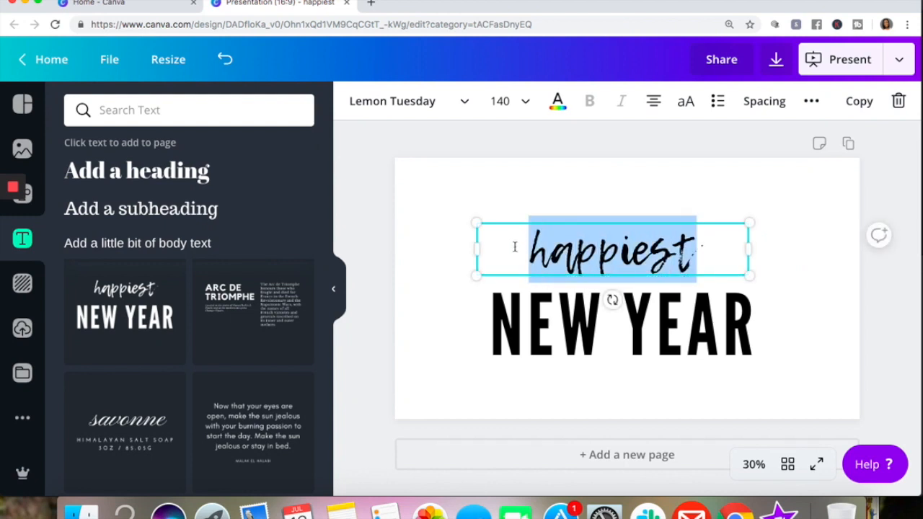
pyautogui.write('Ashley Pickens')
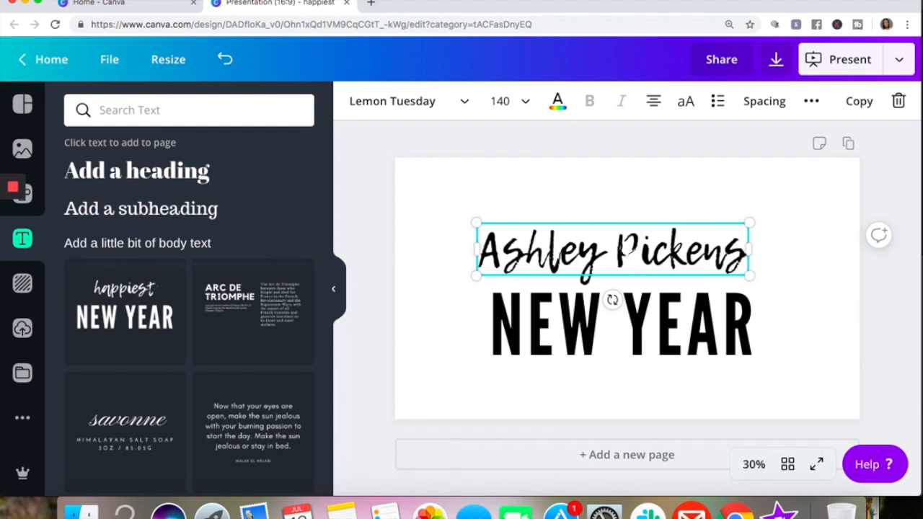
# Set the "NEW YEAR" text to font size 104 and replace it with "THE REAL ESTATE MARKETING MAVEN".
pyautogui.click(684, 303)
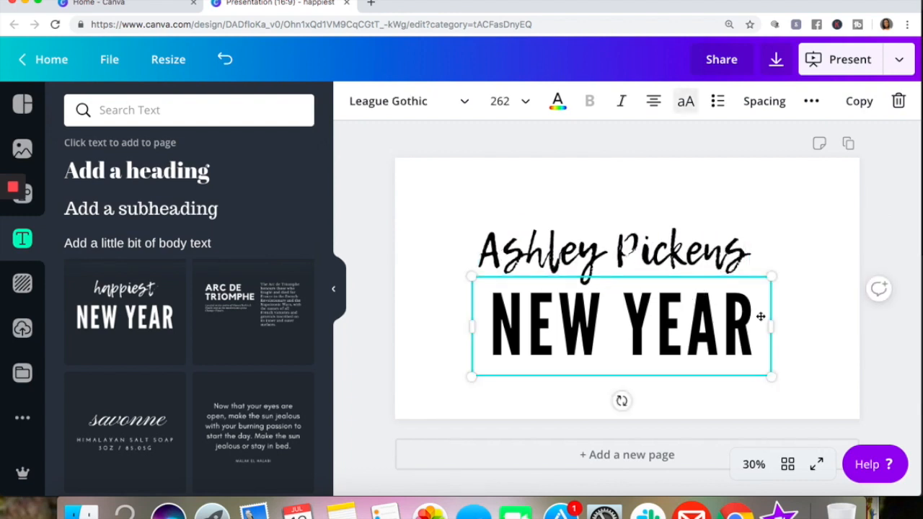
pyautogui.moveTo(751, 315); pyautogui.dragTo(503, 315)
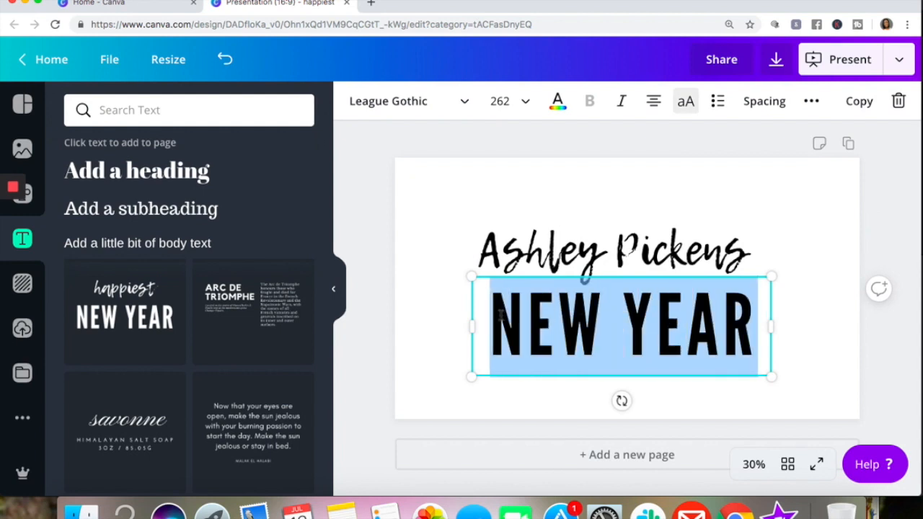
pyautogui.click(528, 101)
pyautogui.scroll(-5, 497, 283)
pyautogui.scroll(-6, 497, 283)
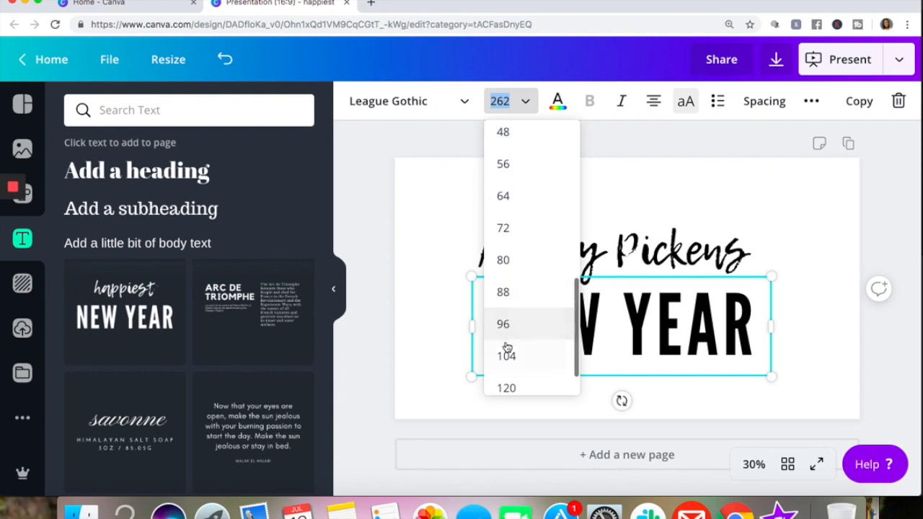
pyautogui.click(507, 355)
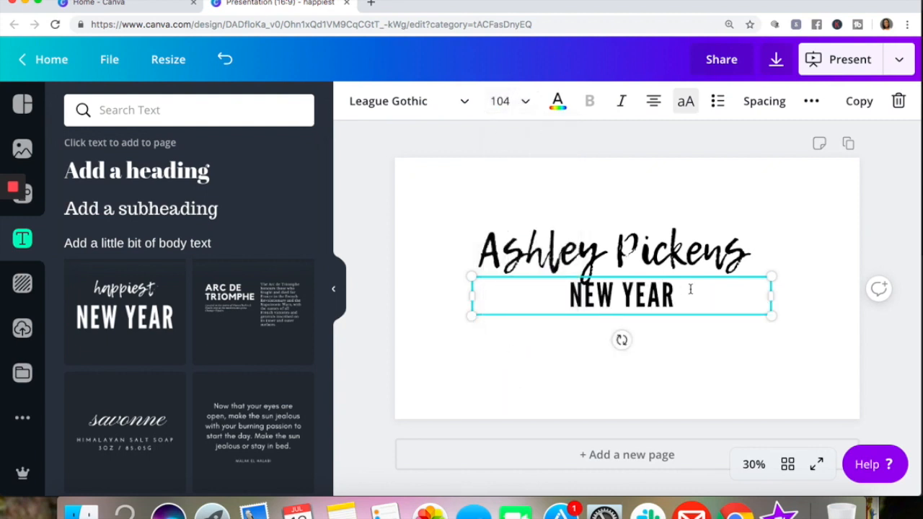
pyautogui.moveTo(684, 289); pyautogui.dragTo(560, 290)
pyautogui.write('TH')
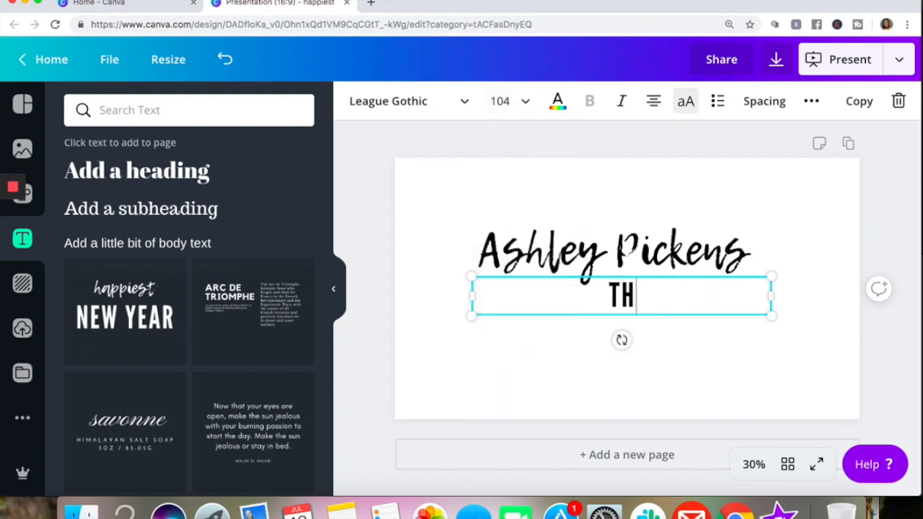
pyautogui.write('E REAL ESTATE MAR')
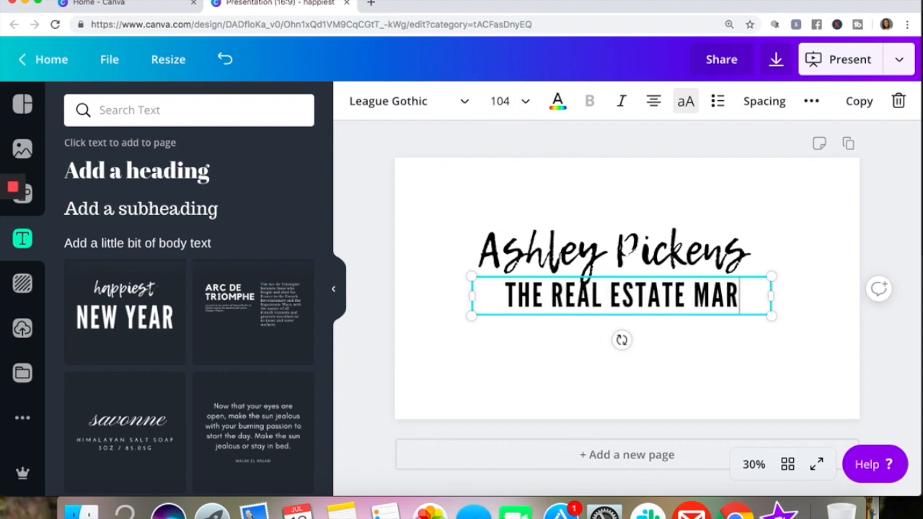
pyautogui.write('KETING MAVEN')
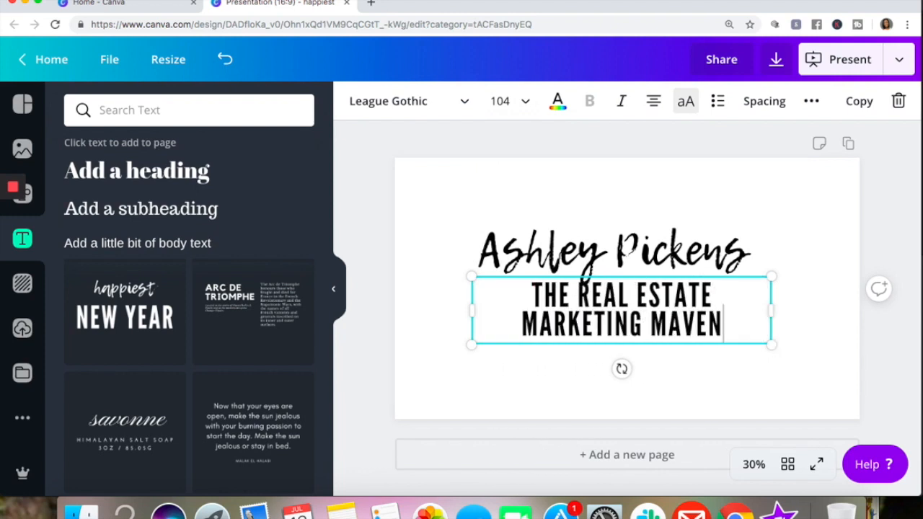
# Widen the tagline's text box so it fits on one line, and reduce its font size to 88.
pyautogui.moveTo(773, 311); pyautogui.dragTo(826, 316)
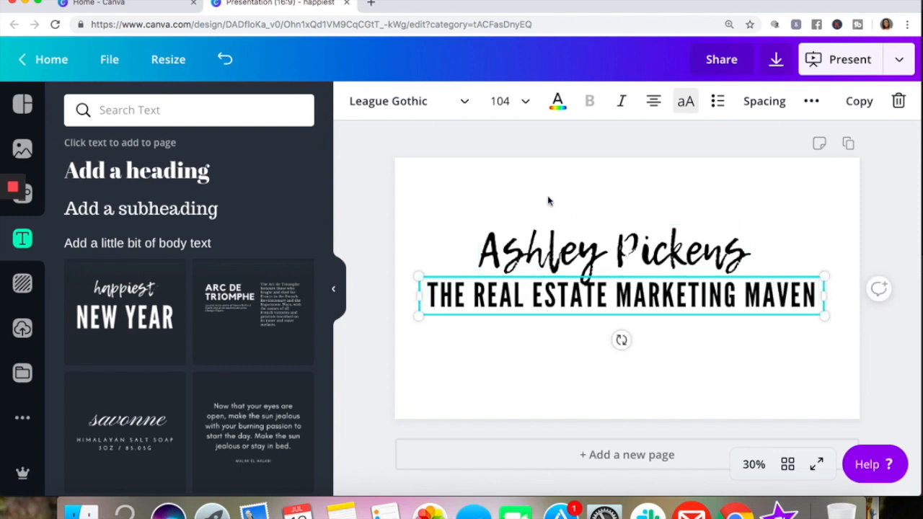
pyautogui.click(525, 101)
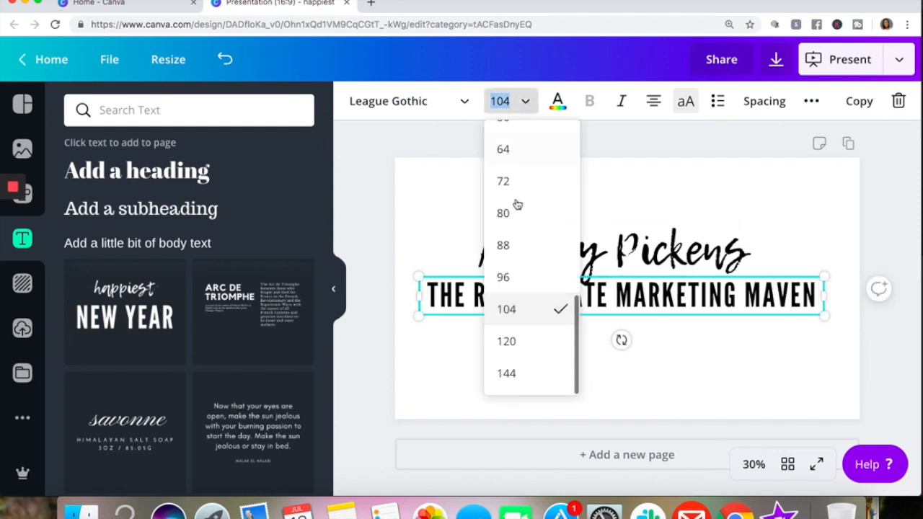
pyautogui.click(505, 275)
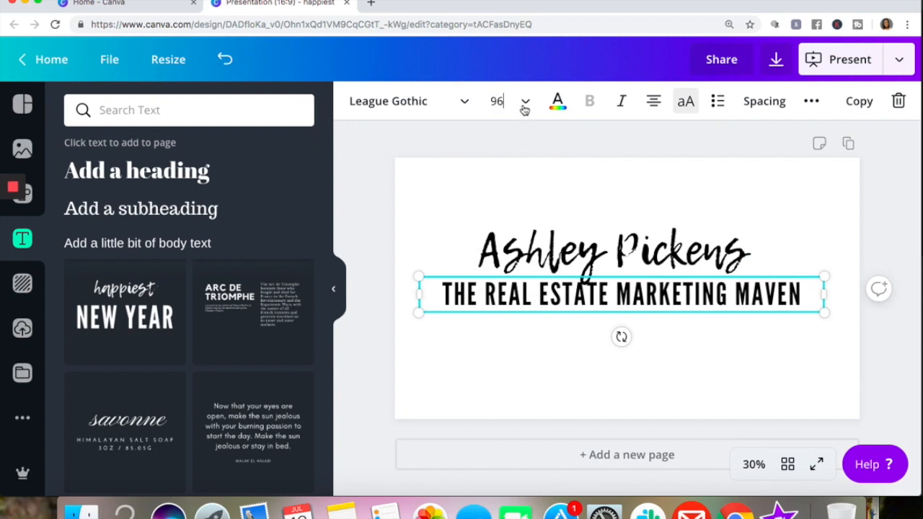
pyautogui.click(525, 105)
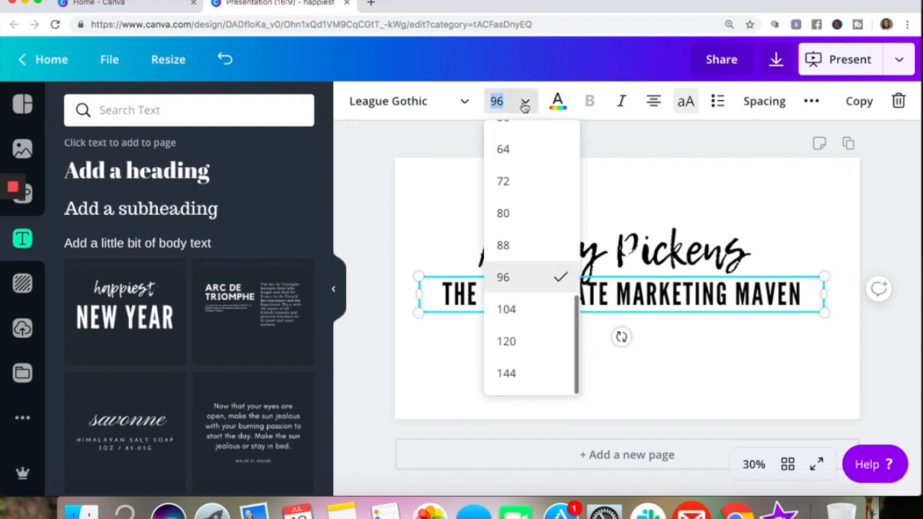
pyautogui.click(505, 246)
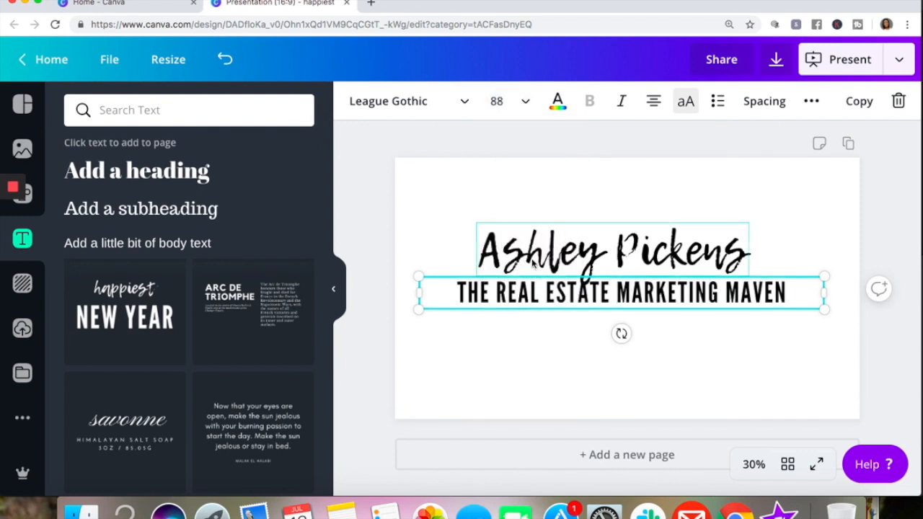
# Move the name text horizontally so its right edge lines up with the end of the tagline.
pyautogui.click(532, 258)
pyautogui.moveTo(531, 258); pyautogui.dragTo(557, 254)
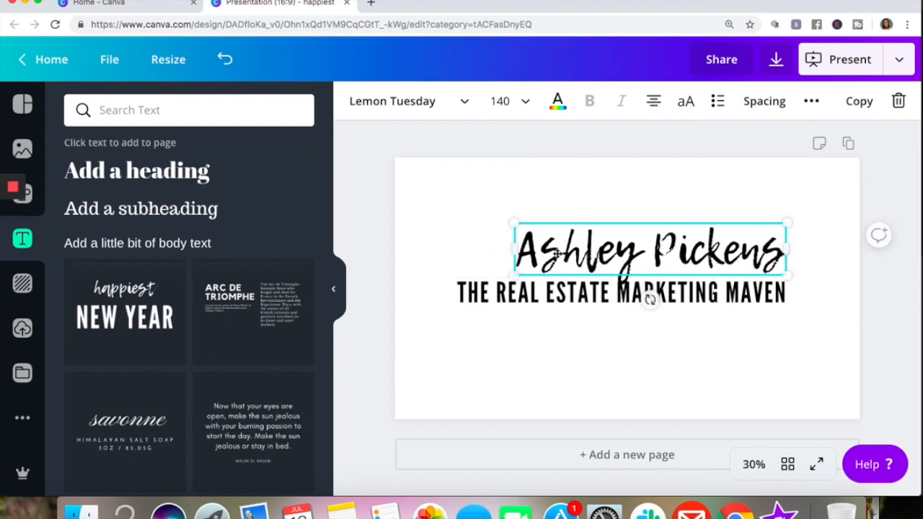
# Search the elements for "house", look through the graphics for a suitable icon, and clear the search.
pyautogui.click(37, 198)
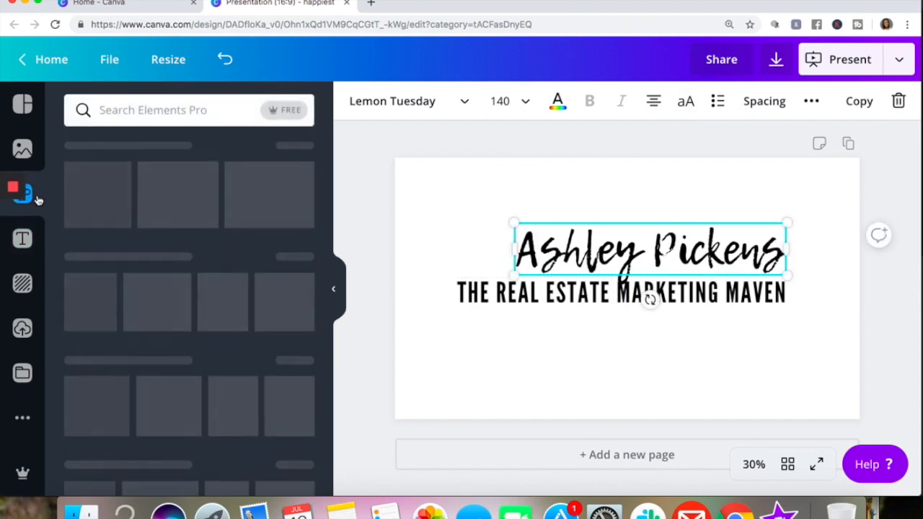
pyautogui.click(148, 111)
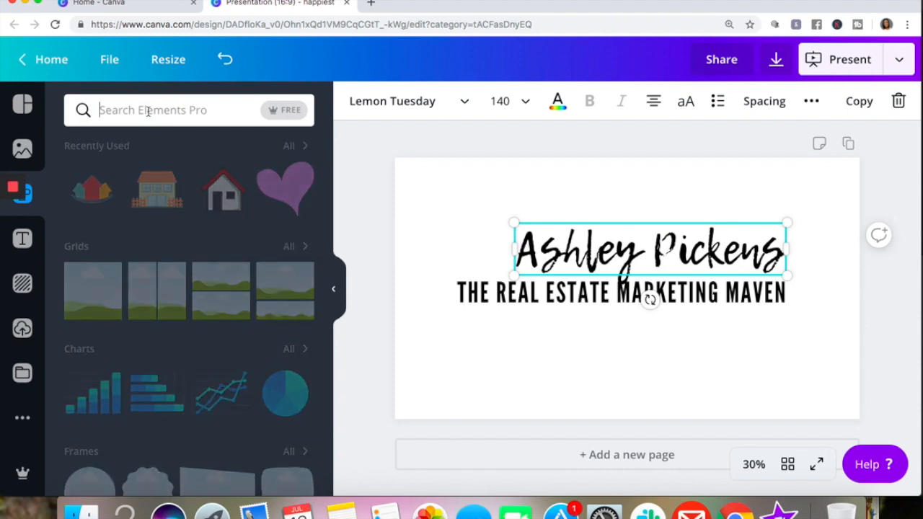
pyautogui.write('house')
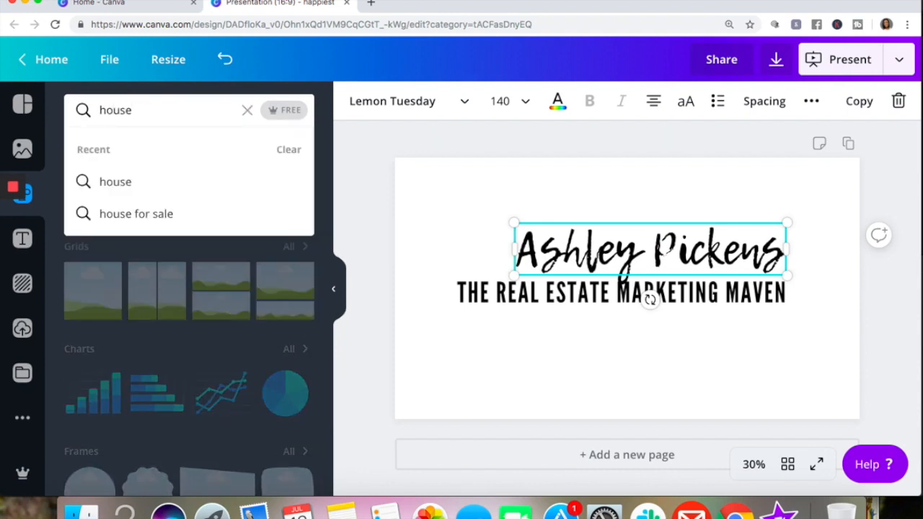
pyautogui.press('Return')
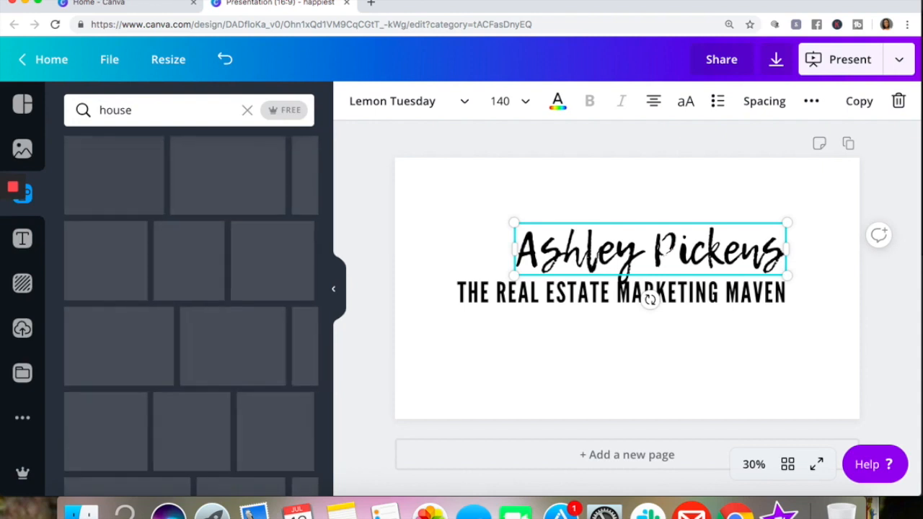
pyautogui.scroll(-2, 208, 245)
pyautogui.scroll(-3, 208, 246)
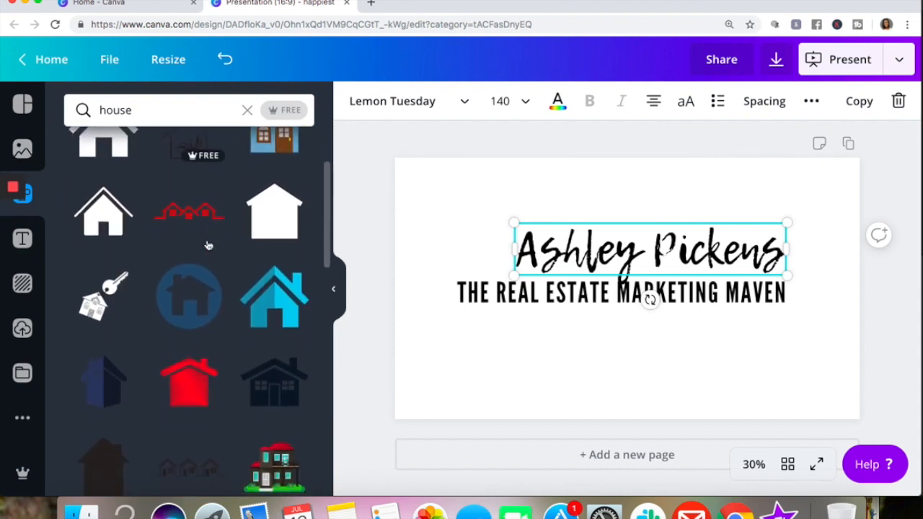
pyautogui.scroll(-10, 207, 245)
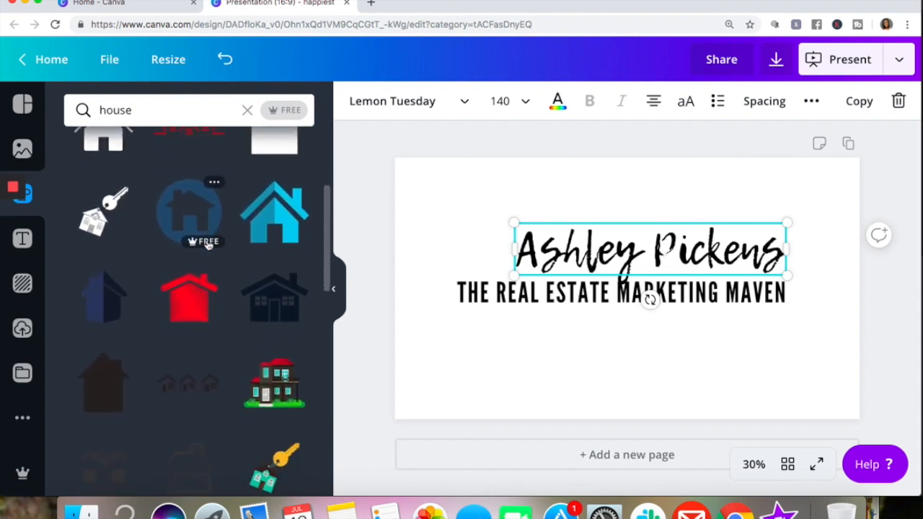
pyautogui.scroll(-10, 207, 245)
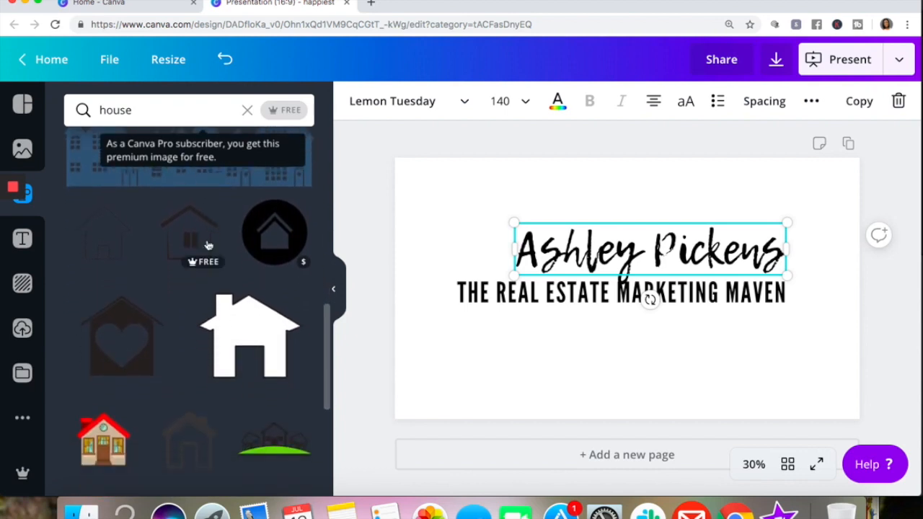
pyautogui.scroll(-10, 208, 246)
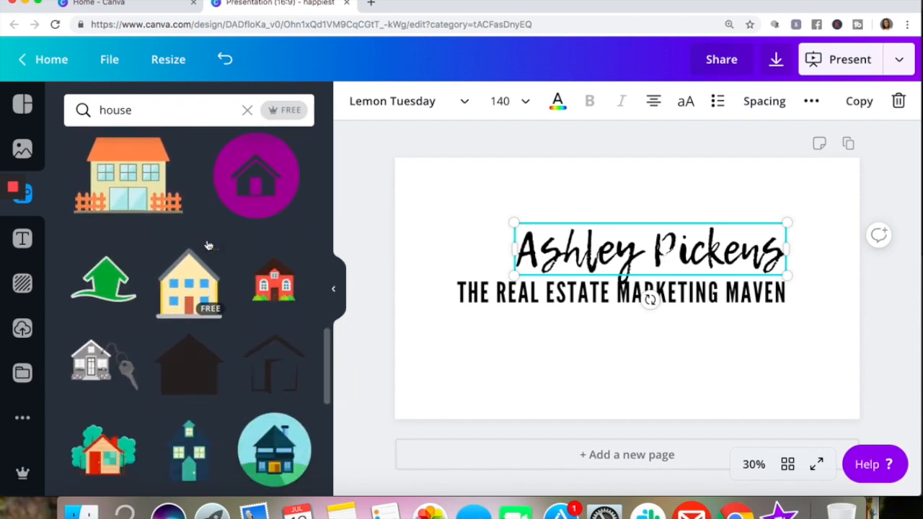
pyautogui.scroll(-10, 207, 245)
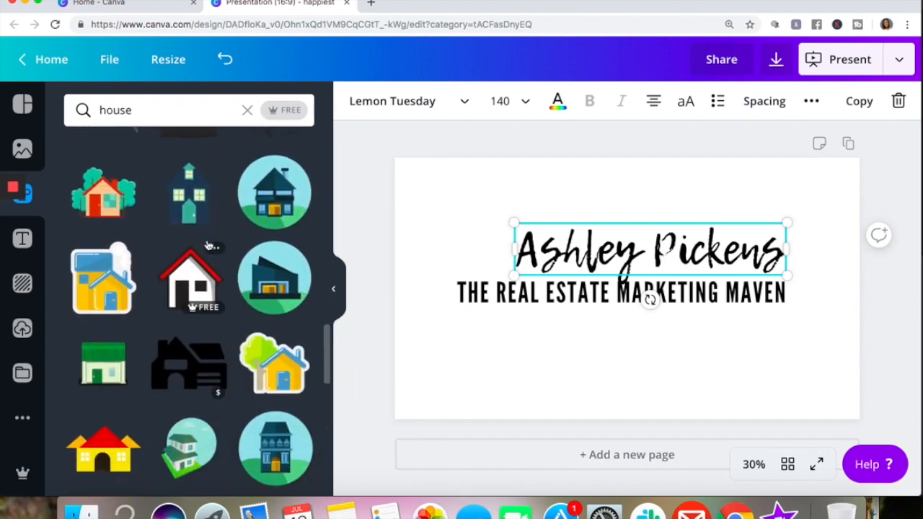
pyautogui.scroll(-10, 207, 246)
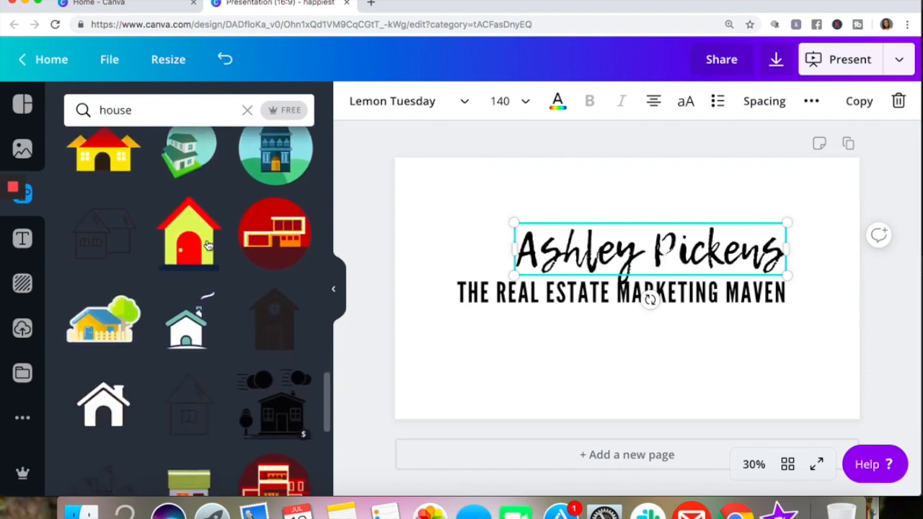
pyautogui.scroll(-10, 207, 246)
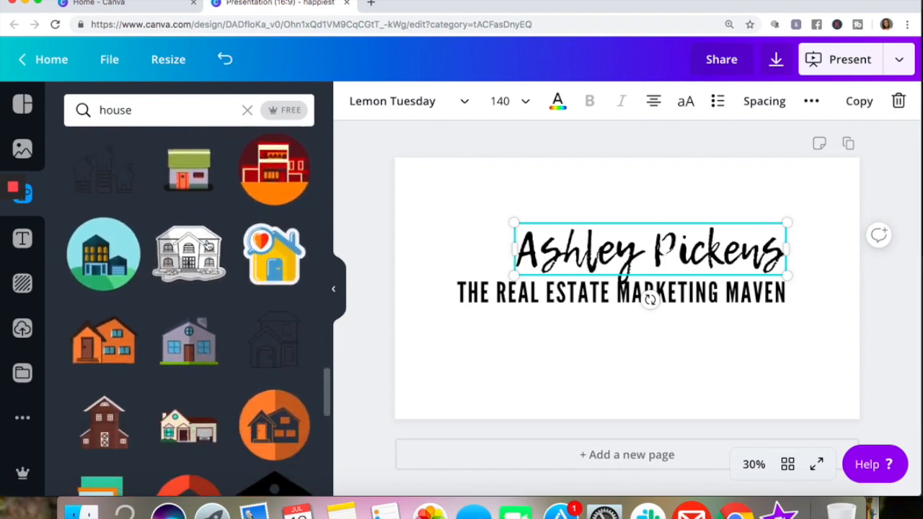
pyautogui.scroll(-10, 208, 246)
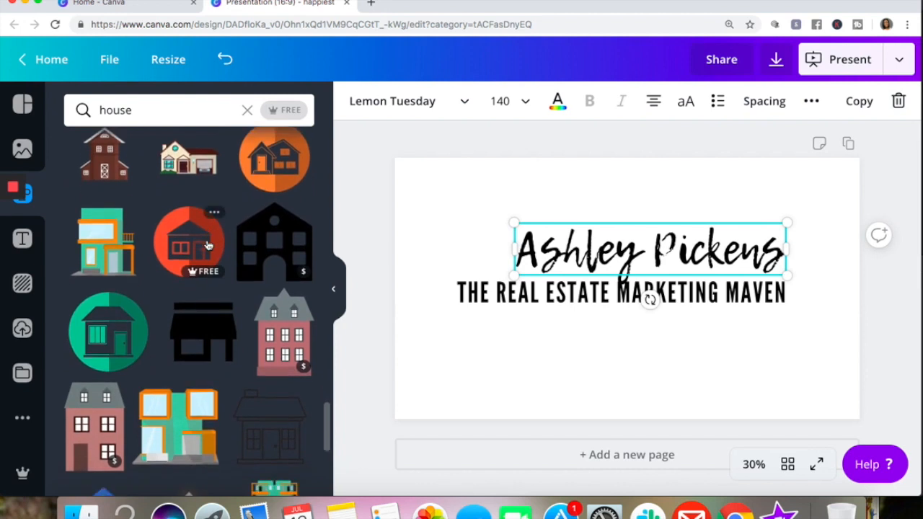
pyautogui.scroll(-10, 208, 246)
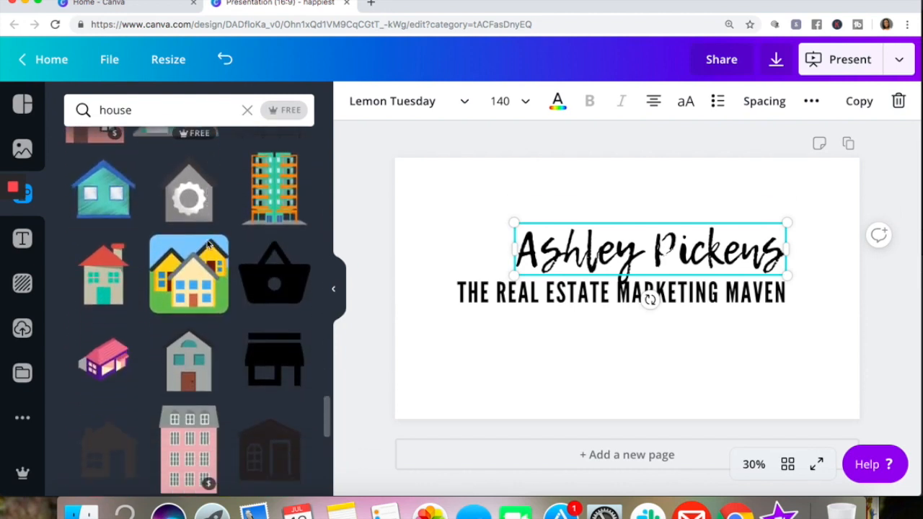
pyautogui.scroll(-8, 208, 246)
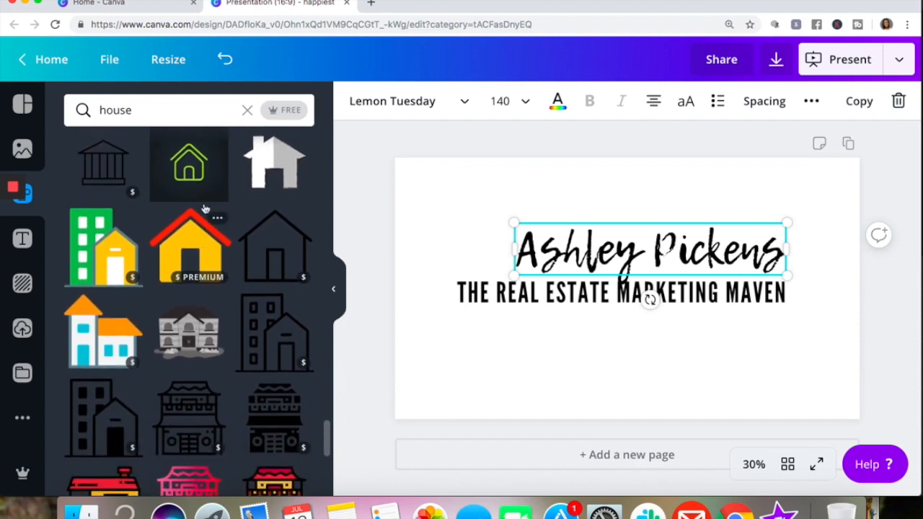
pyautogui.click(246, 113)
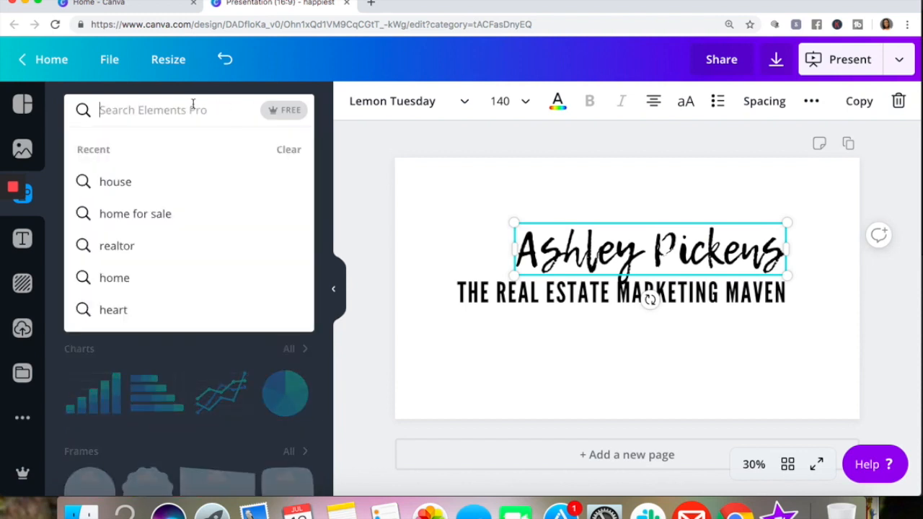
pyautogui.write('real esst')
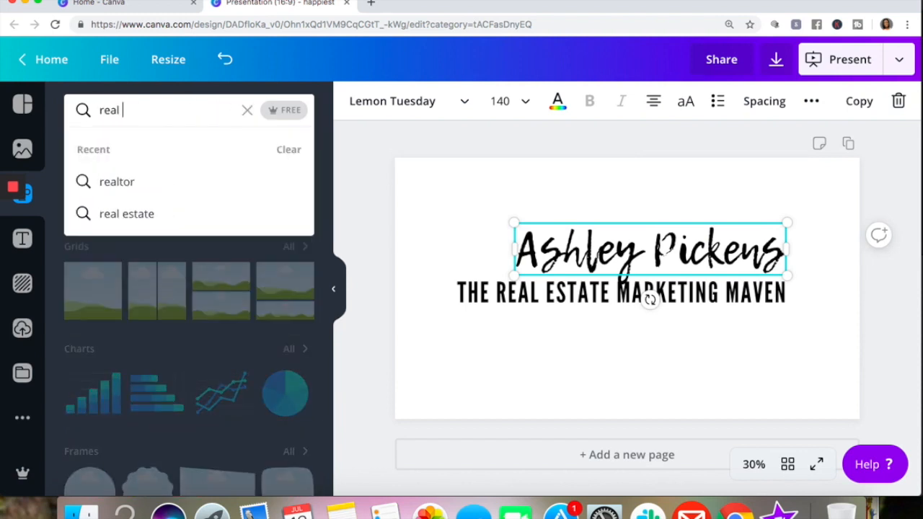
pyautogui.press('BackSpace')
pyautogui.press('BackSpace')
pyautogui.press('BackSpace')
pyautogui.press('BackSpace')
pyautogui.press('BackSpace')
pyautogui.press('BackSpace')
pyautogui.press('BackSpace')
pyautogui.press('BackSpace')
pyautogui.press('BackSpace')
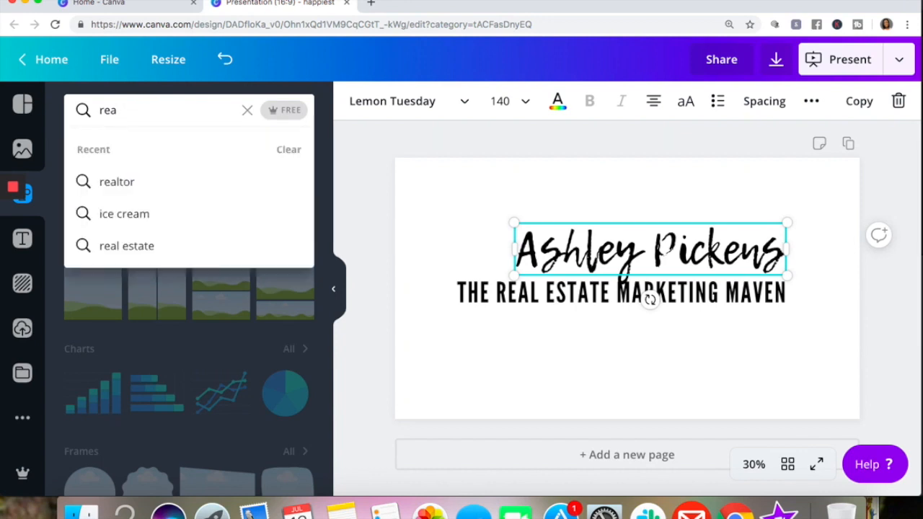
# Search the elements for "home for sale" and add the graphic of three colored houses on a curved base.
pyautogui.write('home')
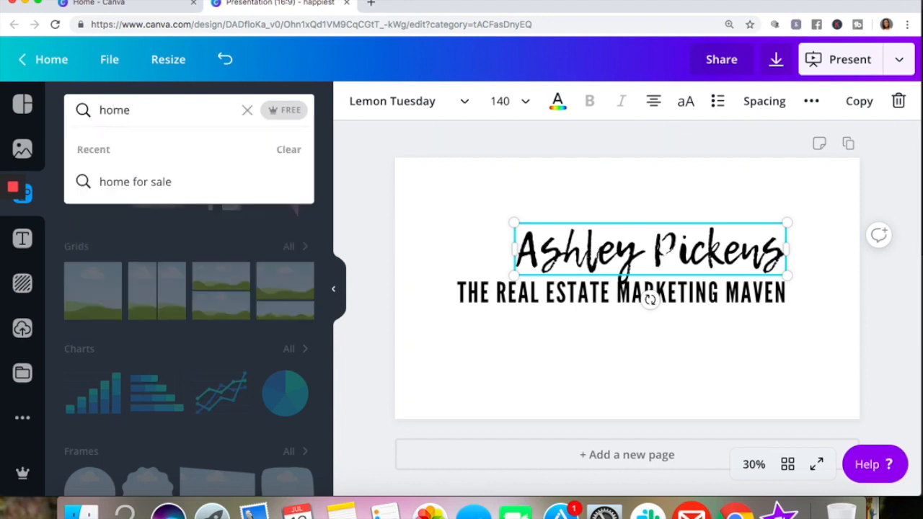
pyautogui.click(144, 181)
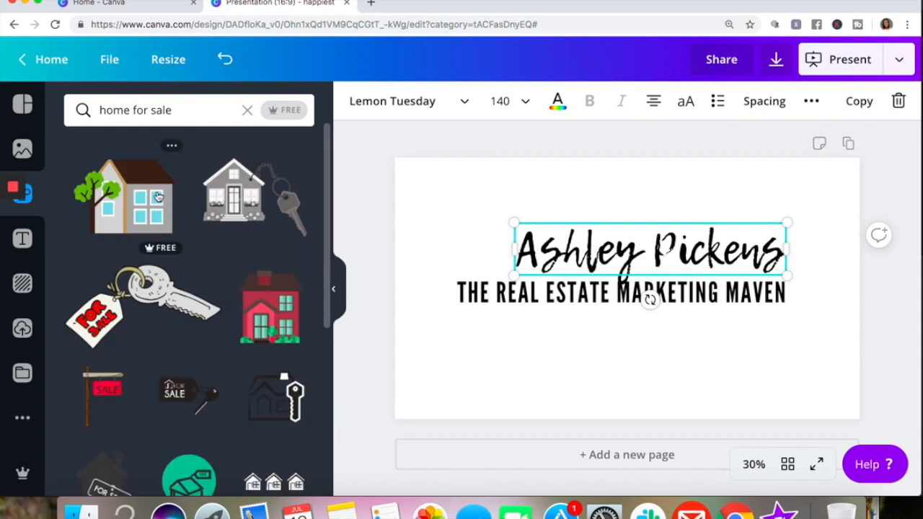
pyautogui.scroll(-8, 184, 238)
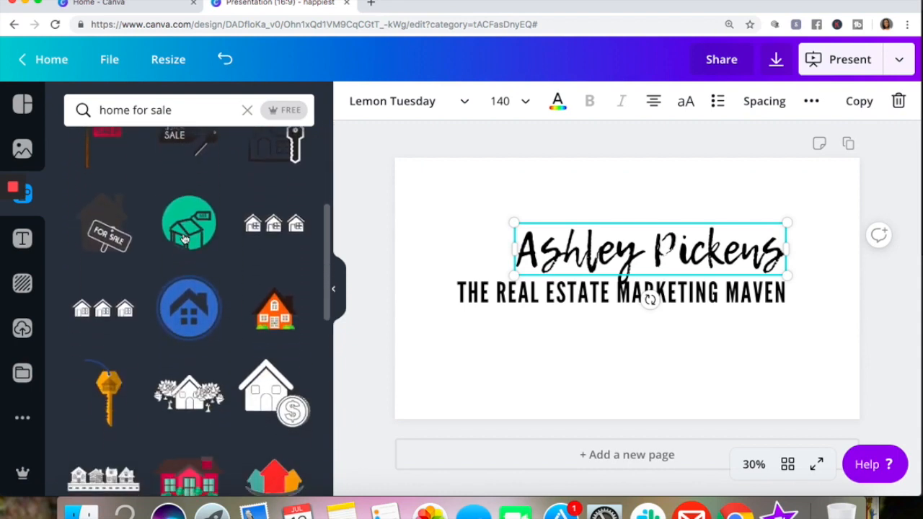
pyautogui.scroll(-5, 184, 238)
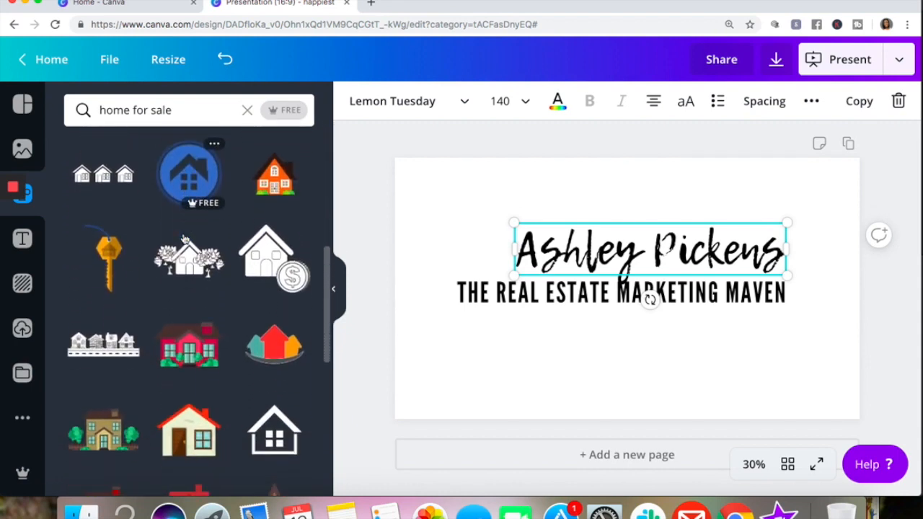
pyautogui.scroll(-2, 184, 238)
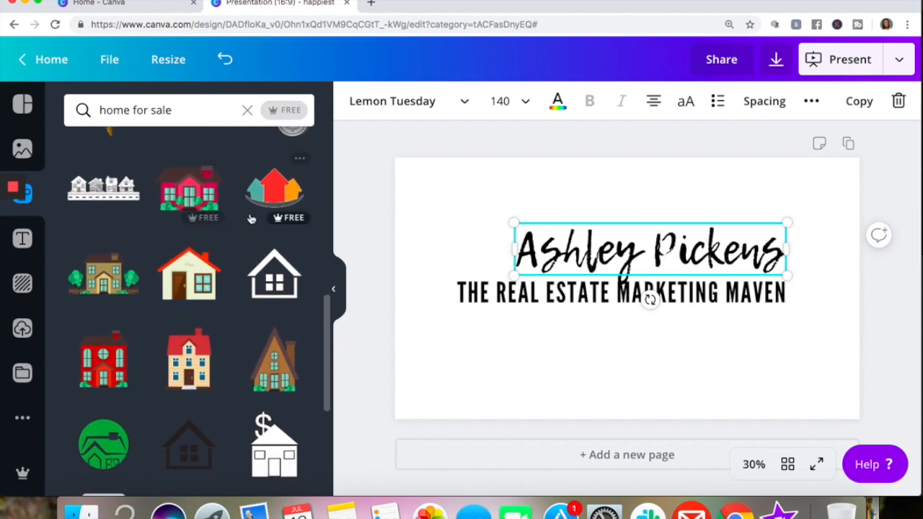
pyautogui.click(267, 189)
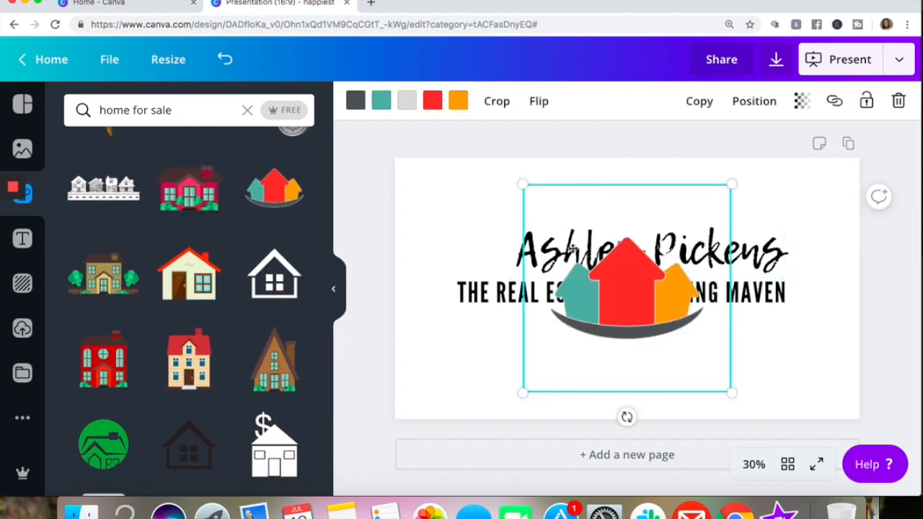
# Shrink the three-house icon to about half size and place it directly before the start of the name.
pyautogui.moveTo(607, 295); pyautogui.dragTo(469, 227)
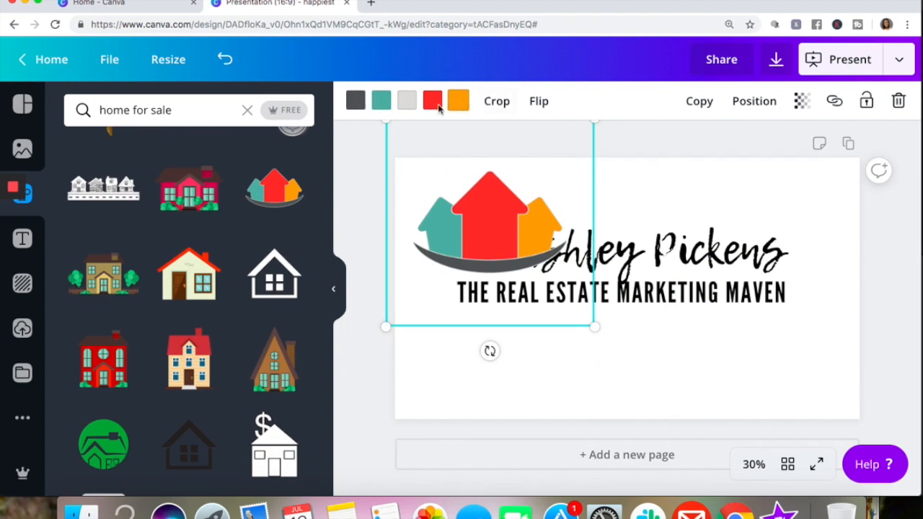
pyautogui.moveTo(595, 329); pyautogui.dragTo(492, 265)
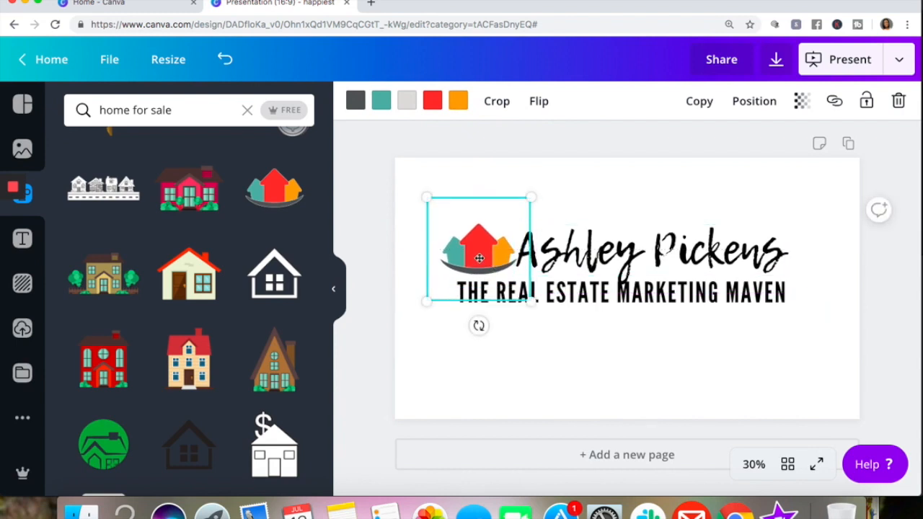
# Recolor the icon's red center house with the magenta brand color and its orange house with the turquoise brand color.
pyautogui.click(433, 99)
pyautogui.click(168, 280)
pyautogui.click(458, 101)
pyautogui.click(79, 279)
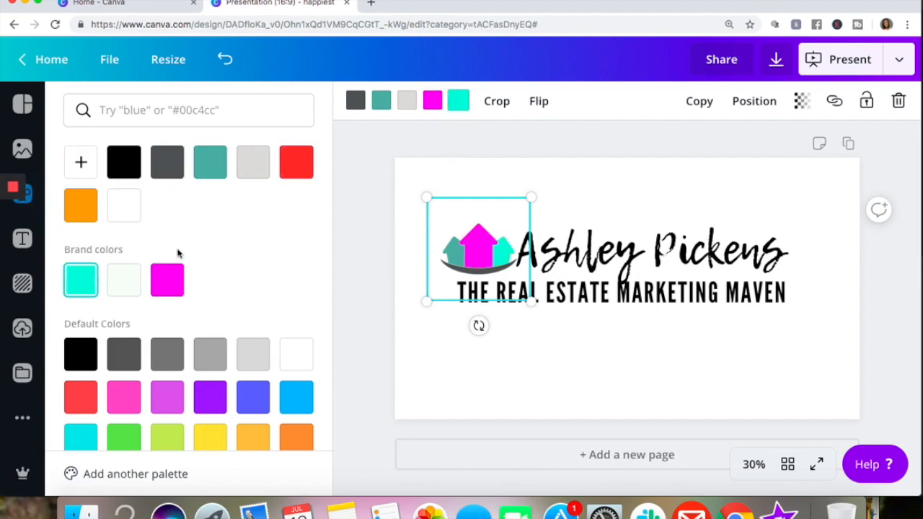
# Recolor the icon's dark gray curved base bright blue and its teal house violet-blue.
pyautogui.click(356, 101)
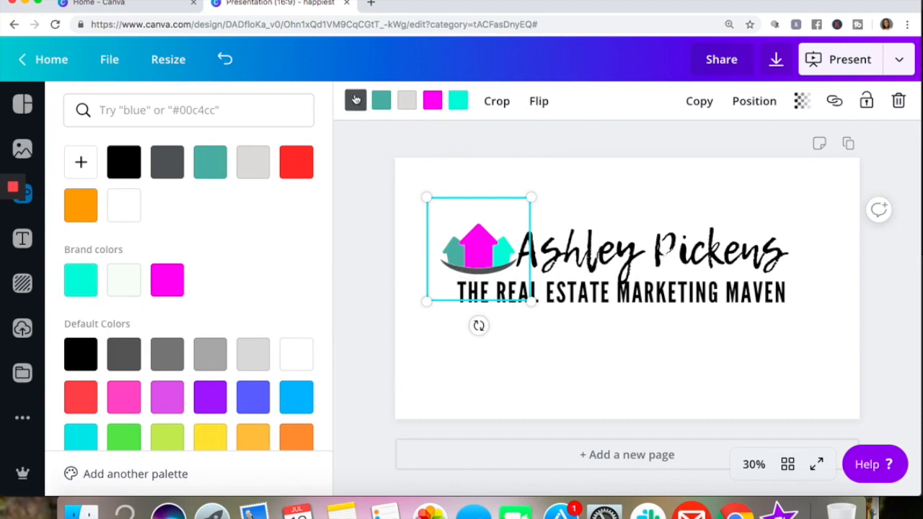
pyautogui.click(293, 399)
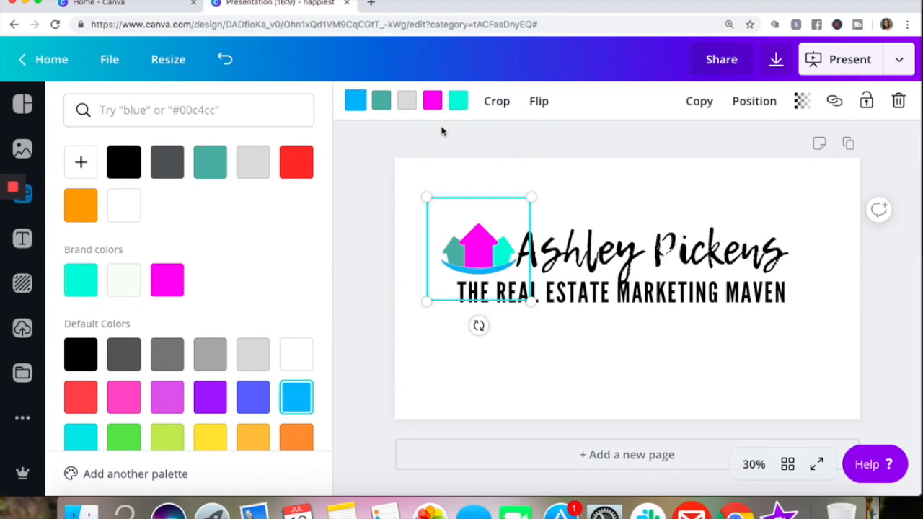
pyautogui.click(382, 101)
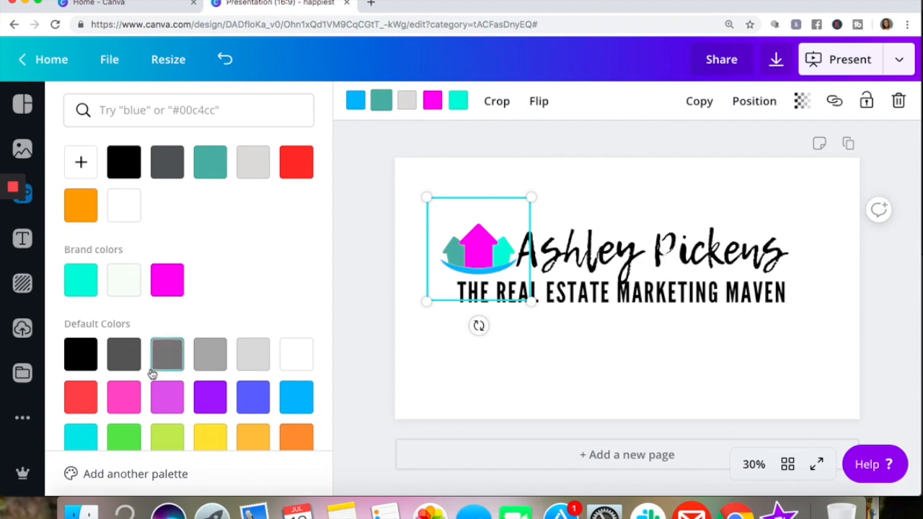
pyautogui.click(243, 406)
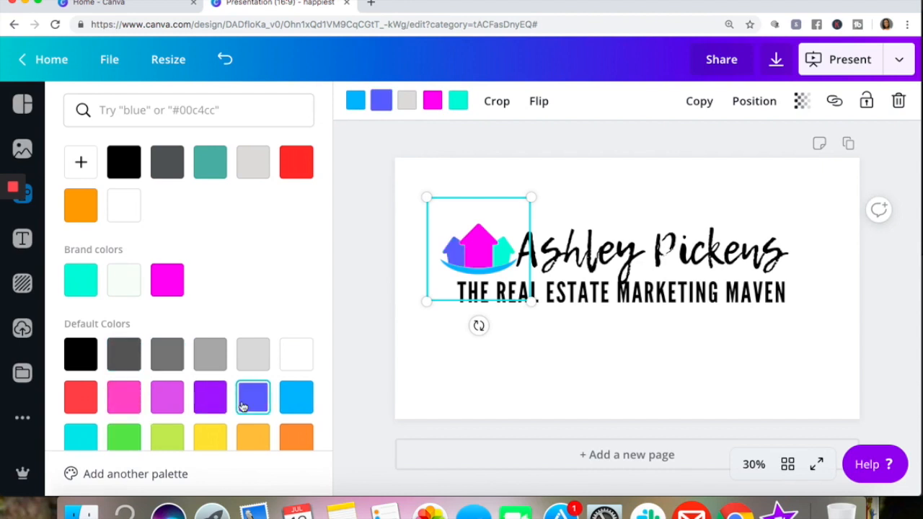
# Change the text color of the tagline "THE REAL ESTATE MARKETING MAVEN" to turquoise.
pyautogui.click(625, 202)
pyautogui.click(588, 242)
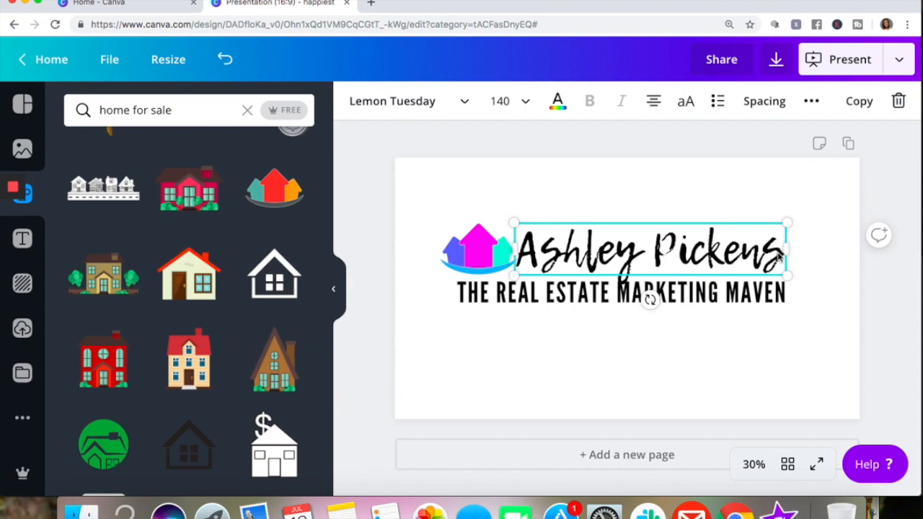
pyautogui.click(533, 240)
pyautogui.click(499, 294)
pyautogui.click(593, 293)
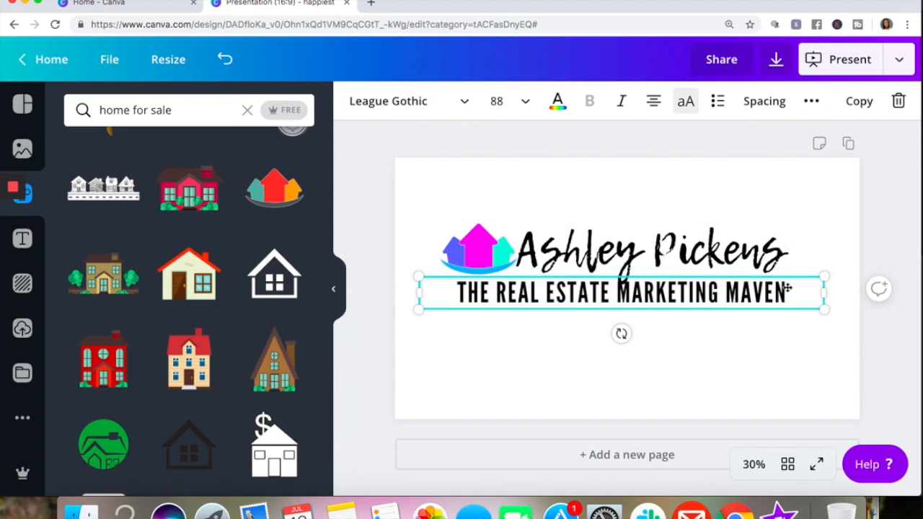
pyautogui.moveTo(784, 292); pyautogui.dragTo(419, 300)
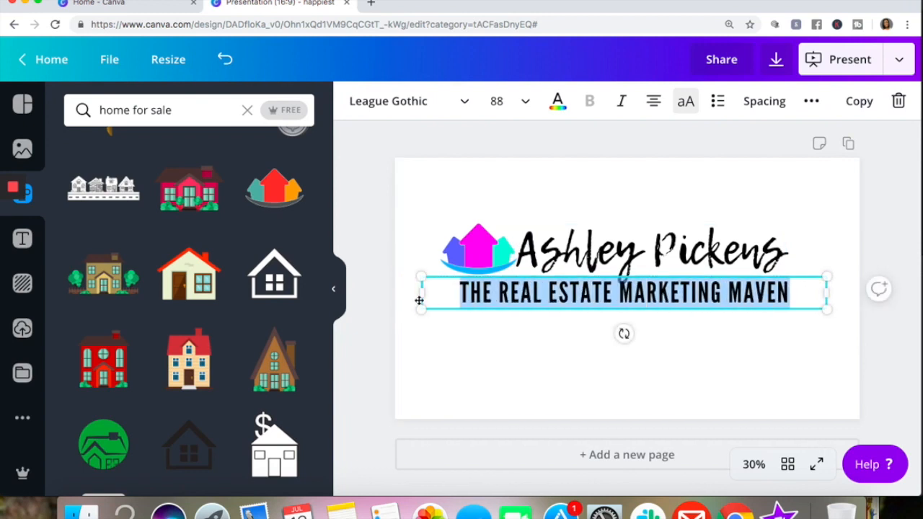
pyautogui.click(557, 101)
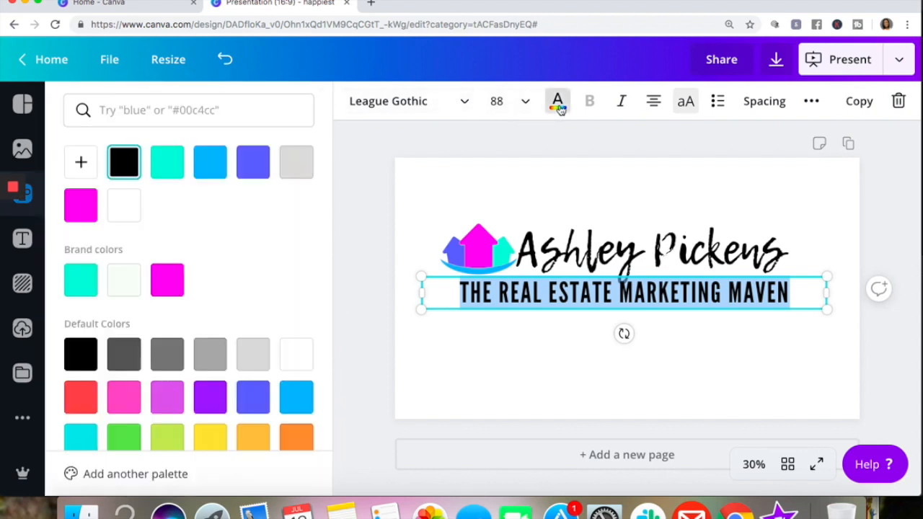
pyautogui.click(168, 173)
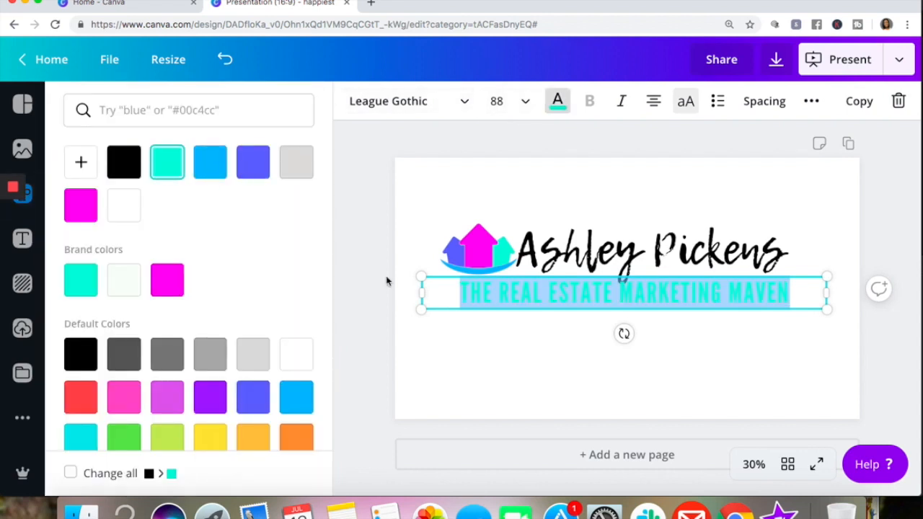
pyautogui.click(505, 351)
# Change the text color of the name above the tagline to the magenta brand color.
pyautogui.click(768, 253)
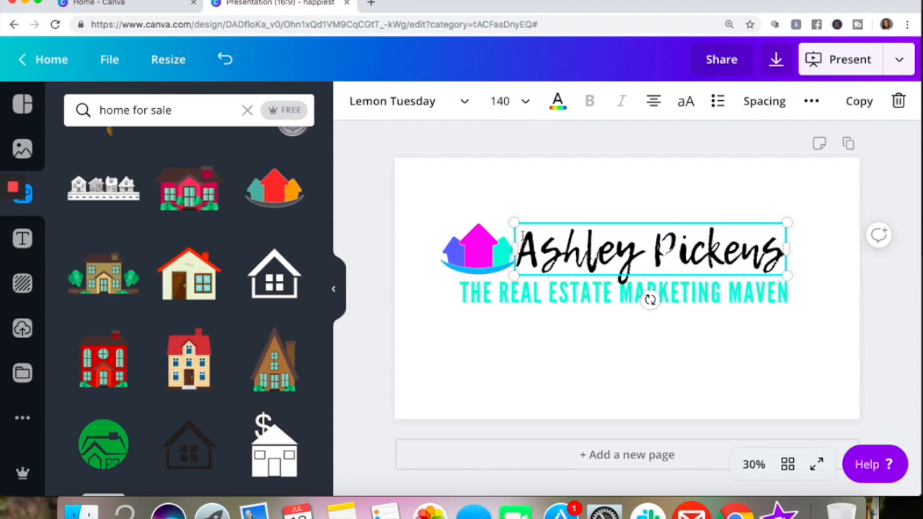
pyautogui.moveTo(524, 239); pyautogui.dragTo(774, 236)
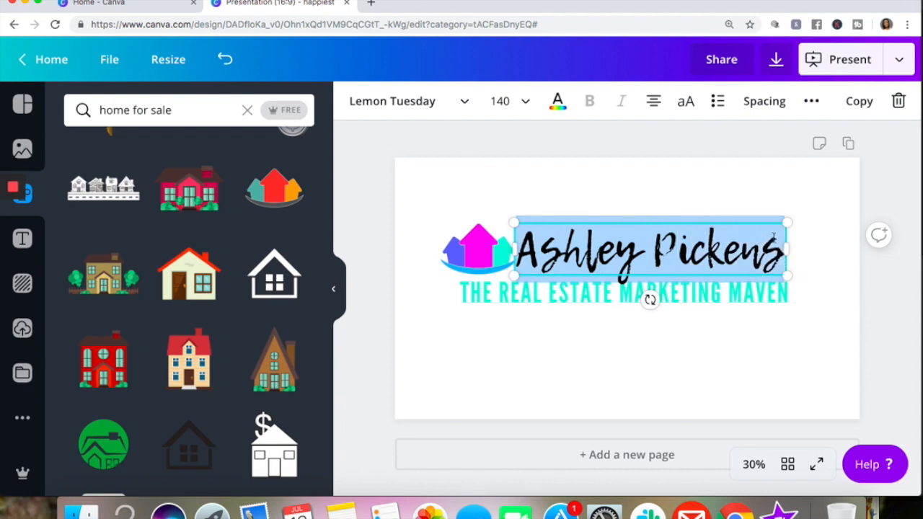
pyautogui.click(557, 109)
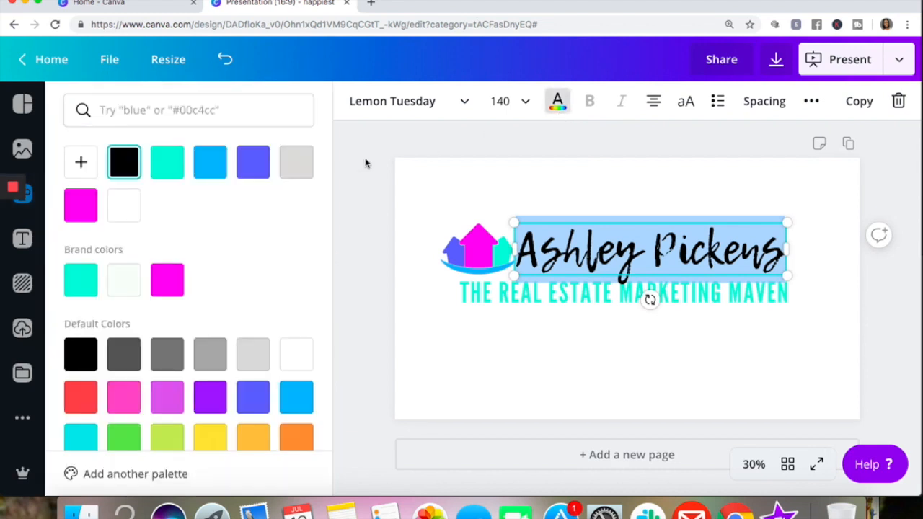
pyautogui.click(170, 278)
pyautogui.click(472, 359)
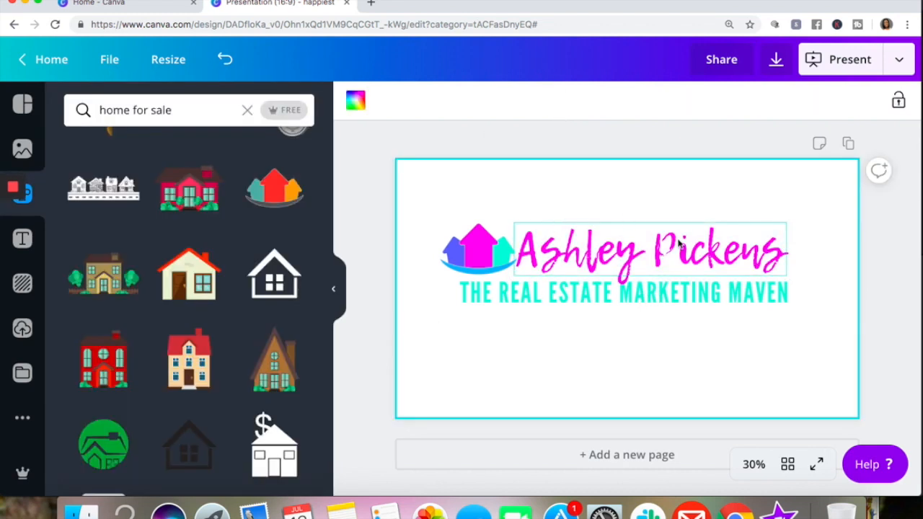
# Download the design as a PNG with a transparent background and dismiss the published notice.
pyautogui.click(776, 64)
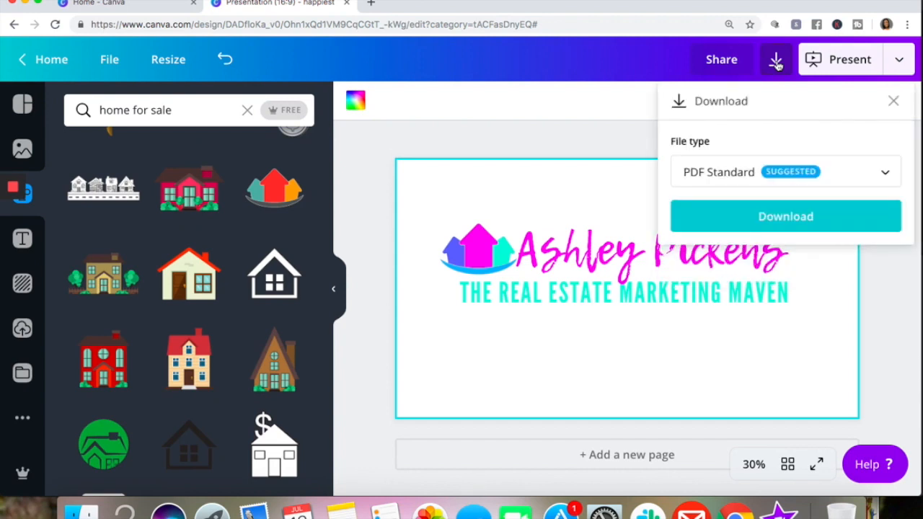
pyautogui.click(726, 175)
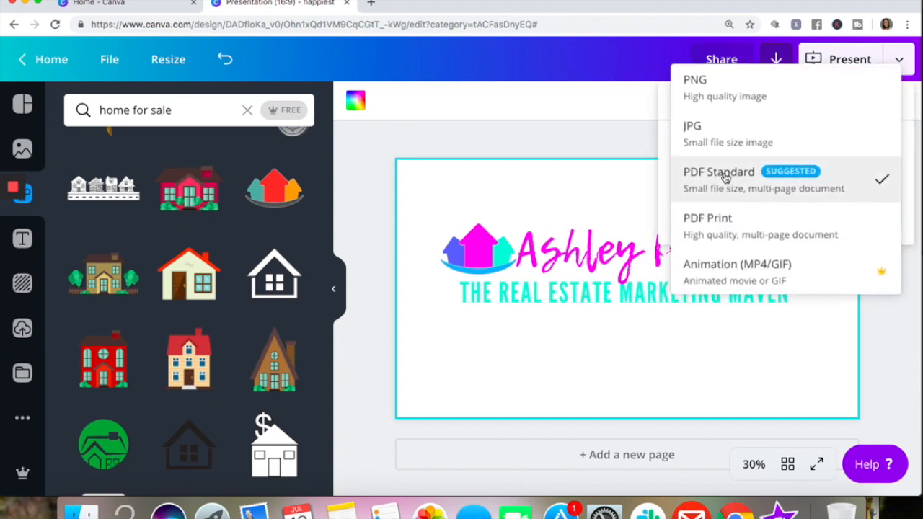
pyautogui.click(714, 98)
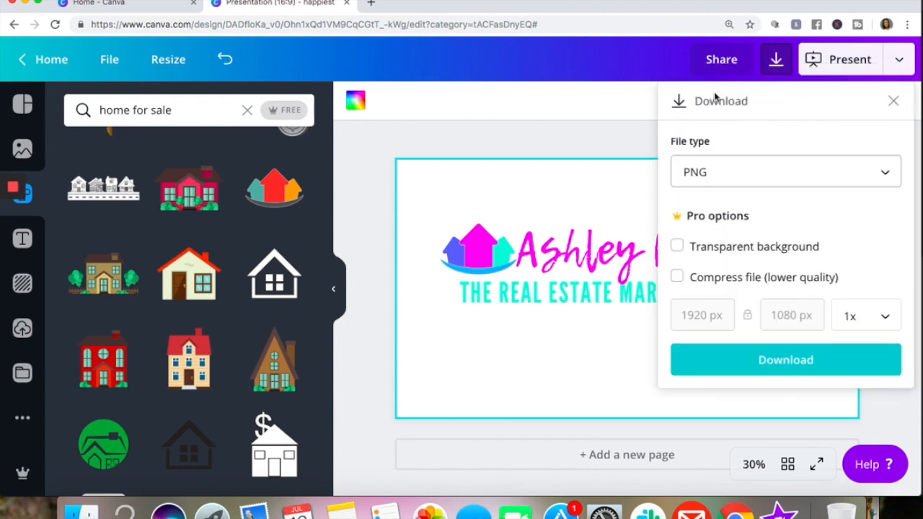
pyautogui.click(678, 247)
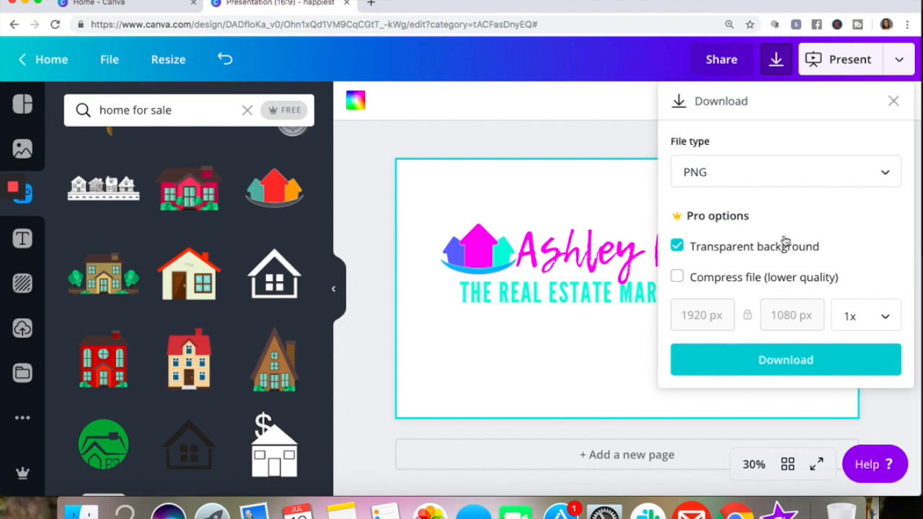
pyautogui.click(744, 358)
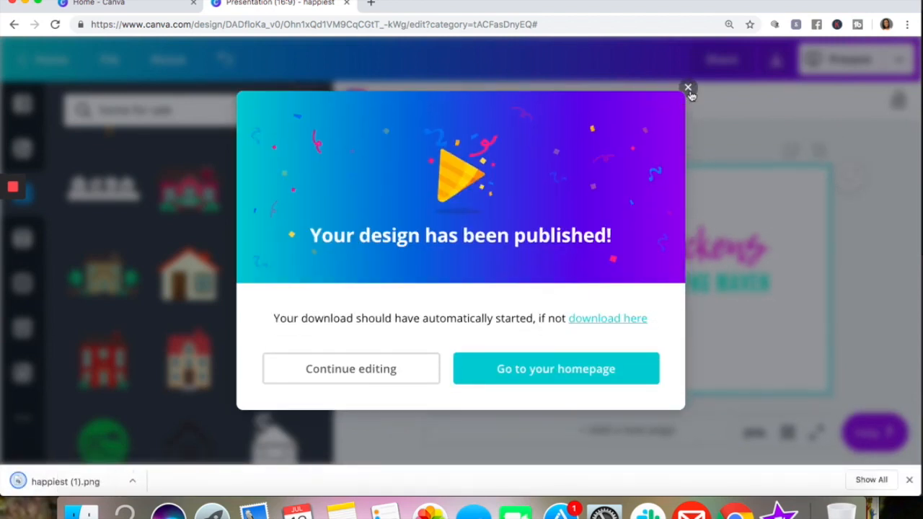
pyautogui.click(689, 91)
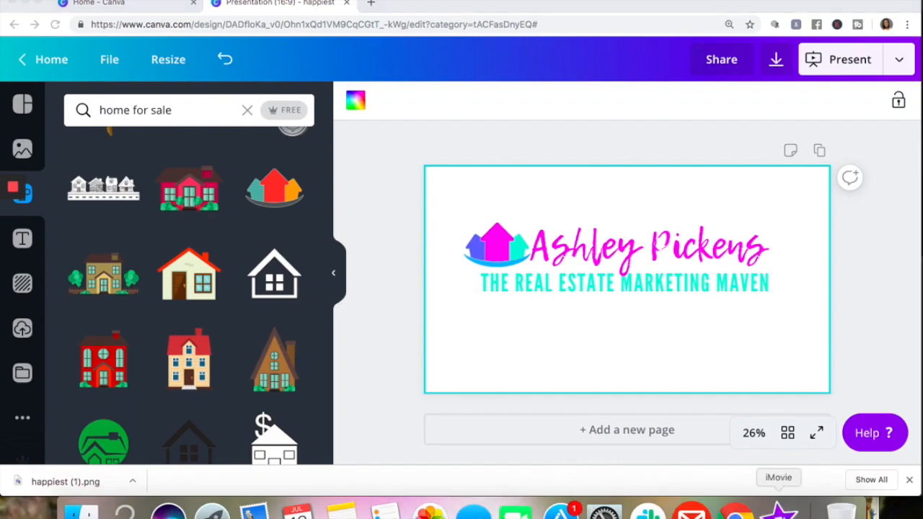
# Switch to iMovie and place happiest (1).png from the Downloads folder as an overlay above the second clip.
pyautogui.click(779, 509)
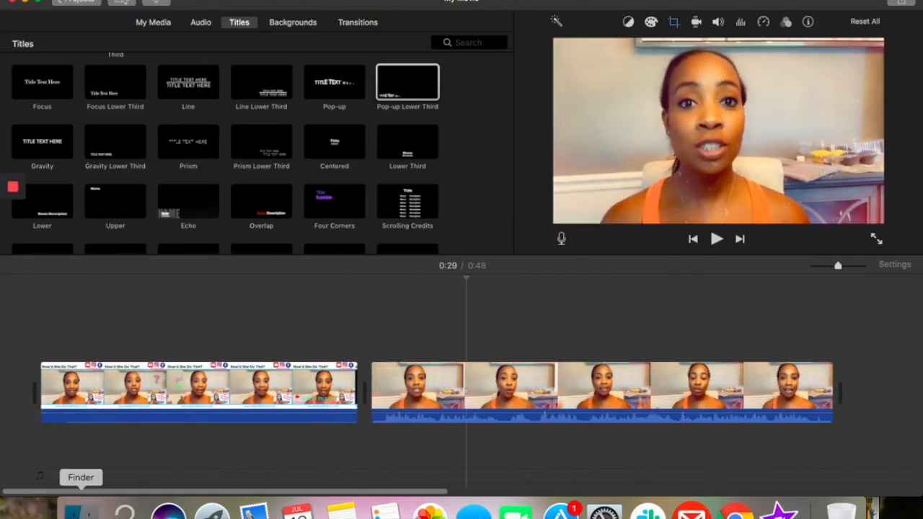
pyautogui.click(79, 511)
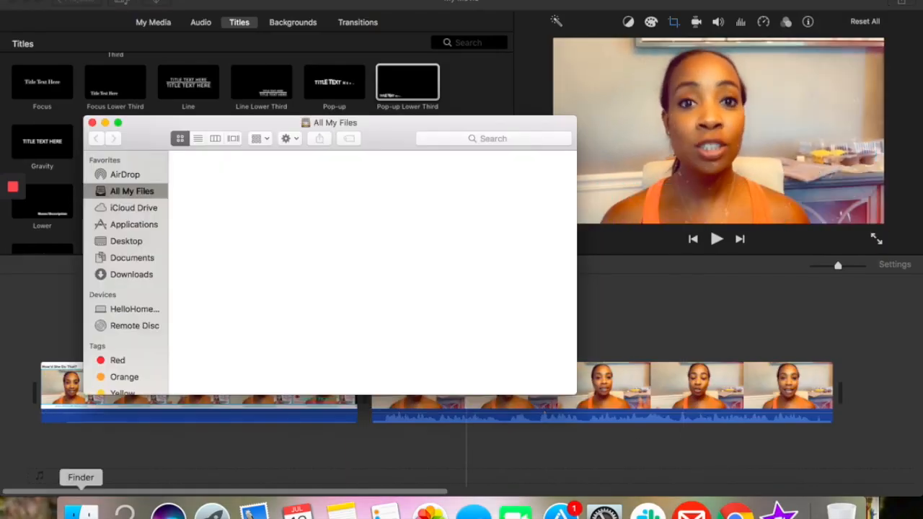
pyautogui.click(138, 275)
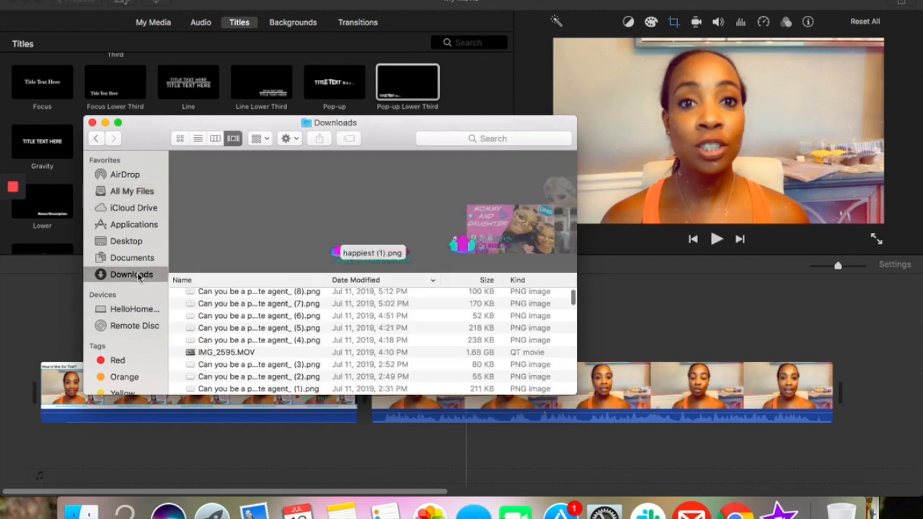
pyautogui.moveTo(335, 245); pyautogui.dragTo(590, 330)
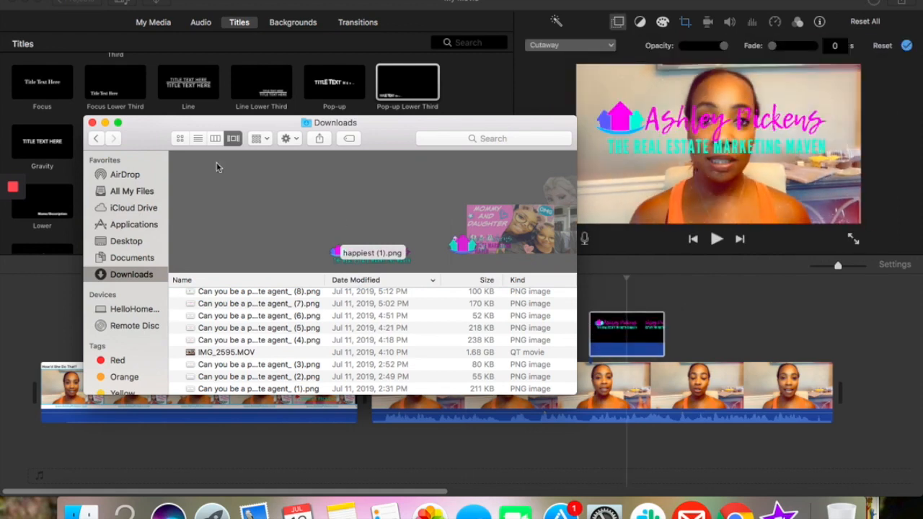
pyautogui.click(92, 123)
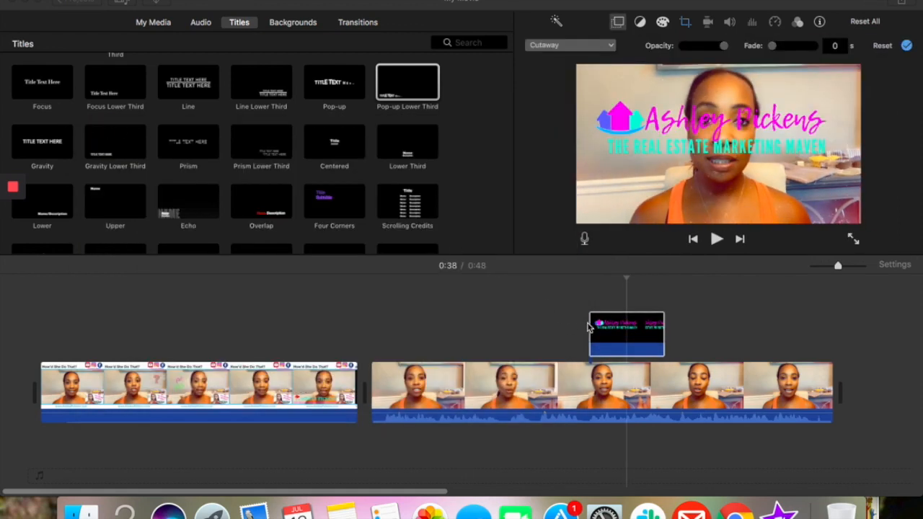
# Move the title graphic overlay to the start of the second clip and set the playhead there to preview it.
pyautogui.click(611, 332)
pyautogui.moveTo(611, 332); pyautogui.dragTo(396, 335)
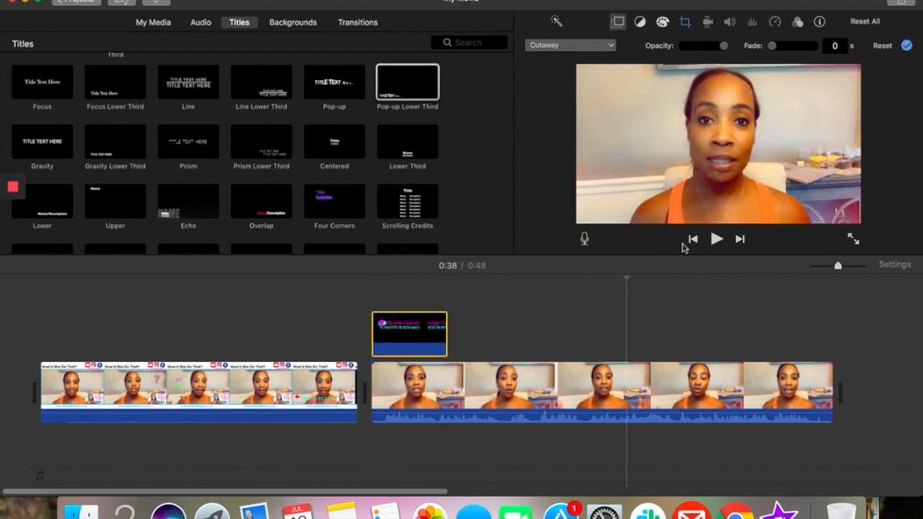
pyautogui.click(371, 299)
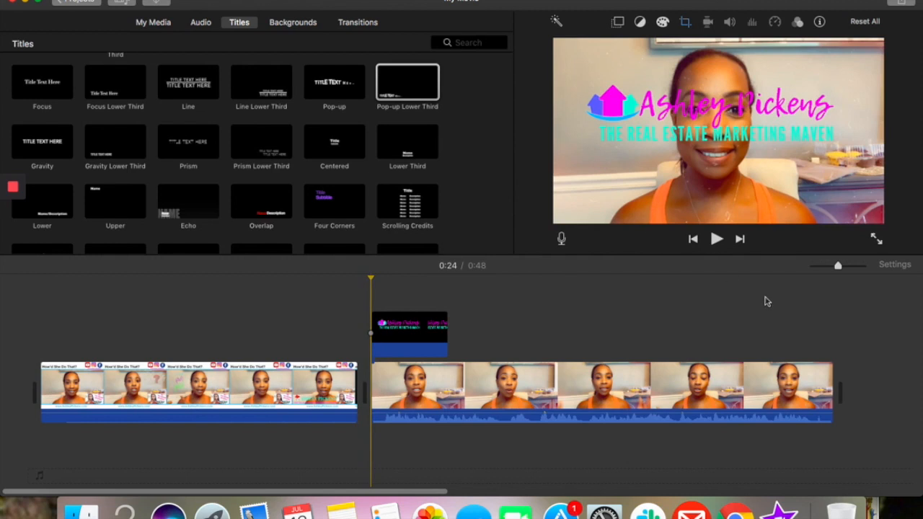
# Change the title graphic overlay from Cutaway to Picture in Picture, then enlarge it and place it in the lower-left corner of the video.
pyautogui.click(717, 240)
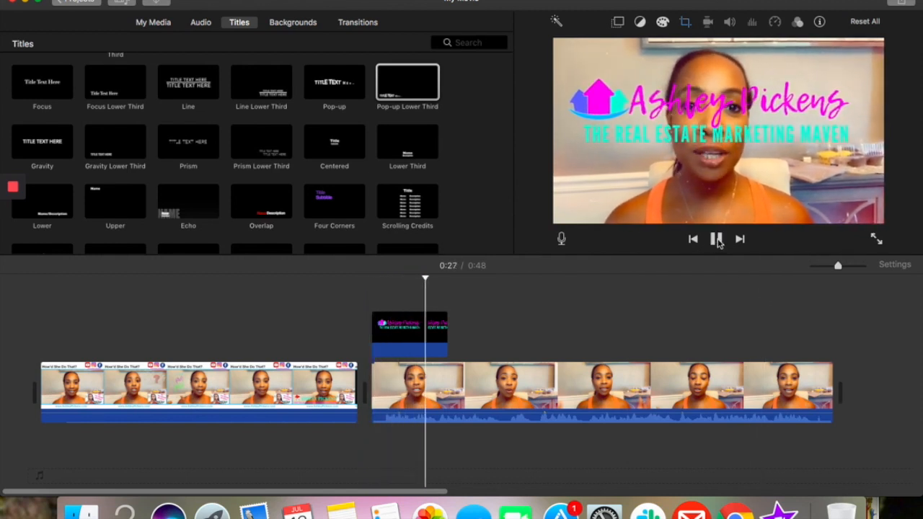
pyautogui.click(717, 240)
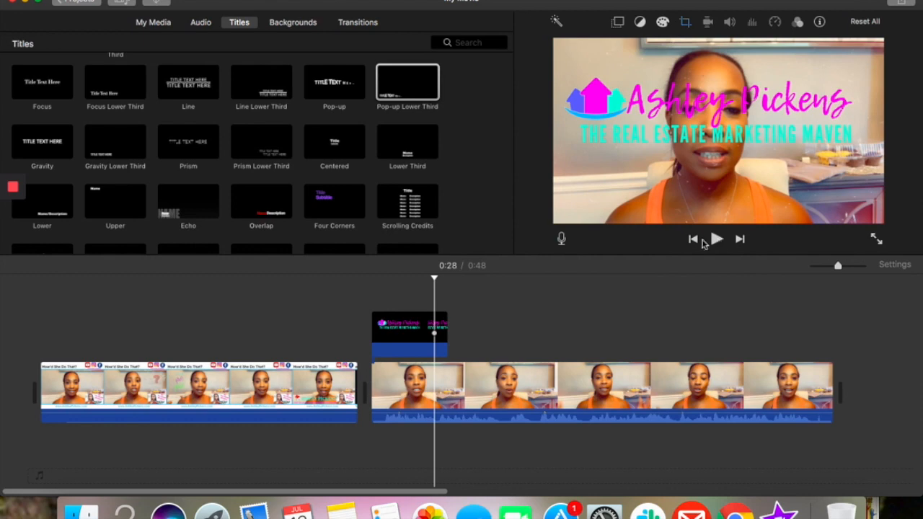
pyautogui.click(402, 334)
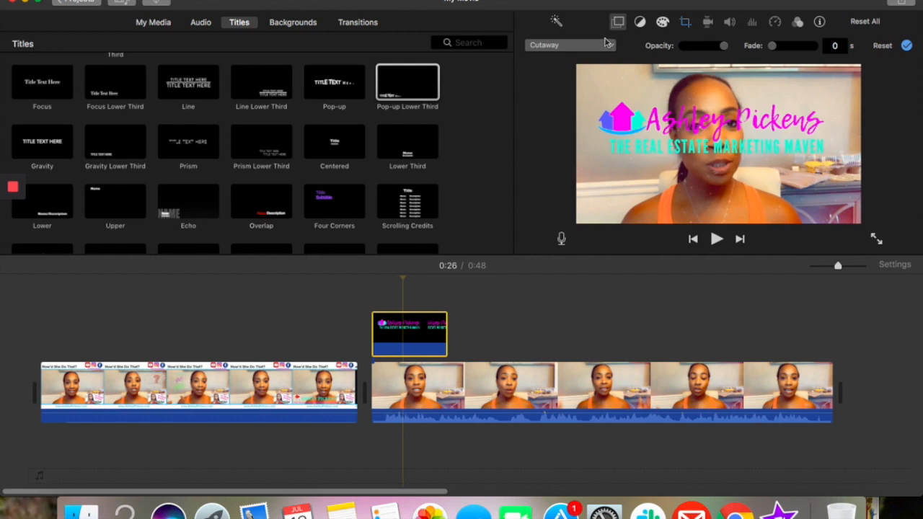
pyautogui.click(598, 48)
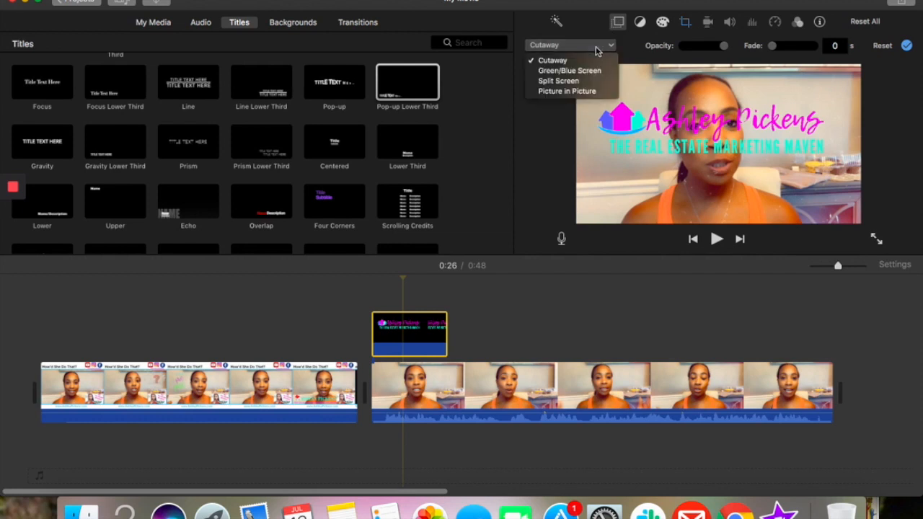
pyautogui.click(577, 92)
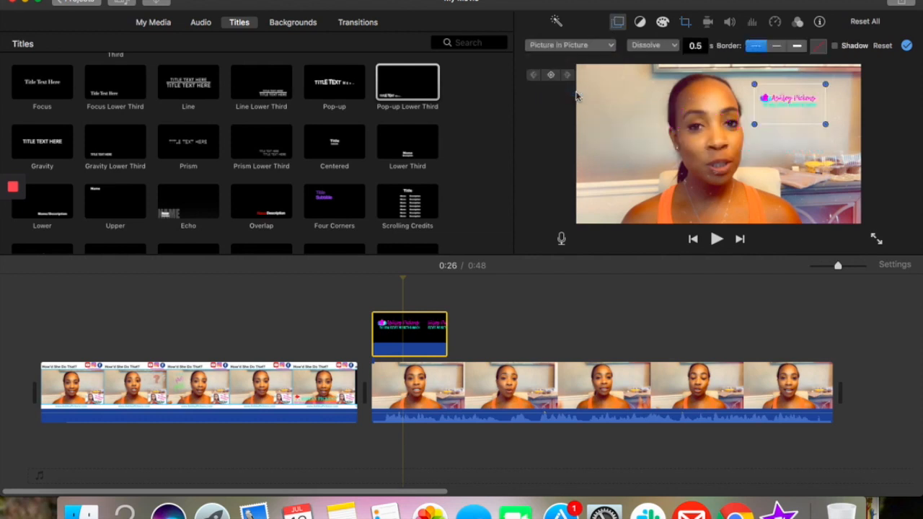
pyautogui.moveTo(752, 124); pyautogui.dragTo(646, 199)
pyautogui.moveTo(720, 139); pyautogui.dragTo(652, 205)
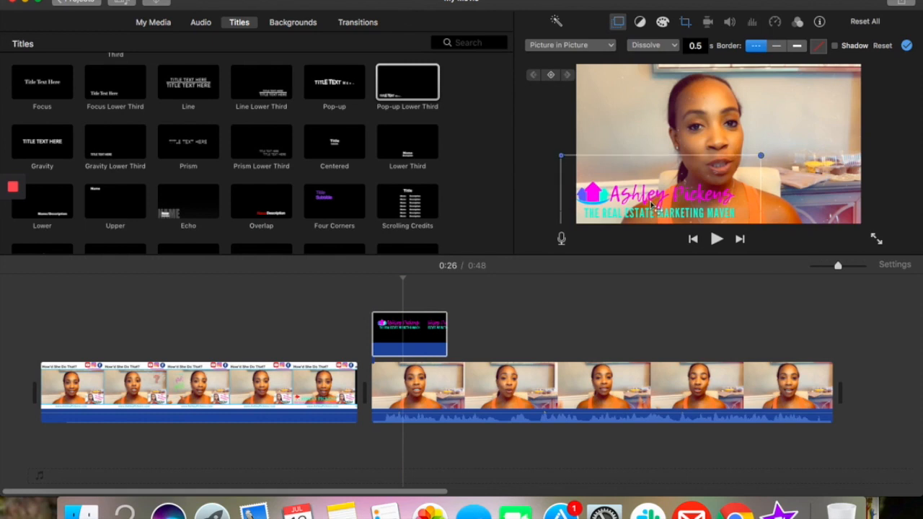
# Play the second clip from its start to preview the repositioned title graphic and the footage that follows it.
pyautogui.click(377, 336)
pyautogui.click(372, 281)
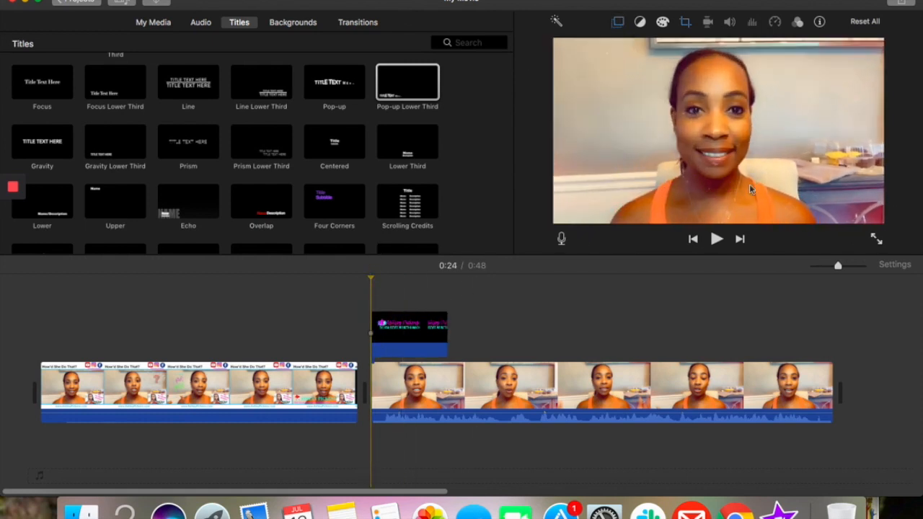
pyautogui.click(716, 238)
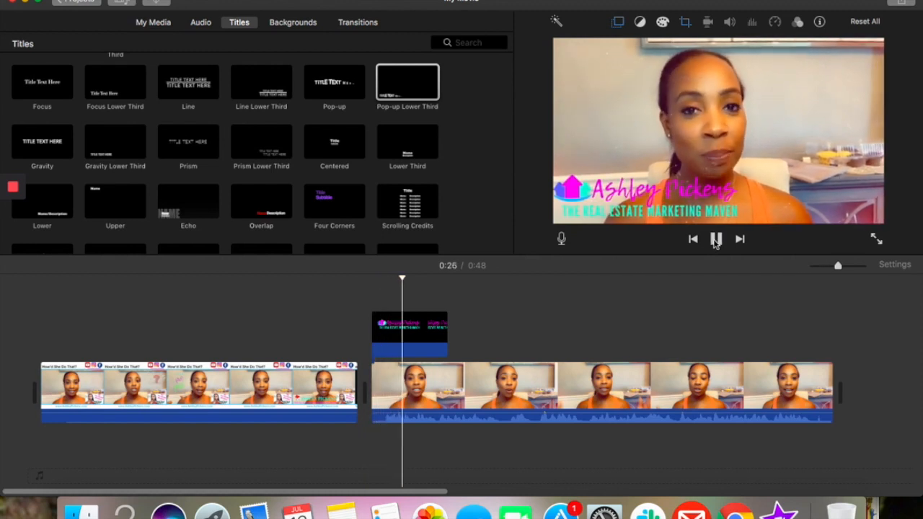
pyautogui.click(716, 238)
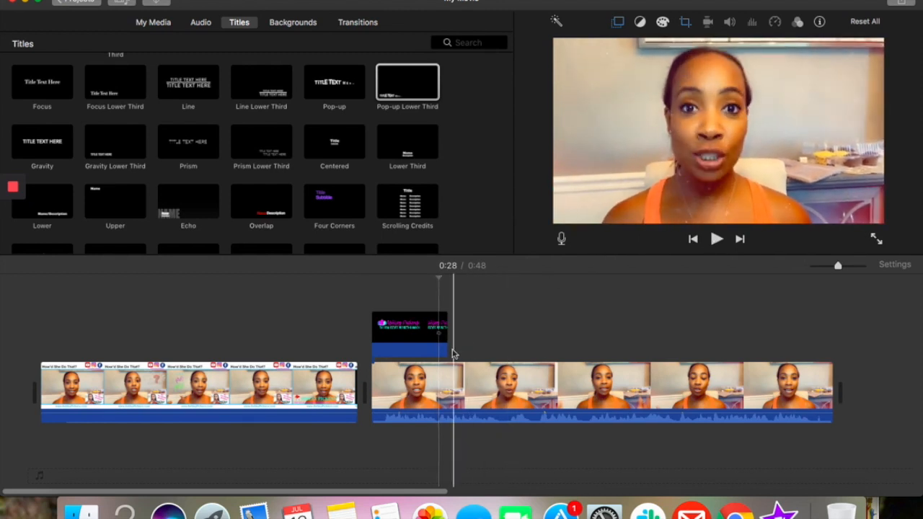
pyautogui.click(716, 239)
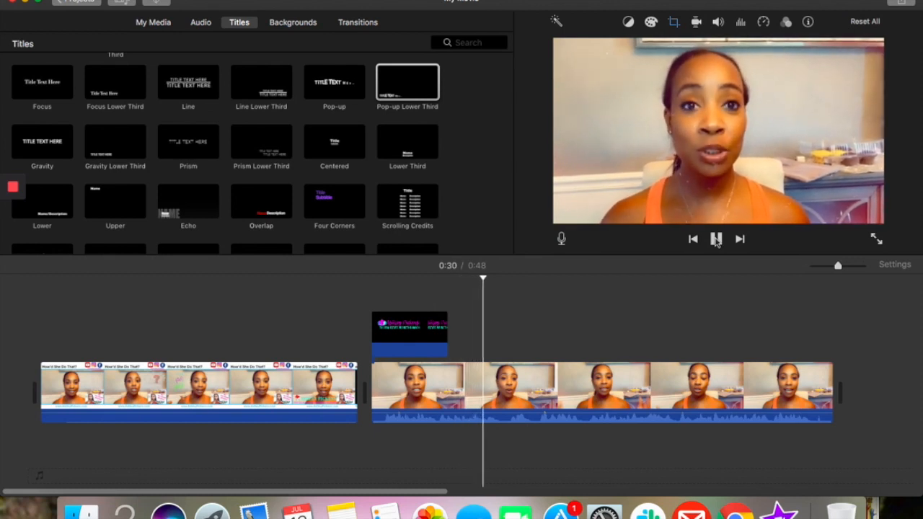
pyautogui.click(716, 240)
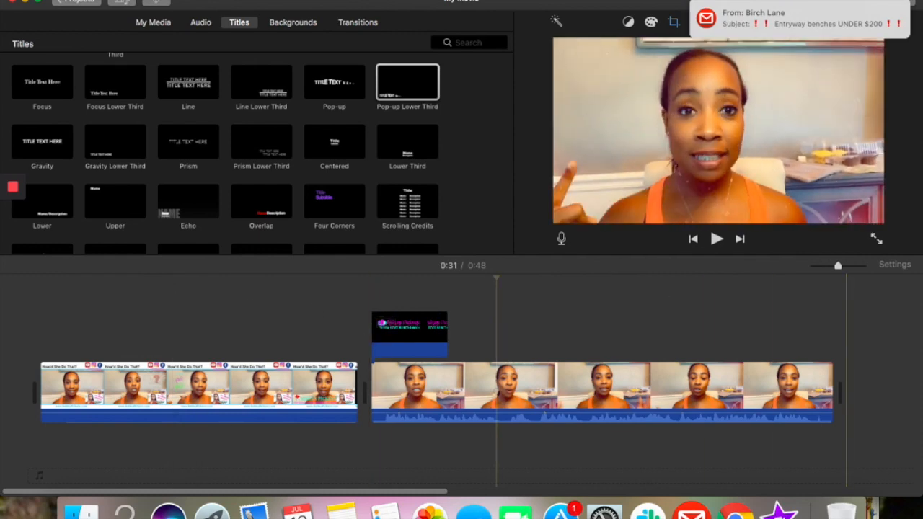
# Switch to the Canva design in Chrome and delete the name and tagline text, keeping only the house icon.
pyautogui.click(736, 511)
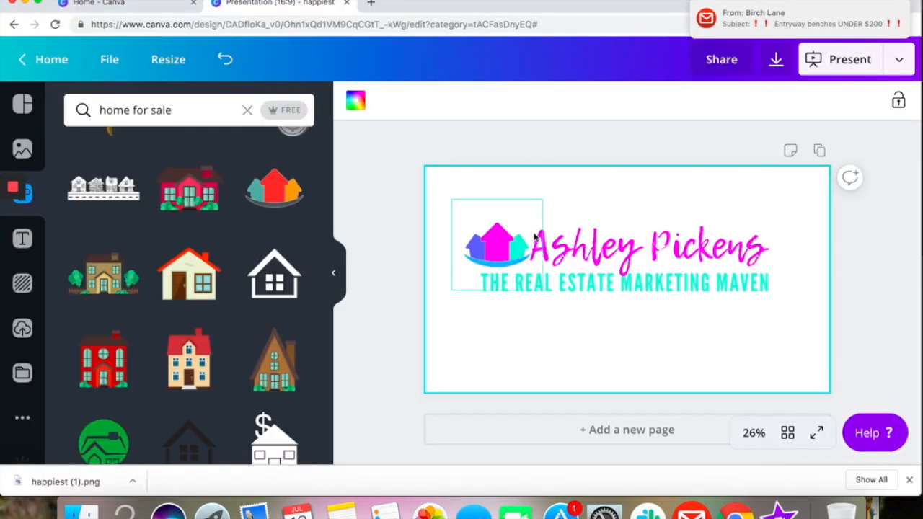
pyautogui.click(583, 246)
pyautogui.press('Delete')
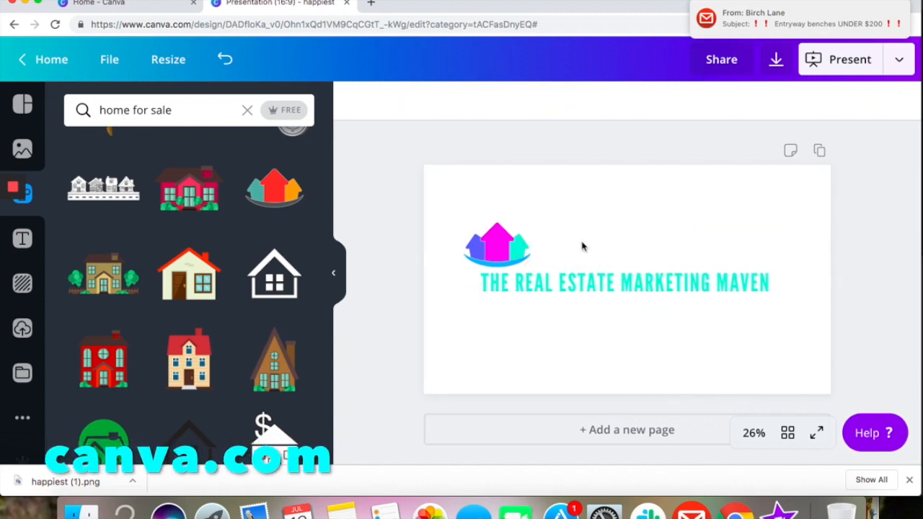
pyautogui.click(617, 294)
pyautogui.press('Delete')
# Enlarge the house icon to about 779 by 779 and place it near the center of the page.
pyautogui.moveTo(524, 254); pyautogui.dragTo(654, 288)
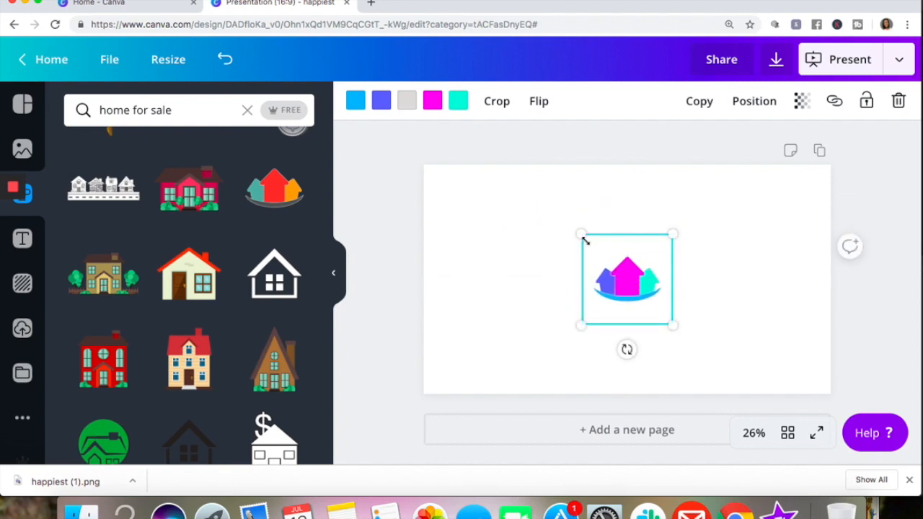
pyautogui.moveTo(566, 225); pyautogui.dragTo(523, 197)
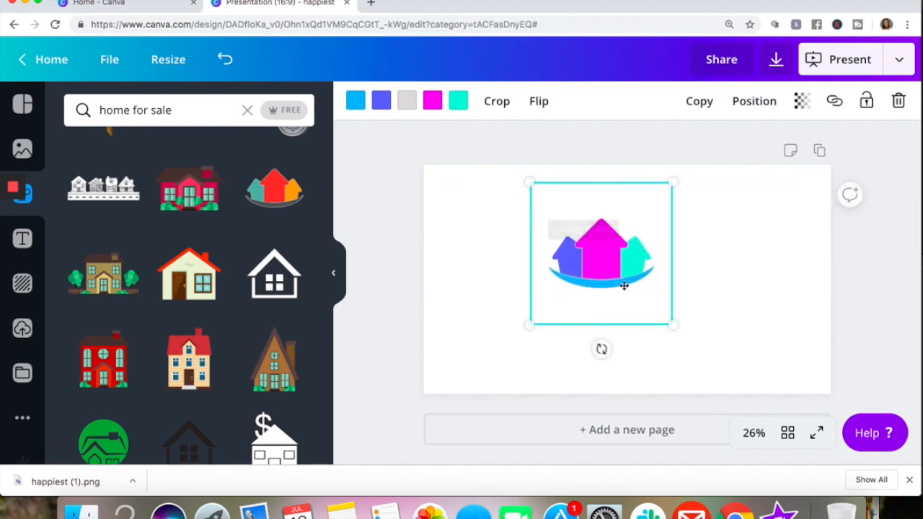
pyautogui.moveTo(672, 325); pyautogui.dragTo(696, 347)
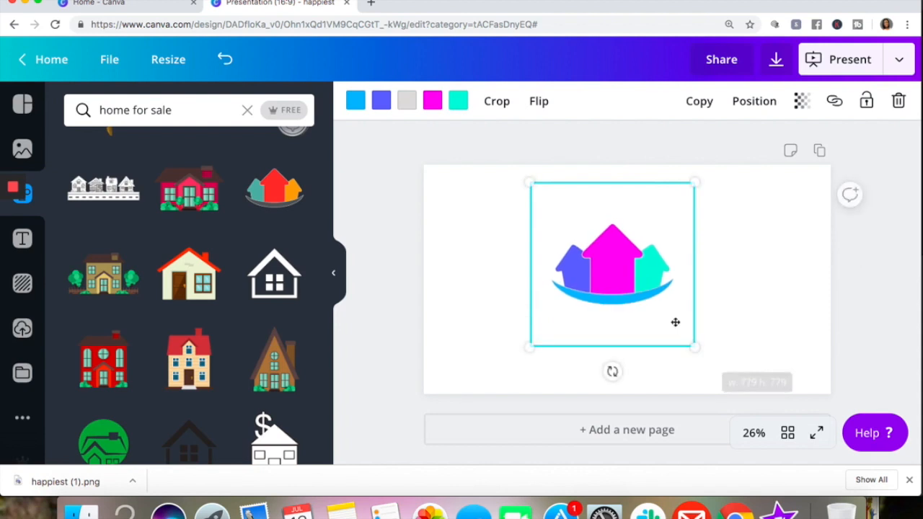
pyautogui.moveTo(635, 295); pyautogui.dragTo(635, 297)
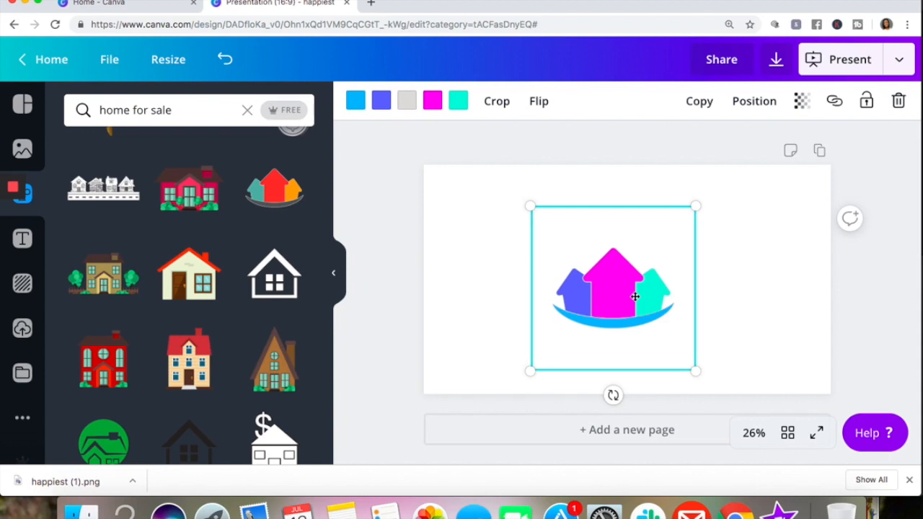
# Download the house icon design as a PNG with a transparent background.
pyautogui.click(777, 200)
pyautogui.click(776, 61)
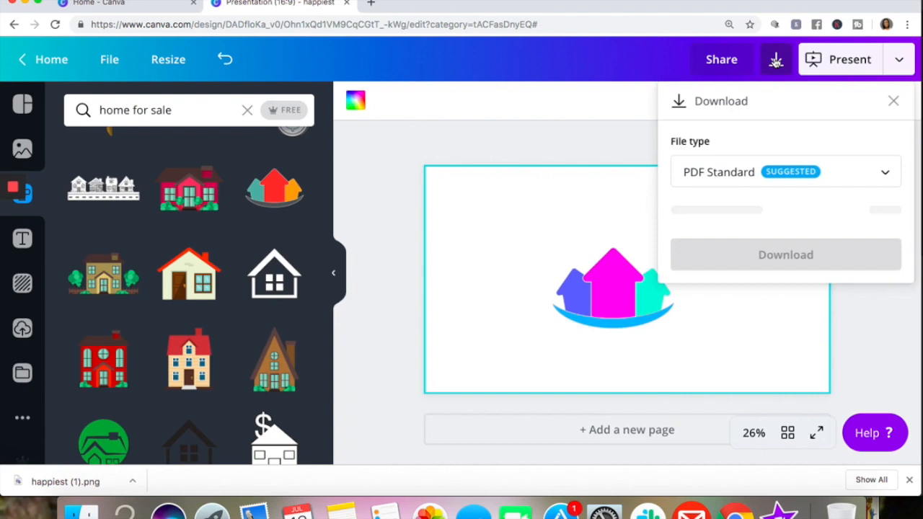
pyautogui.click(716, 174)
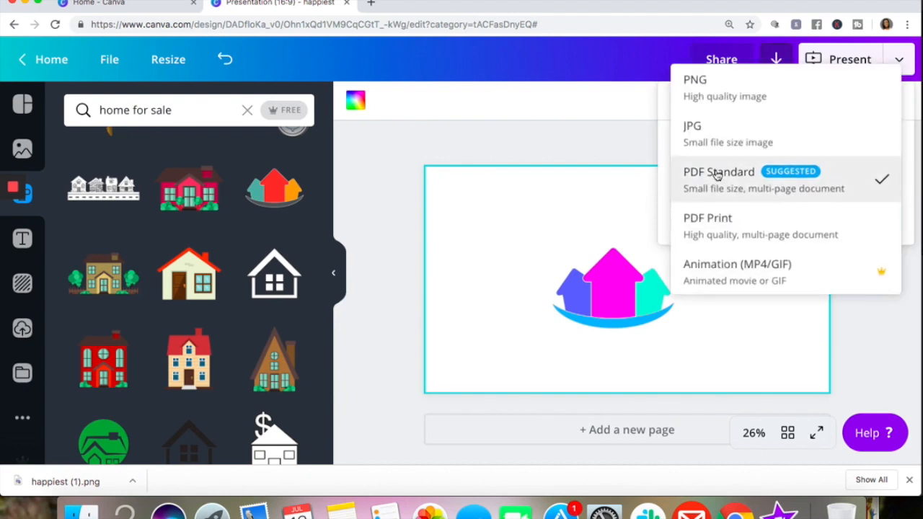
pyautogui.click(697, 88)
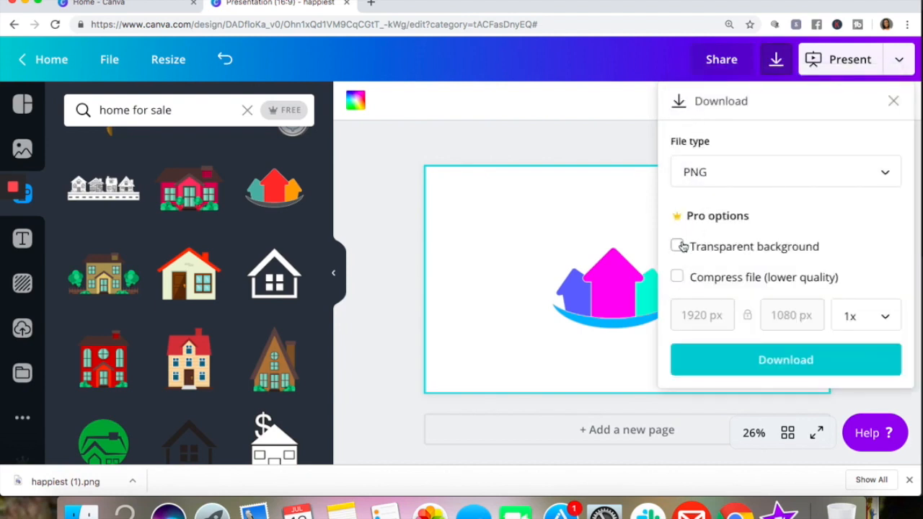
pyautogui.click(739, 345)
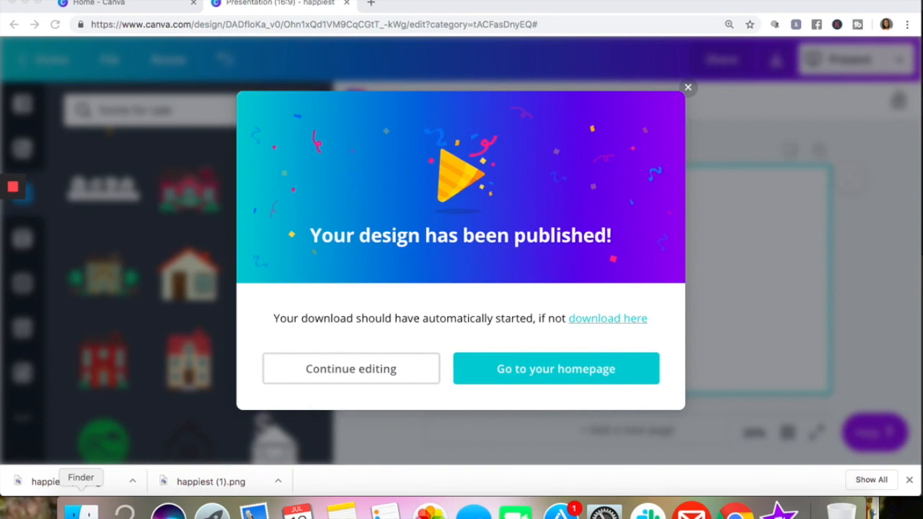
# Switch to Finder and open Keynote from the Applications folder.
pyautogui.click(80, 511)
pyautogui.click(127, 225)
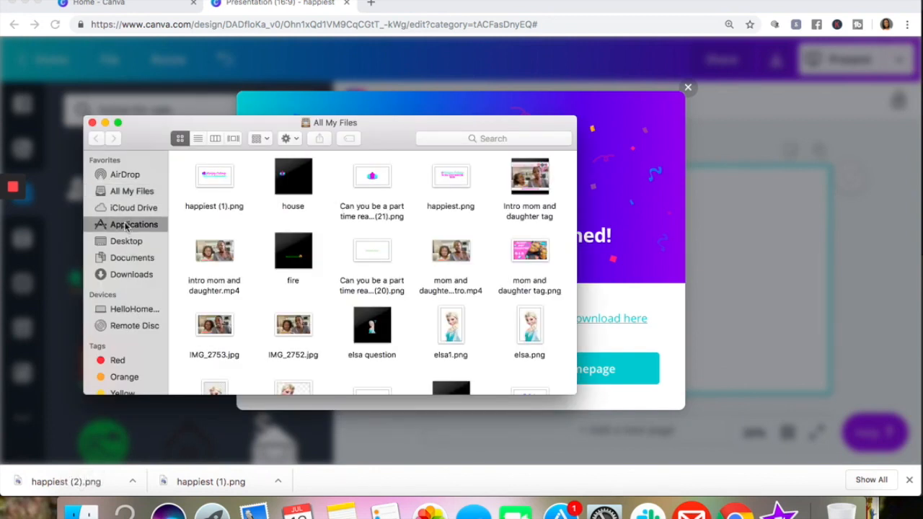
pyautogui.scroll(-10, 226, 347)
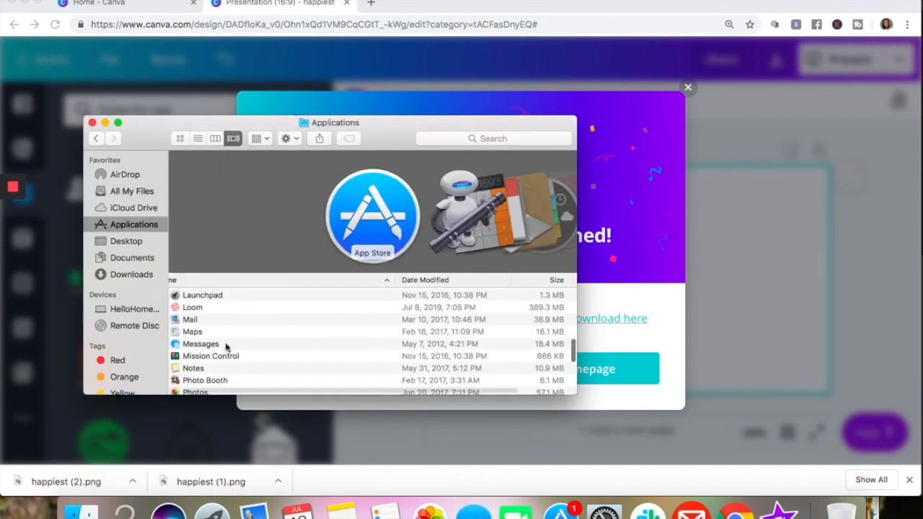
pyautogui.scroll(-3, 225, 347)
pyautogui.scroll(5, 225, 347)
pyautogui.scroll(3, 225, 347)
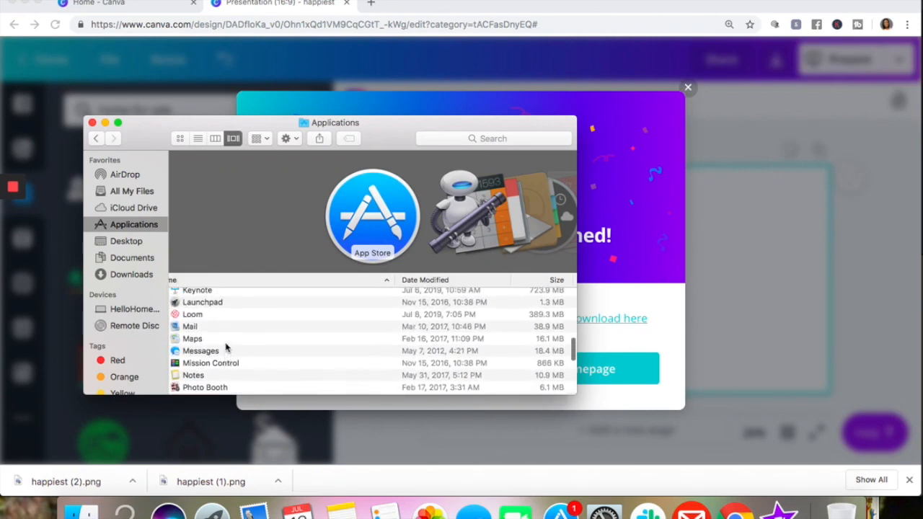
pyautogui.doubleClick(206, 322)
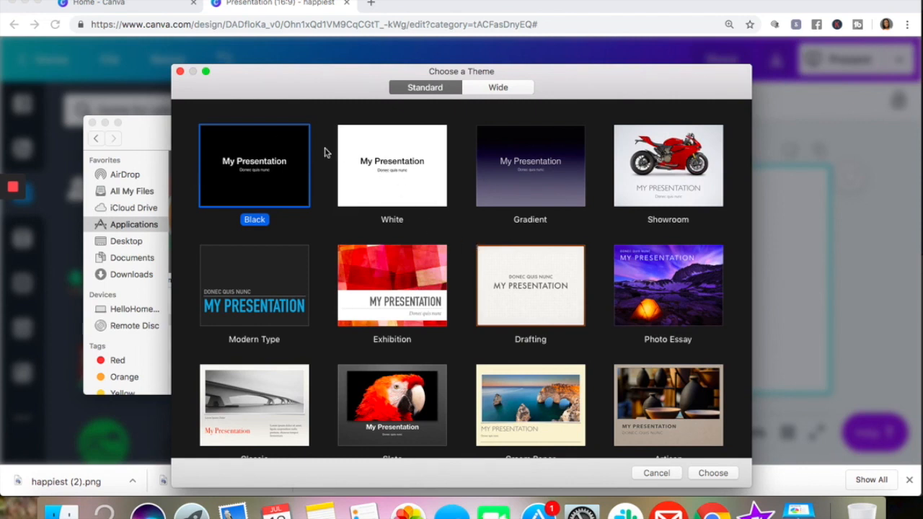
# Create a presentation with the standard White theme and delete the title and body placeholders from its slide.
pyautogui.click(389, 167)
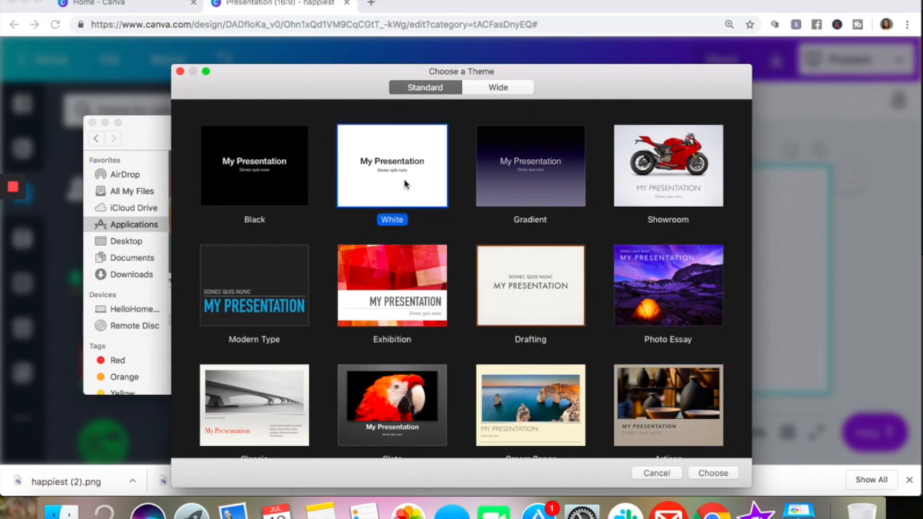
pyautogui.click(710, 473)
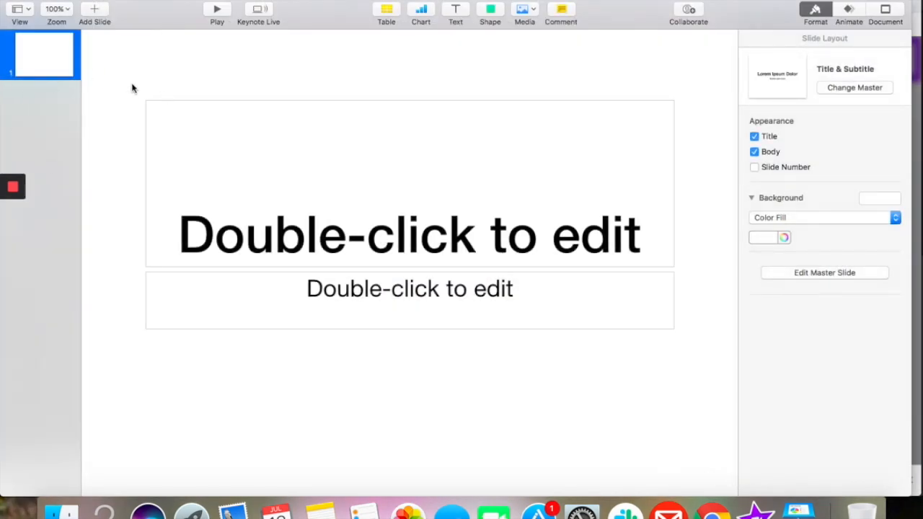
pyautogui.moveTo(134, 91); pyautogui.dragTo(693, 424)
pyautogui.press('BackSpace')
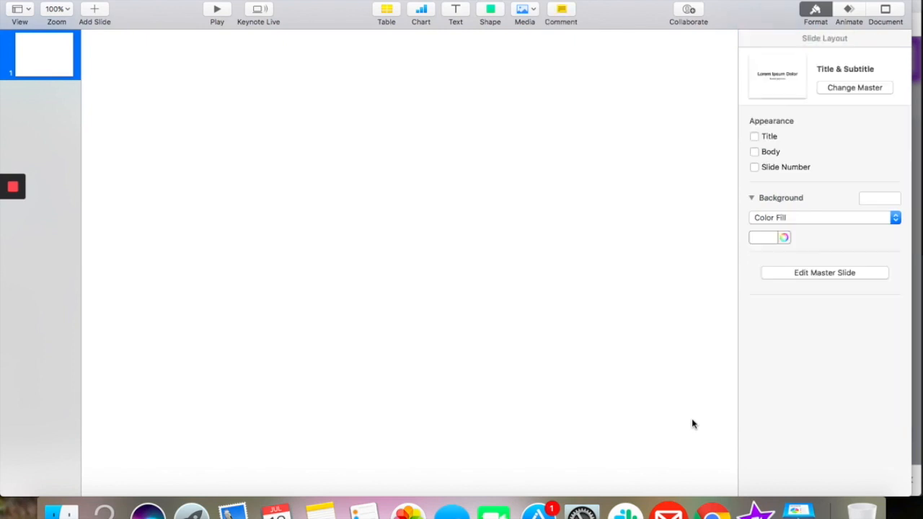
# Place happiest (2).png from the Downloads folder on the blank slide and close the Finder window.
pyautogui.click(60, 512)
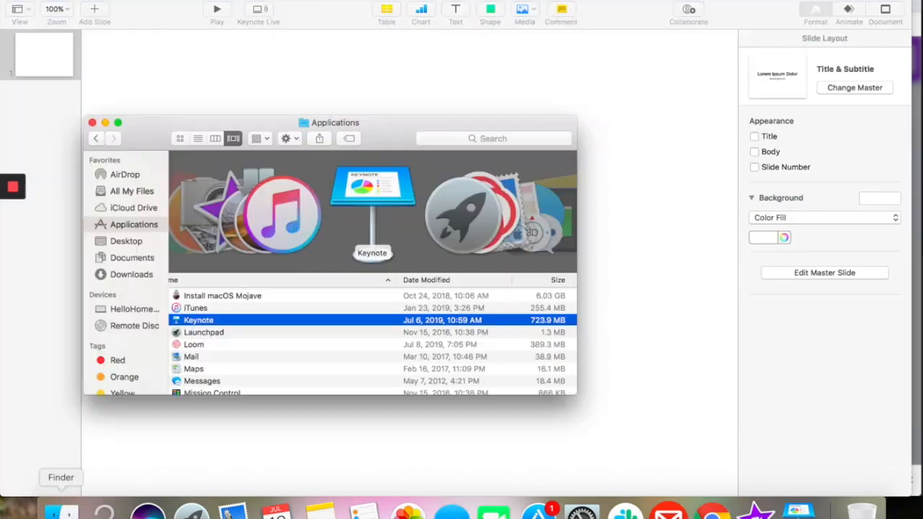
pyautogui.click(128, 273)
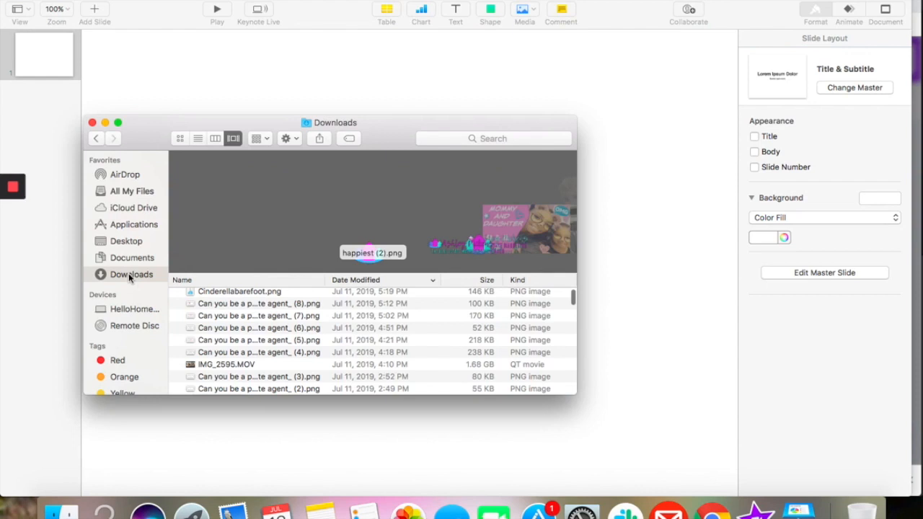
pyautogui.moveTo(363, 253); pyautogui.dragTo(334, 82)
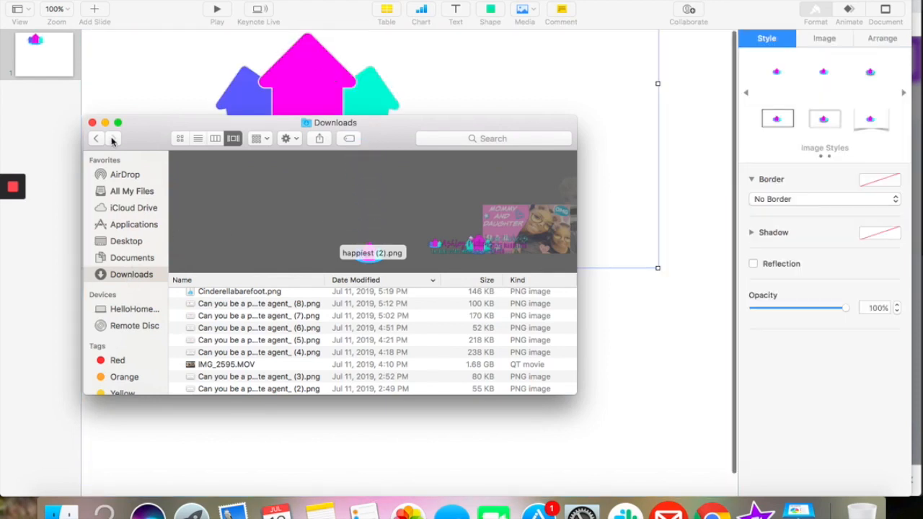
pyautogui.click(89, 130)
# Shrink the house image and position it on the left side of the slide.
pyautogui.moveTo(316, 114); pyautogui.dragTo(337, 225)
pyautogui.moveTo(678, 380); pyautogui.dragTo(383, 212)
pyautogui.moveTo(169, 130); pyautogui.dragTo(322, 320)
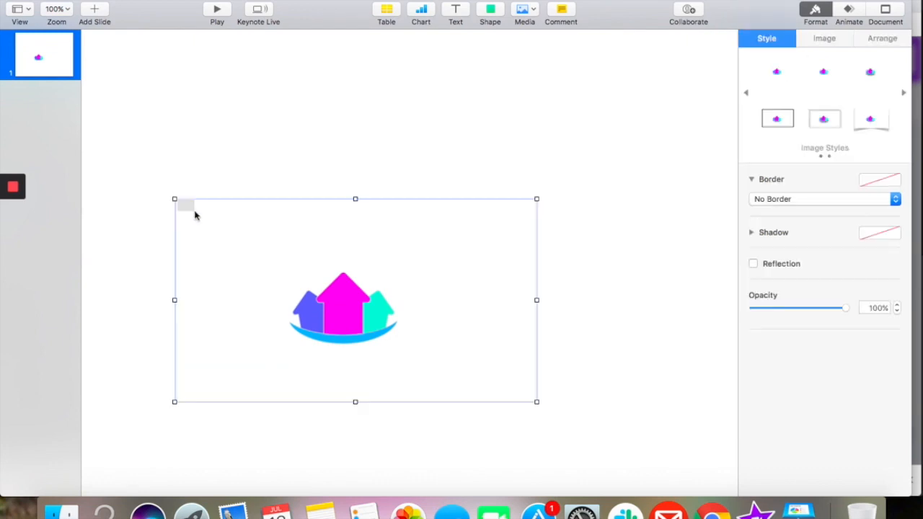
pyautogui.click(172, 169)
pyautogui.moveTo(341, 287); pyautogui.dragTo(237, 242)
pyautogui.moveTo(422, 135); pyautogui.dragTo(443, 124)
pyautogui.click(474, 240)
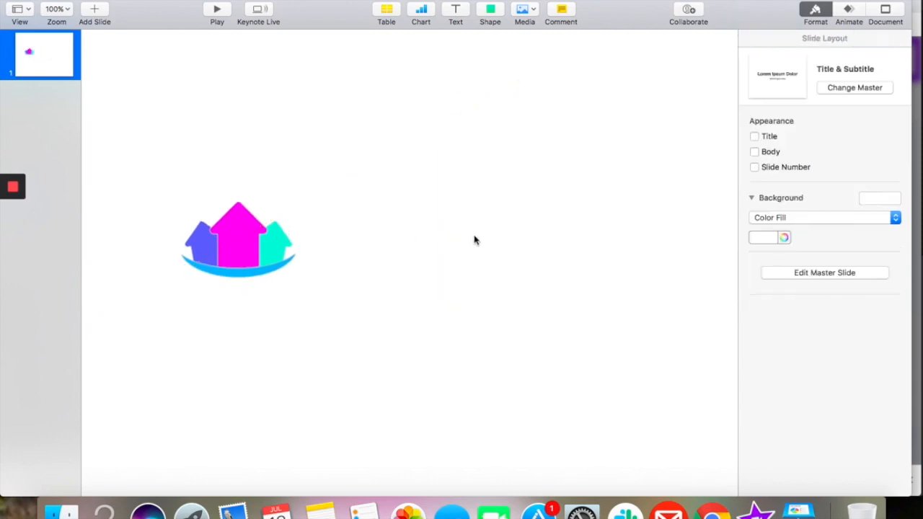
# Select the house image and give it the Flame build-in effect.
pyautogui.click(277, 240)
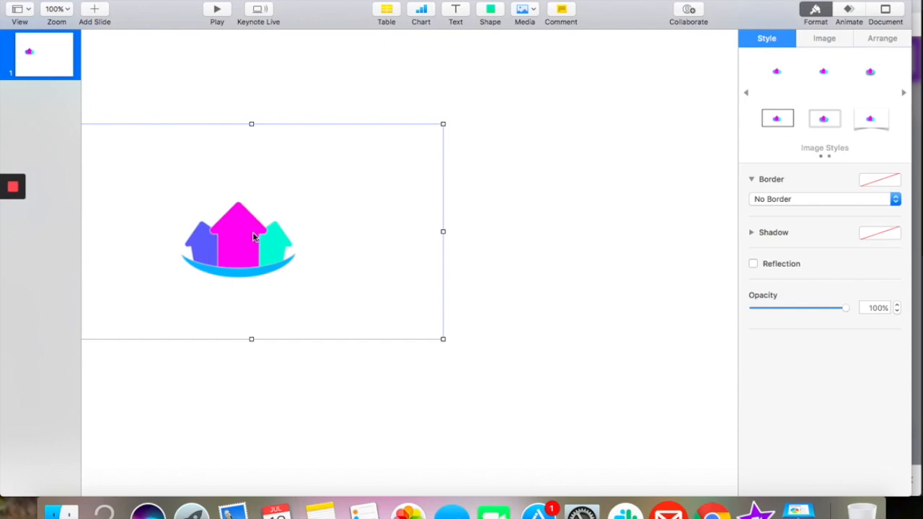
pyautogui.click(852, 12)
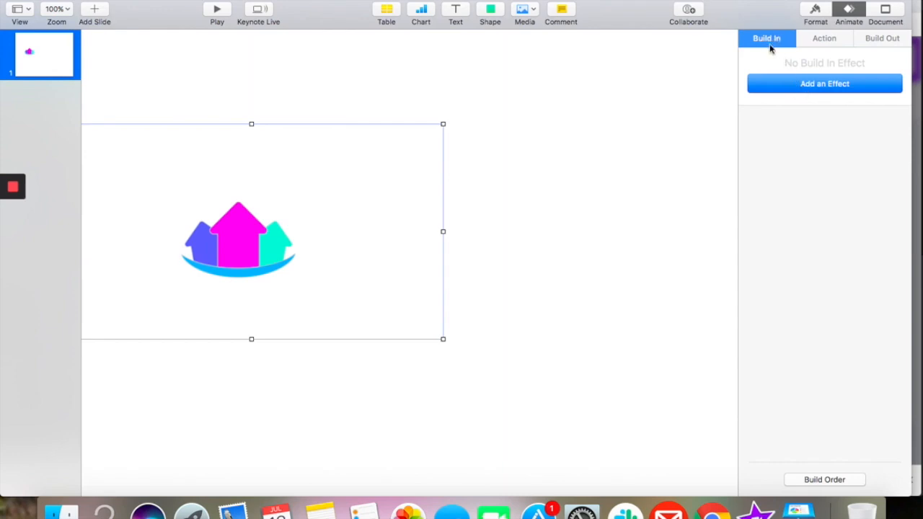
pyautogui.click(832, 87)
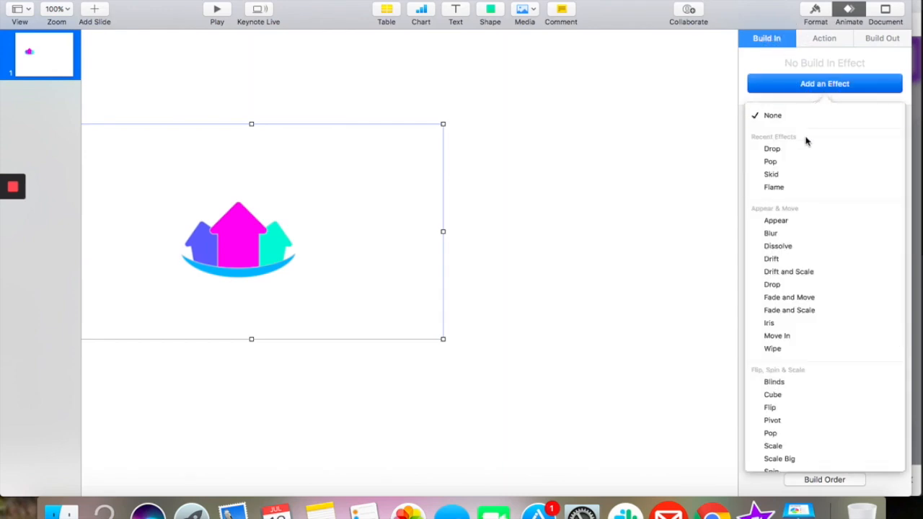
pyautogui.click(772, 187)
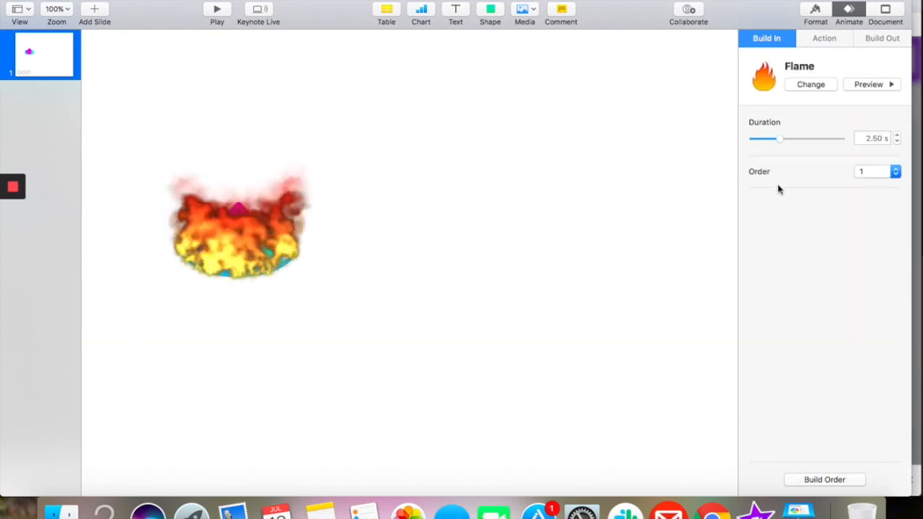
# Try the Pop and Skid build-in effects on the house image.
pyautogui.click(813, 84)
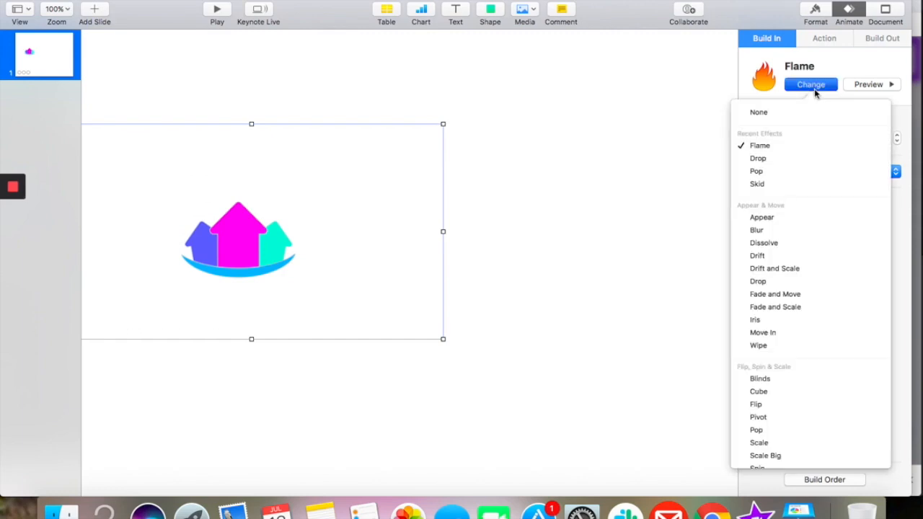
pyautogui.click(758, 171)
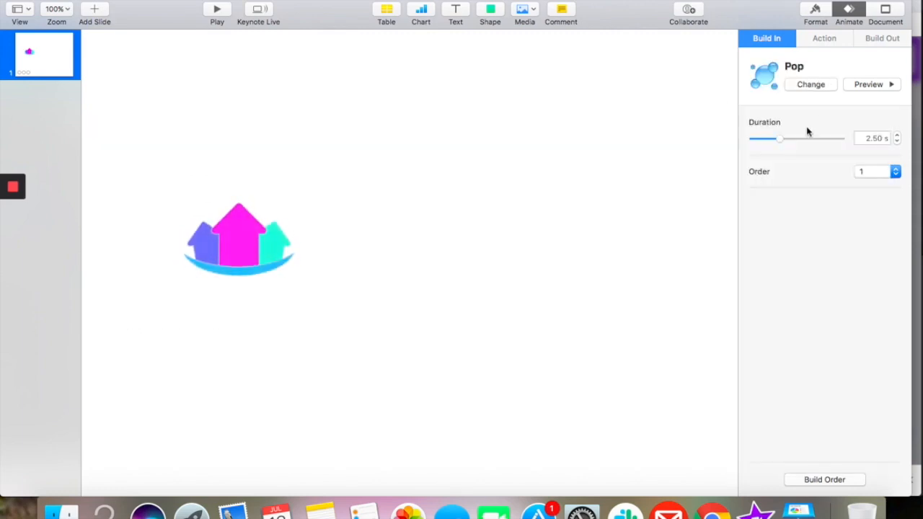
pyautogui.click(815, 85)
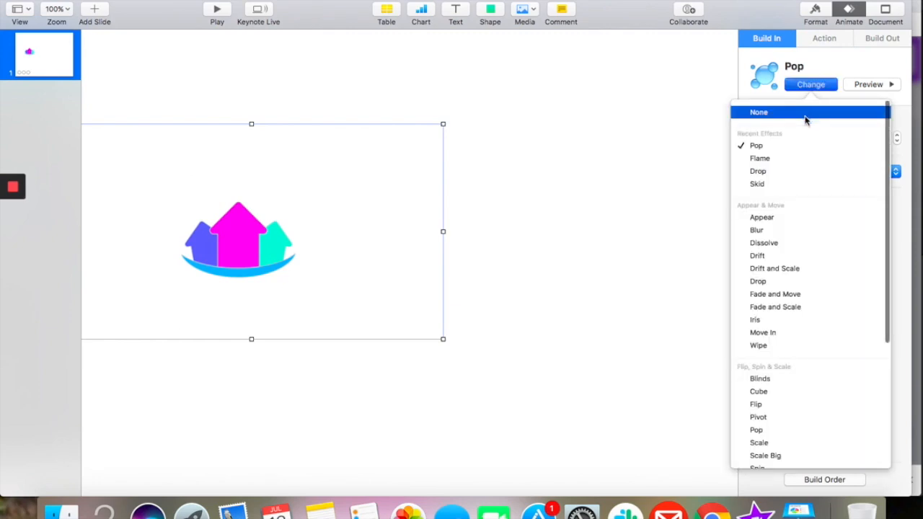
pyautogui.click(775, 184)
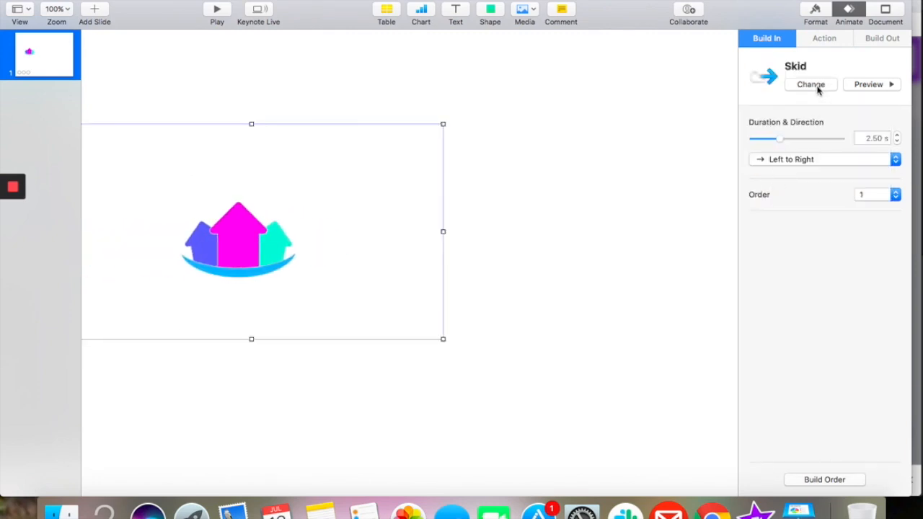
# Change the house image's build-in effect to Drop and deselect the image.
pyautogui.click(818, 87)
pyautogui.click(763, 185)
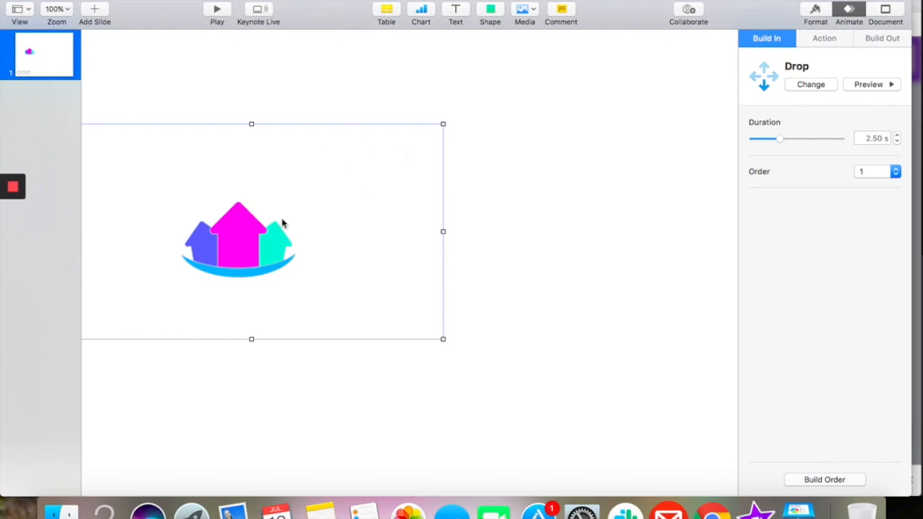
pyautogui.click(554, 159)
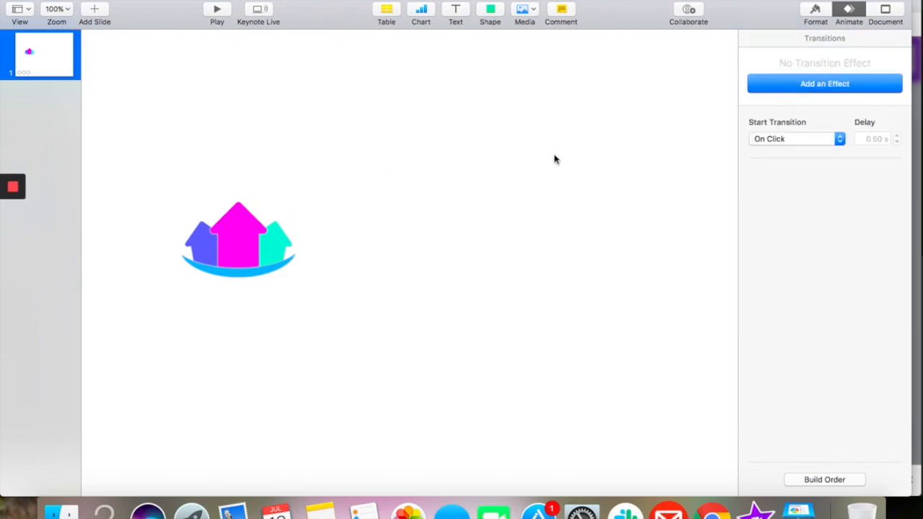
pyautogui.click(228, 273)
pyautogui.click(492, 177)
pyautogui.click(816, 10)
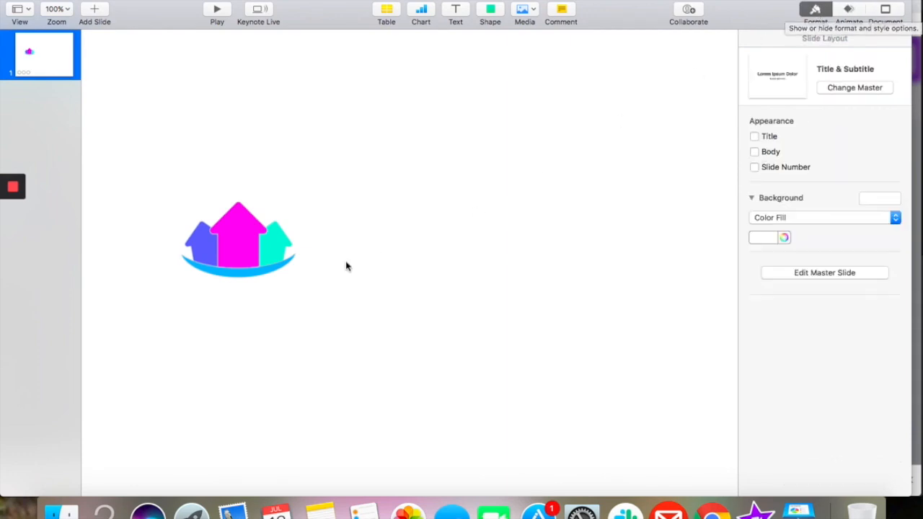
pyautogui.click(849, 10)
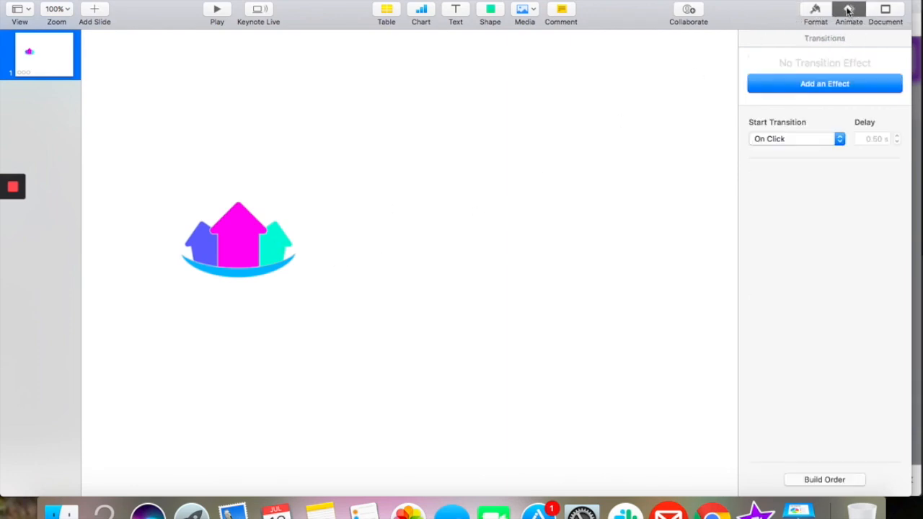
# Set the duration of the house image's Drop effect to 7.25 s and preview the animation.
pyautogui.click(234, 248)
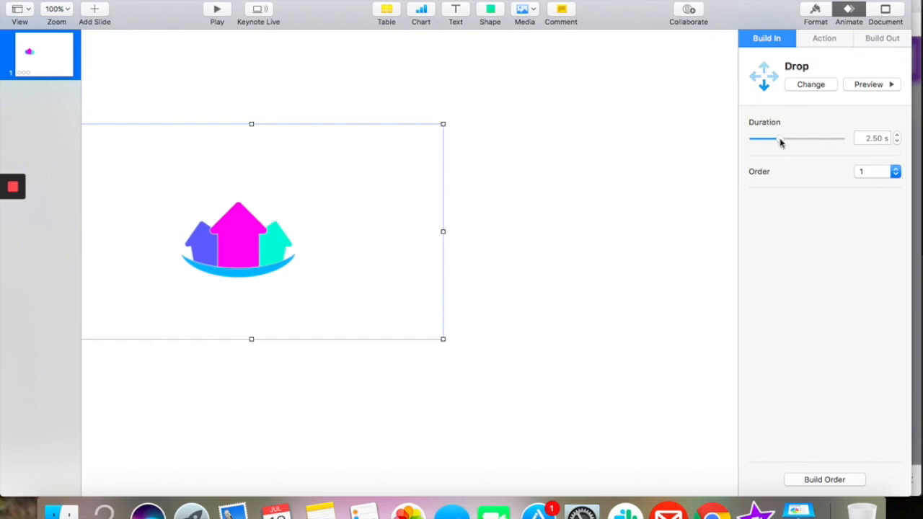
pyautogui.moveTo(783, 142); pyautogui.dragTo(797, 141)
pyautogui.click(880, 86)
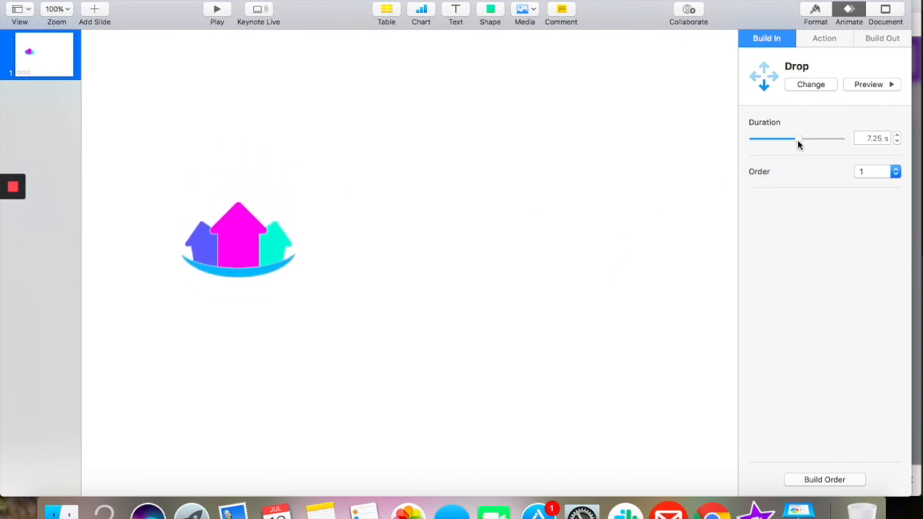
# Set the Drop effect's duration to 1.75 s, preview the animation and deselect the image.
pyautogui.moveTo(798, 144); pyautogui.dragTo(774, 148)
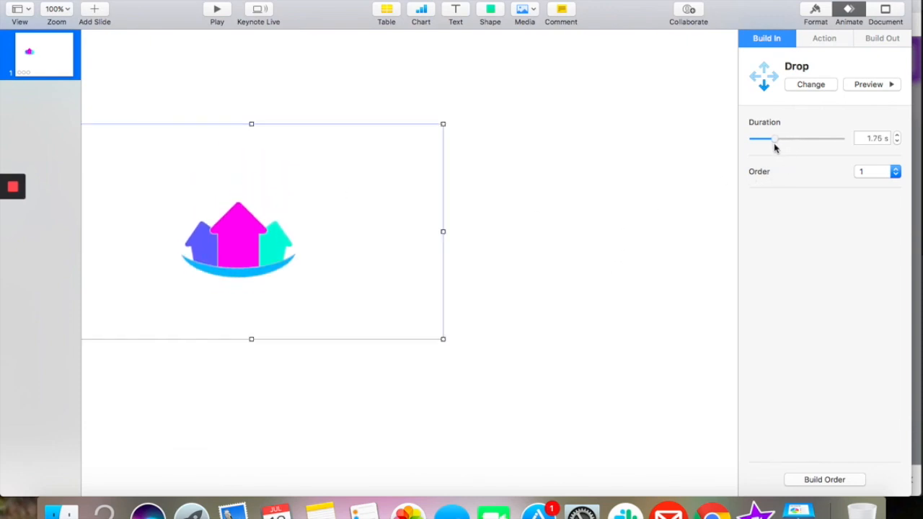
pyautogui.click(869, 86)
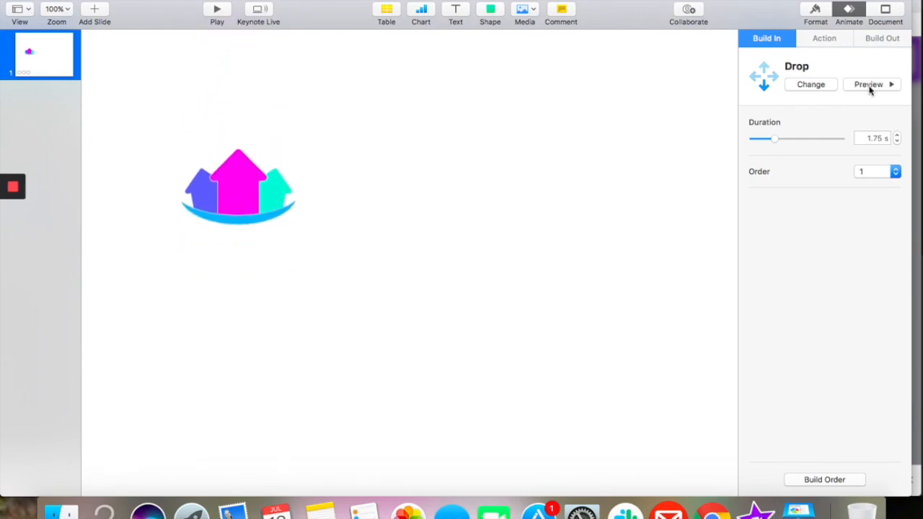
pyautogui.click(697, 78)
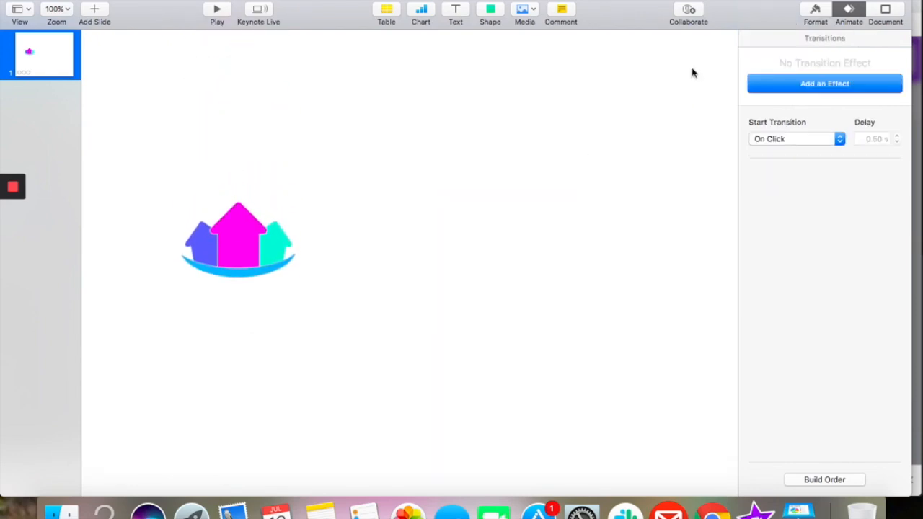
# Set the slide background to No Fill.
pyautogui.click(816, 10)
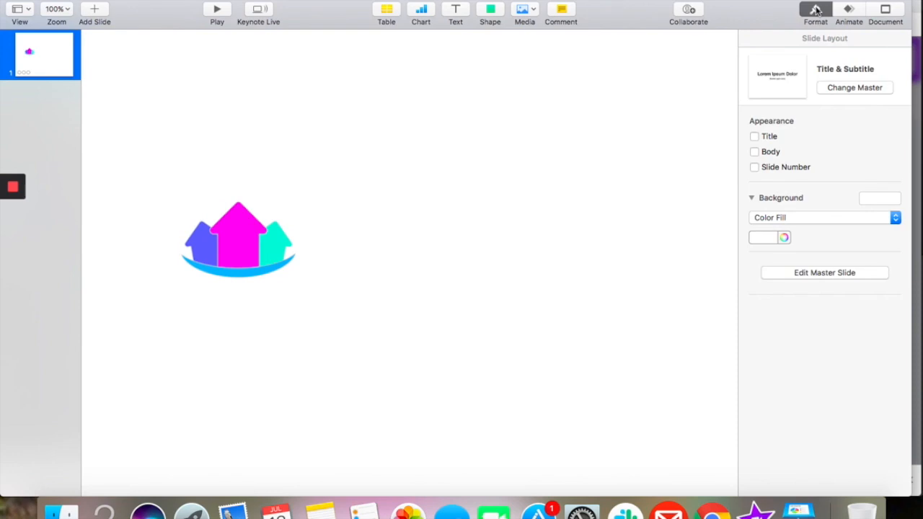
pyautogui.click(778, 218)
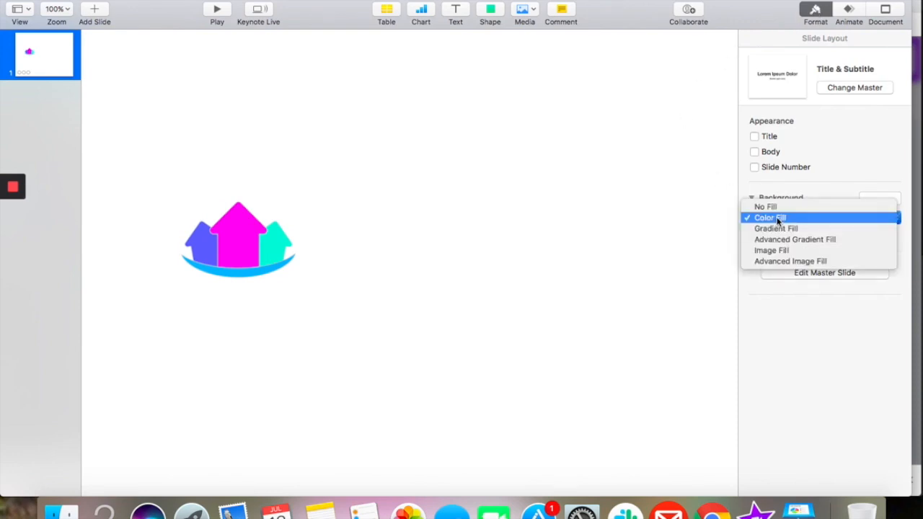
pyautogui.click(777, 207)
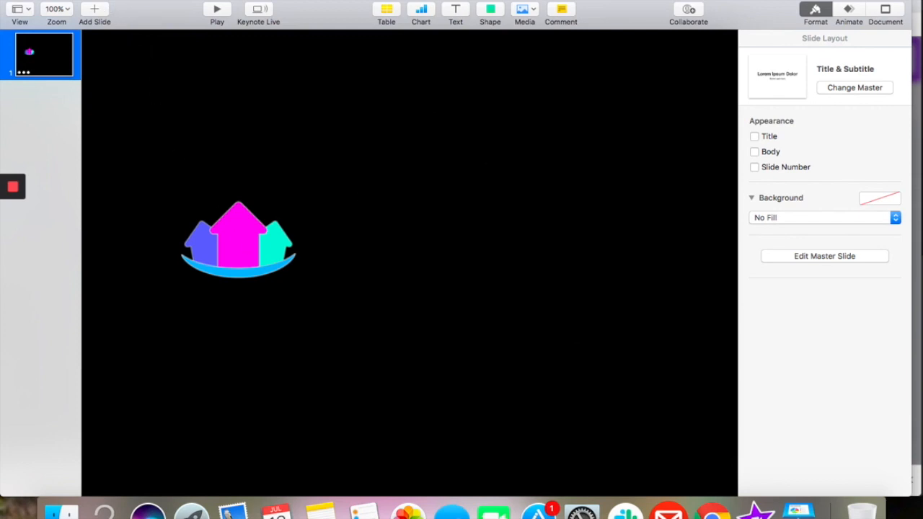
# Set up a movie export of the presentation with a custom resolution and Apple ProRes 4444 compression.
pyautogui.click(87, 0)
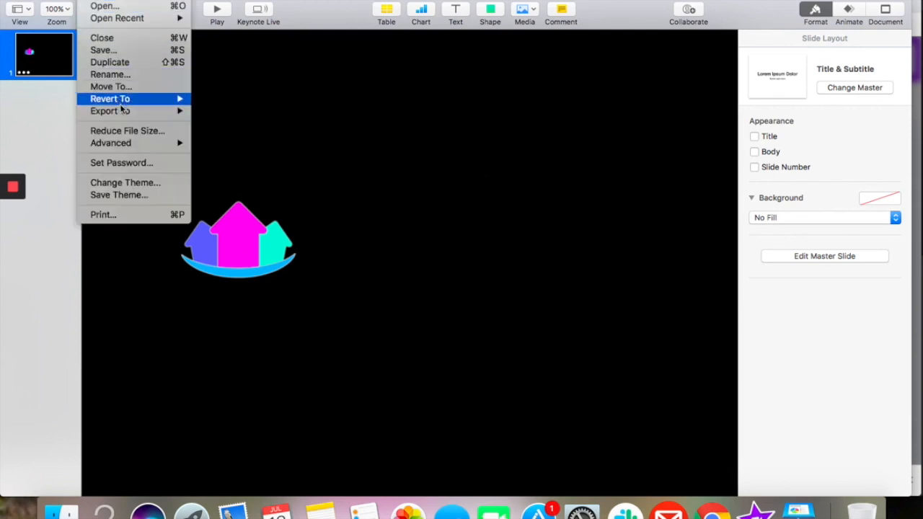
pyautogui.moveTo(123, 111)
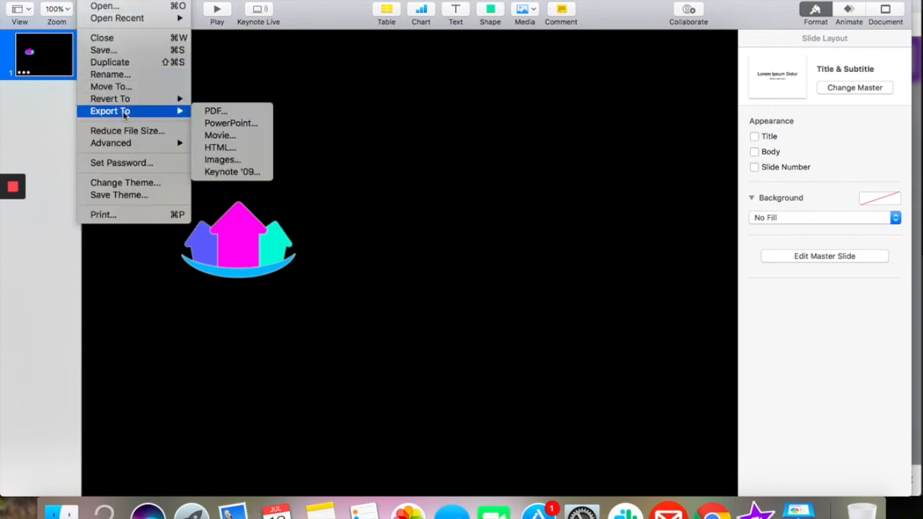
pyautogui.click(214, 137)
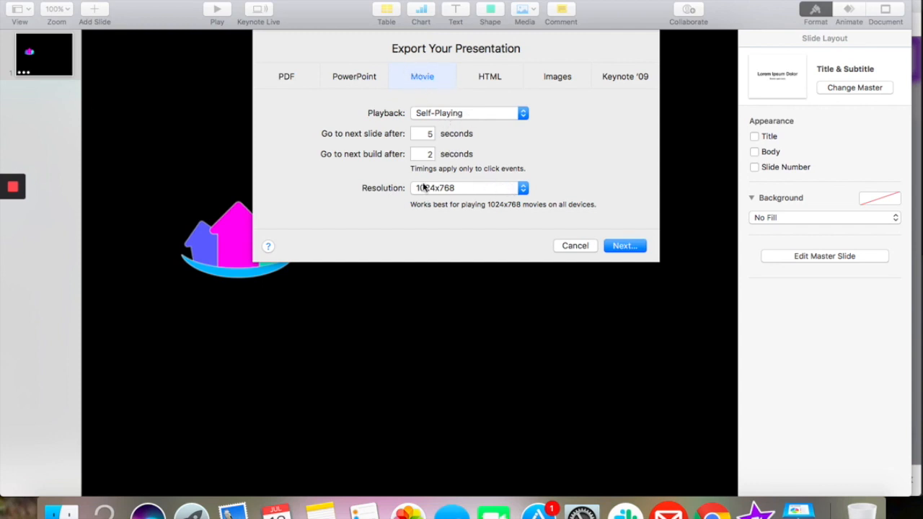
pyautogui.click(523, 189)
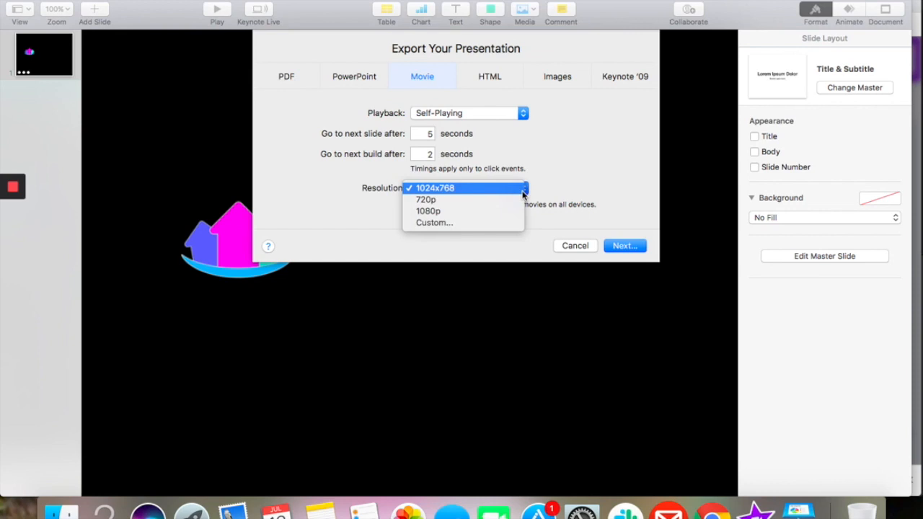
pyautogui.click(484, 228)
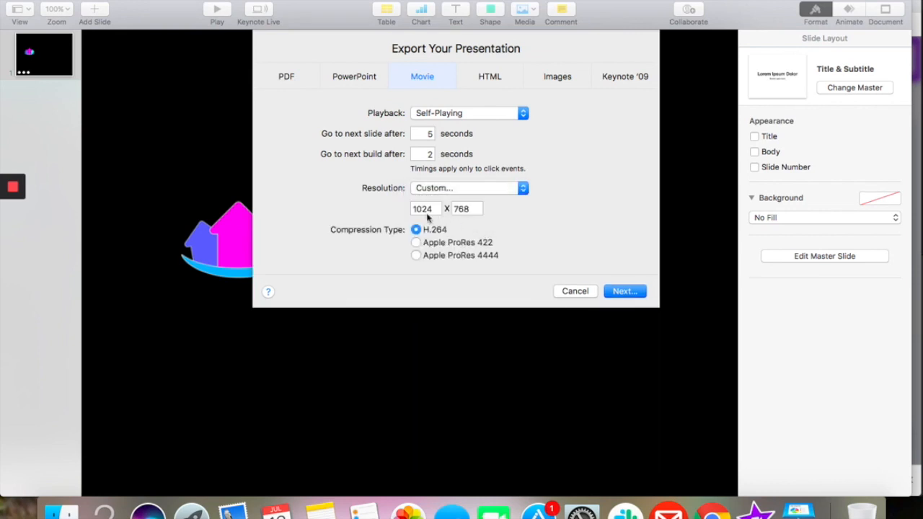
pyautogui.click(417, 257)
# Export the movie to the Desktop under the name house1.
pyautogui.click(625, 292)
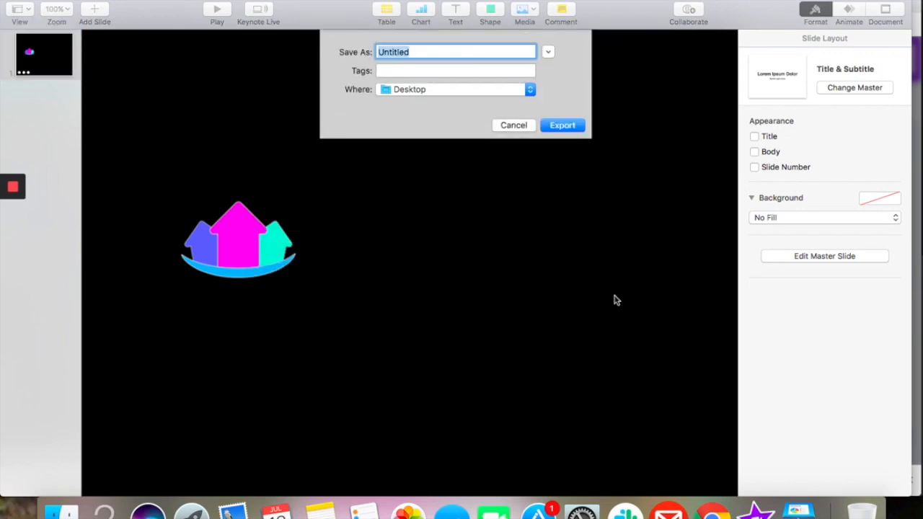
pyautogui.write('house1')
pyautogui.click(570, 126)
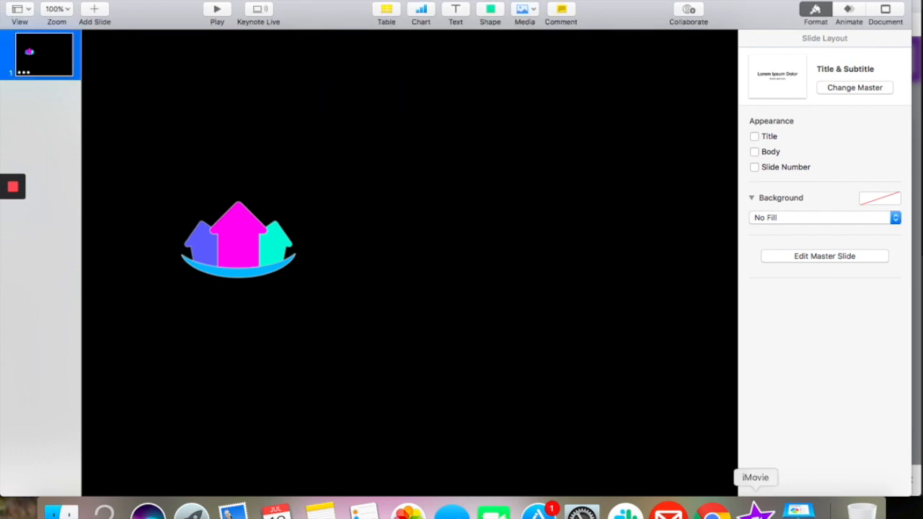
# Switch to iMovie and briefly play the second clip from just after the title overlay.
pyautogui.click(756, 510)
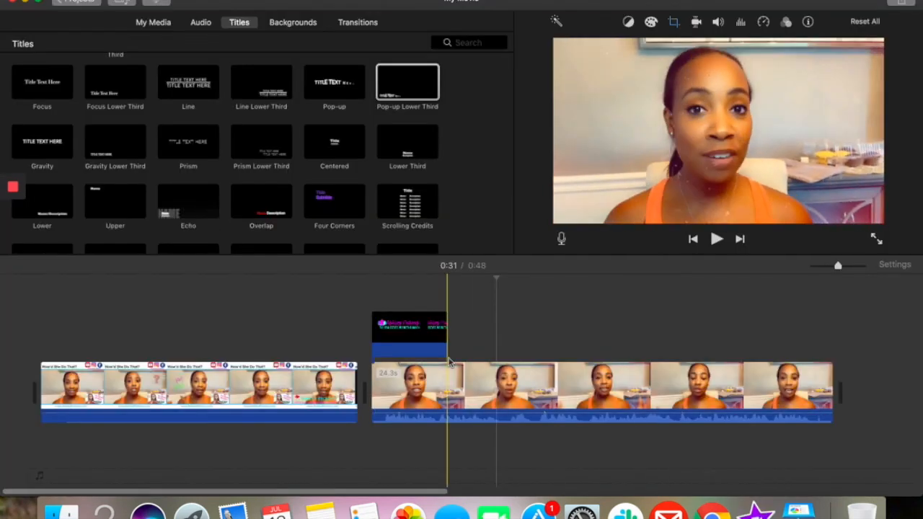
pyautogui.click(480, 390)
pyautogui.click(717, 241)
pyautogui.click(717, 241)
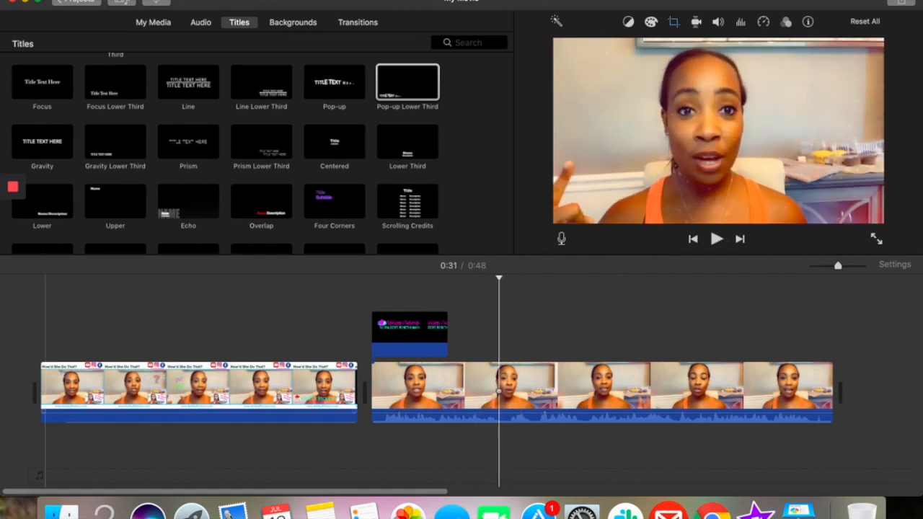
# Add house1 from the Desktop folder to the timeline as an overlay above the second clip and close the Finder window.
pyautogui.click(62, 512)
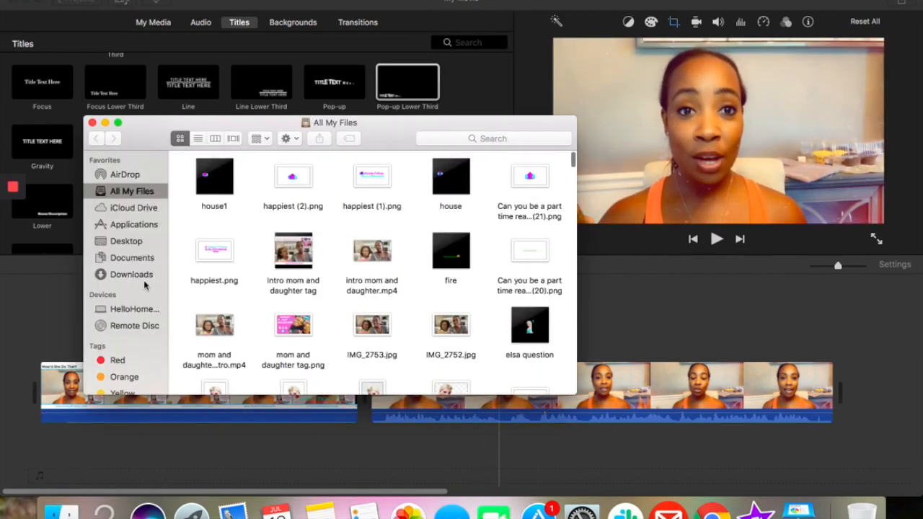
pyautogui.click(125, 241)
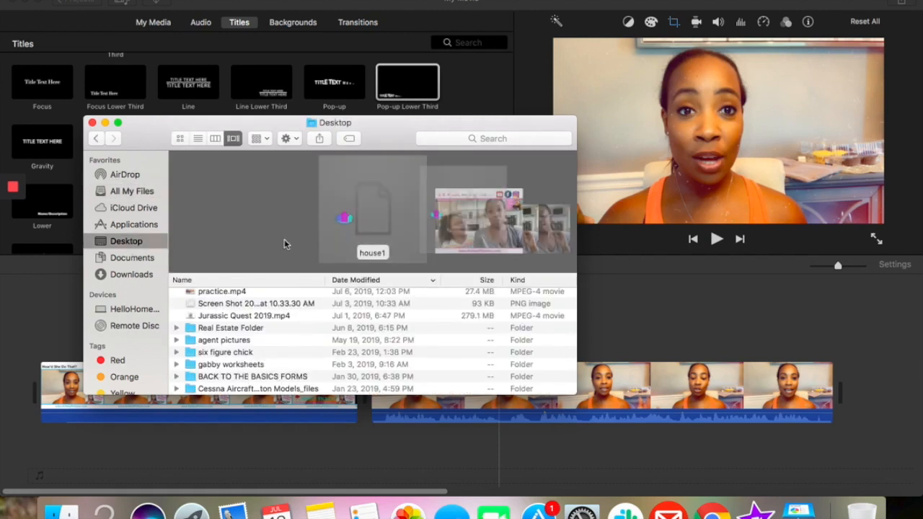
pyautogui.moveTo(546, 243); pyautogui.dragTo(628, 321)
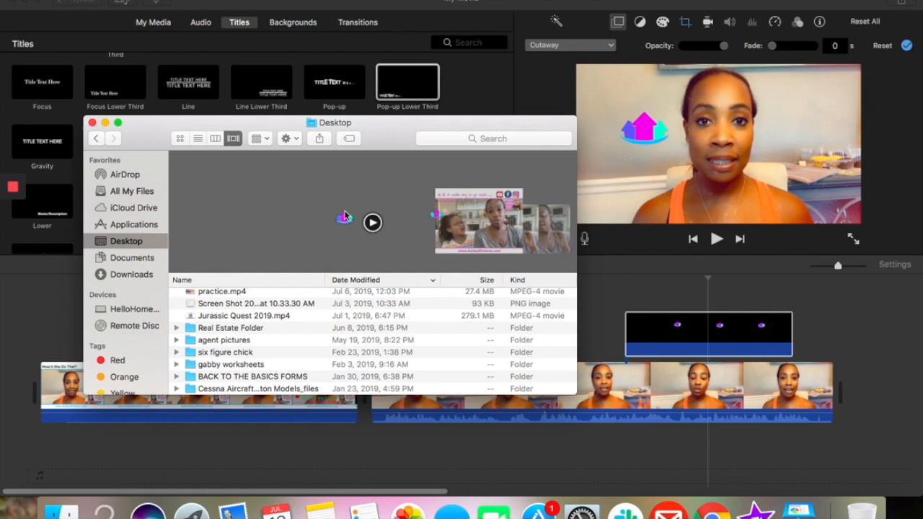
pyautogui.click(92, 124)
# Move the house1 overlay directly behind the title overlay and play the video from where it starts.
pyautogui.moveTo(645, 331); pyautogui.dragTo(483, 335)
pyautogui.click(448, 292)
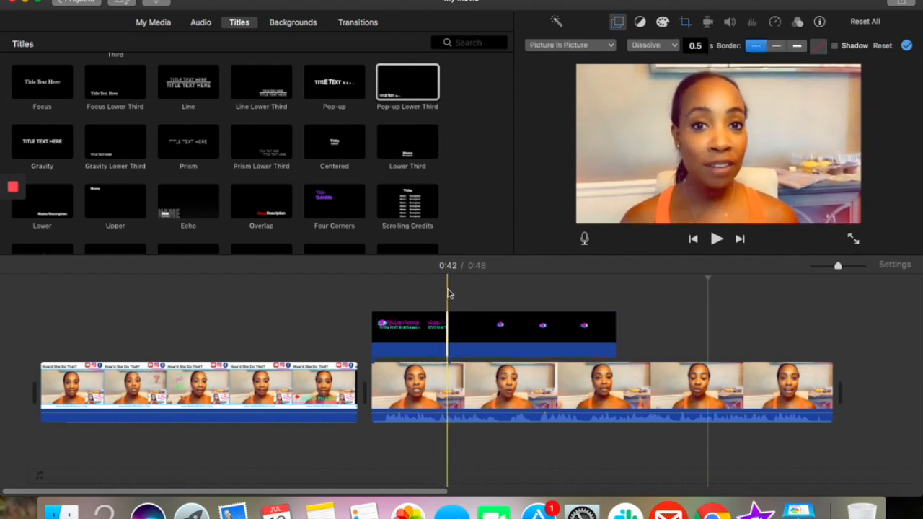
pyautogui.click(449, 292)
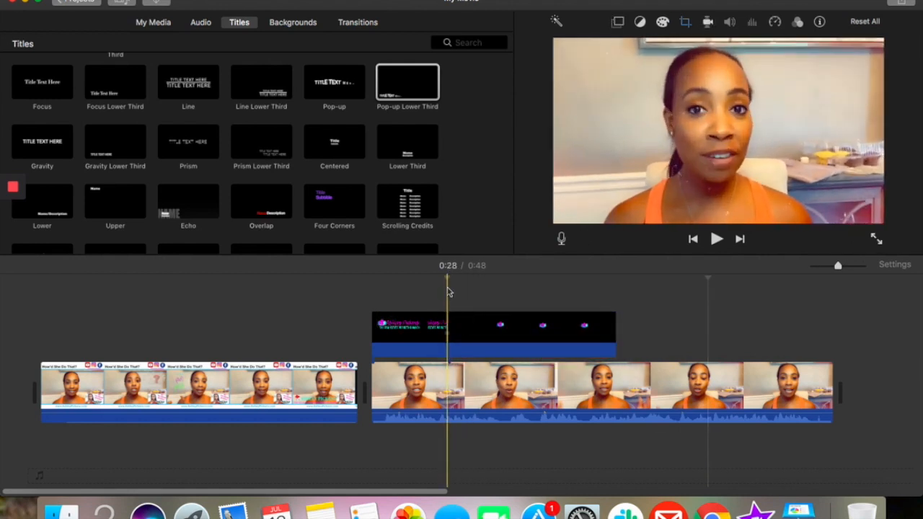
pyautogui.click(717, 239)
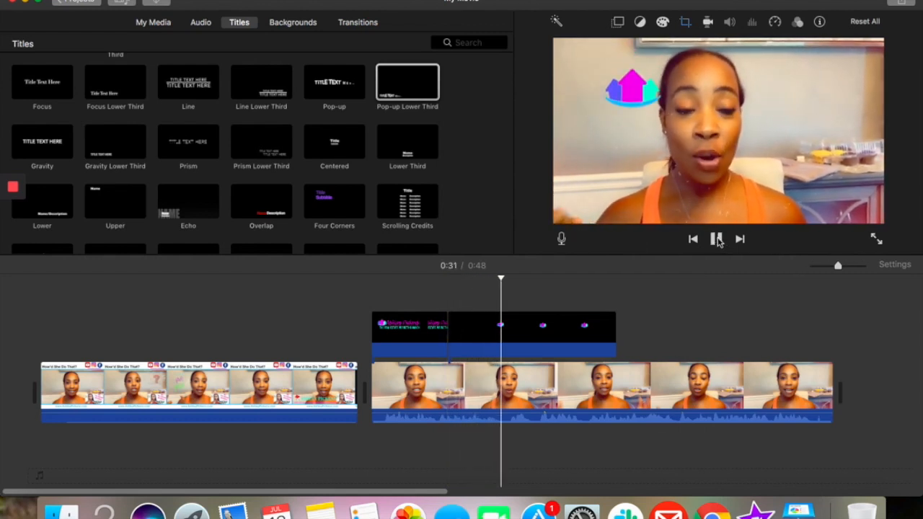
# Pause the playback and change the house1 overlay from a cutaway to Picture in Picture.
pyautogui.press('space')
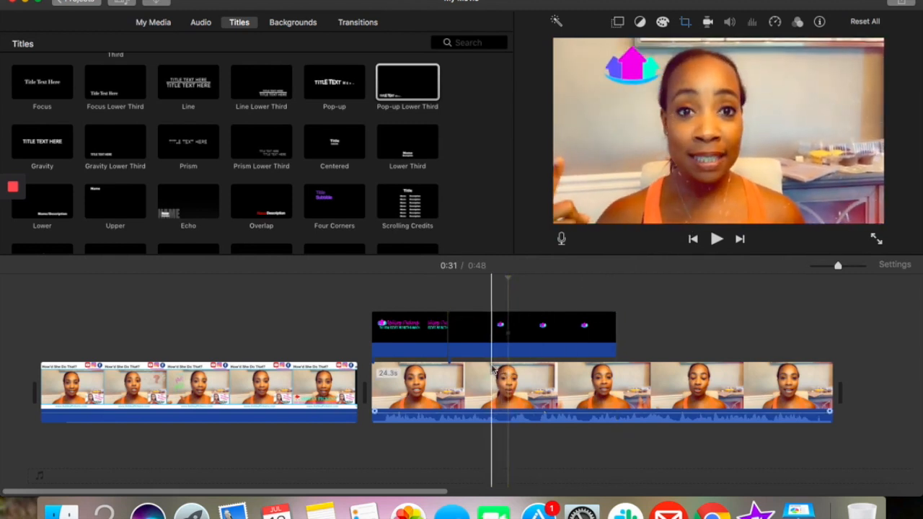
pyautogui.click(501, 372)
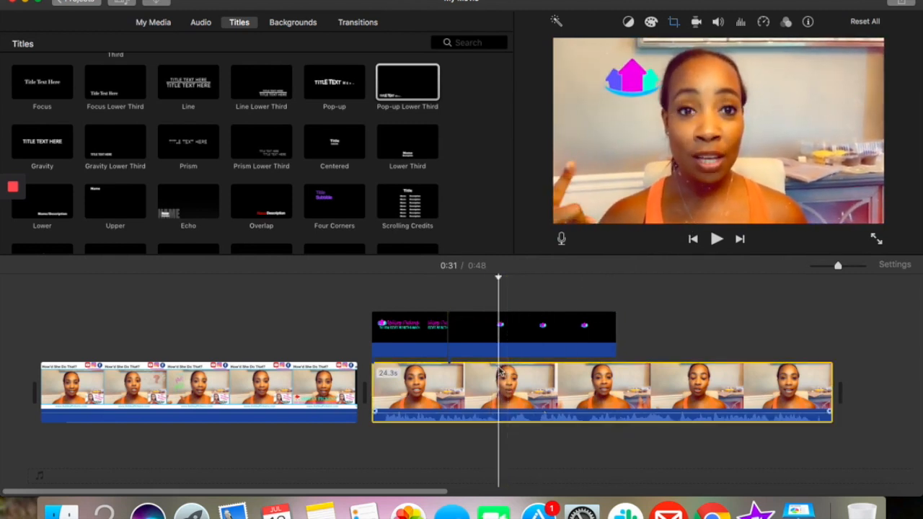
pyautogui.click(619, 84)
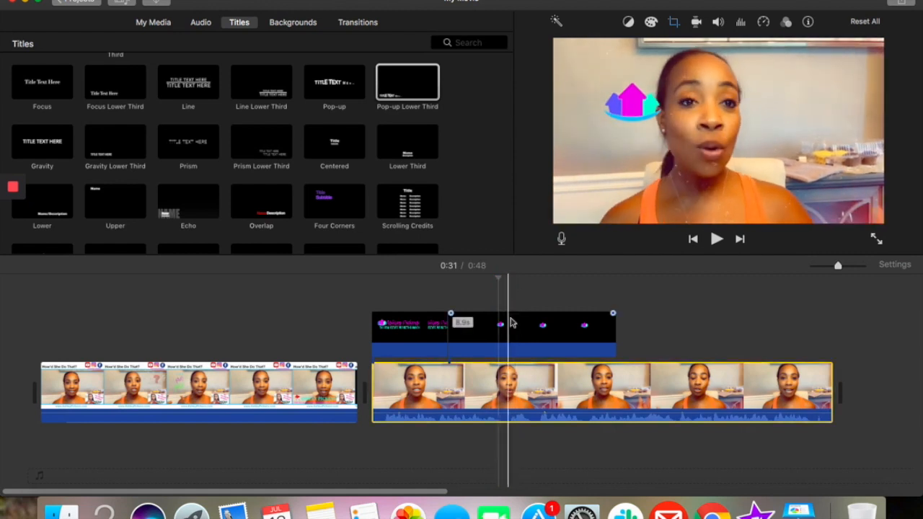
pyautogui.click(627, 115)
pyautogui.click(634, 120)
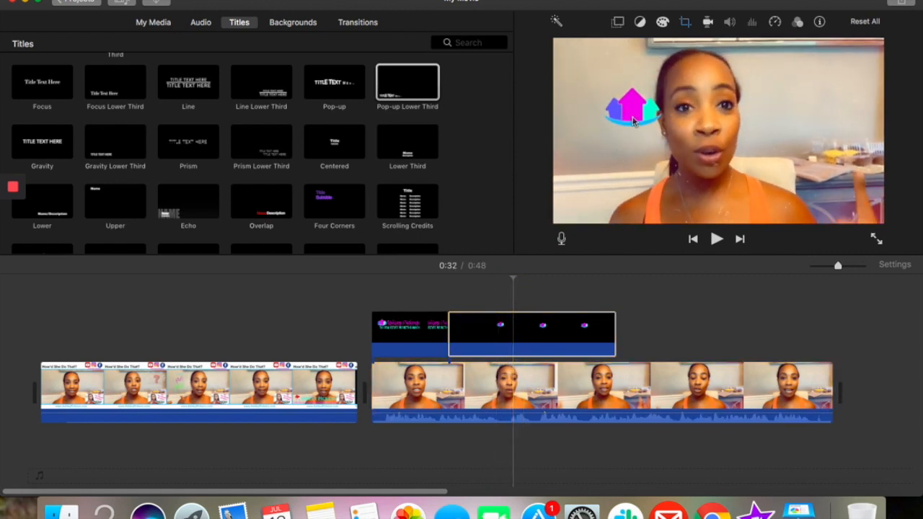
pyautogui.click(617, 23)
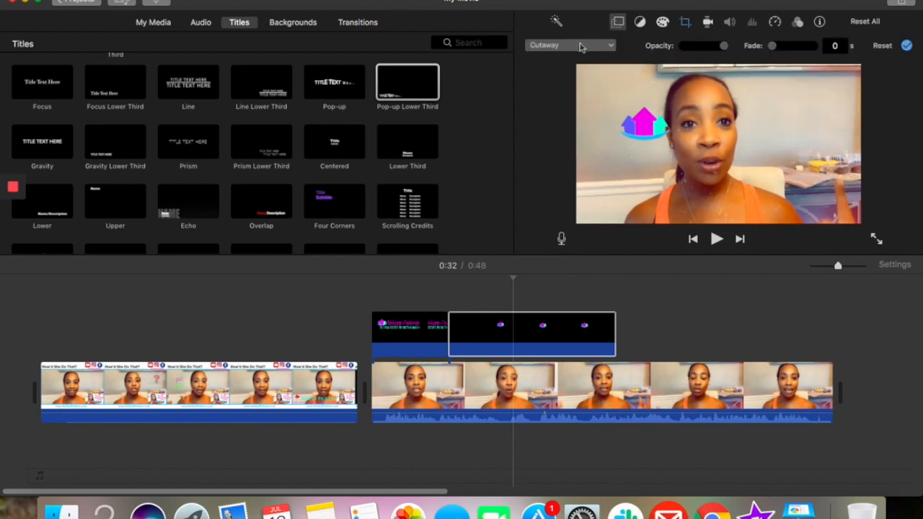
pyautogui.click(578, 48)
pyautogui.click(570, 92)
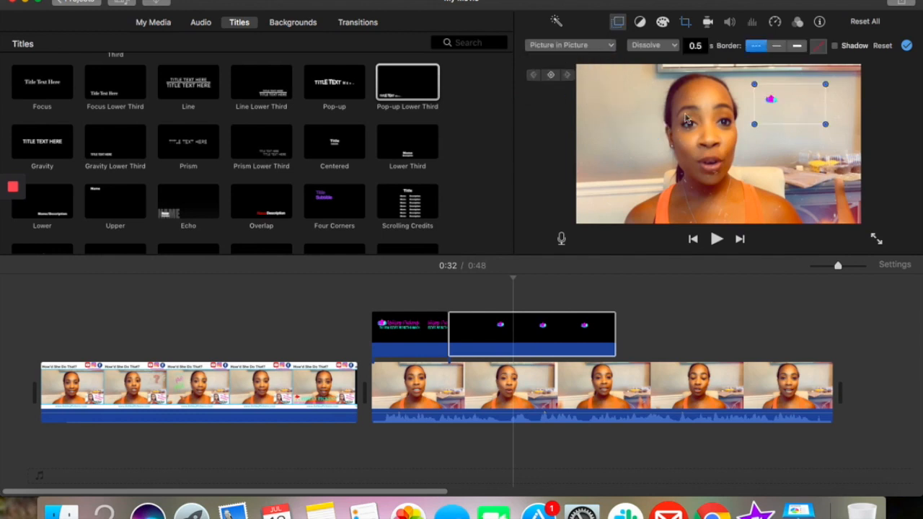
# Enlarge the house1 picture-in-picture frame to about the full video frame and position the house icon beside the woman's face.
pyautogui.moveTo(766, 102); pyautogui.dragTo(605, 145)
pyautogui.moveTo(663, 164); pyautogui.dragTo(774, 225)
pyautogui.moveTo(774, 124); pyautogui.dragTo(870, 70)
pyautogui.moveTo(668, 150); pyautogui.dragTo(662, 168)
pyautogui.moveTo(588, 90); pyautogui.dragTo(544, 67)
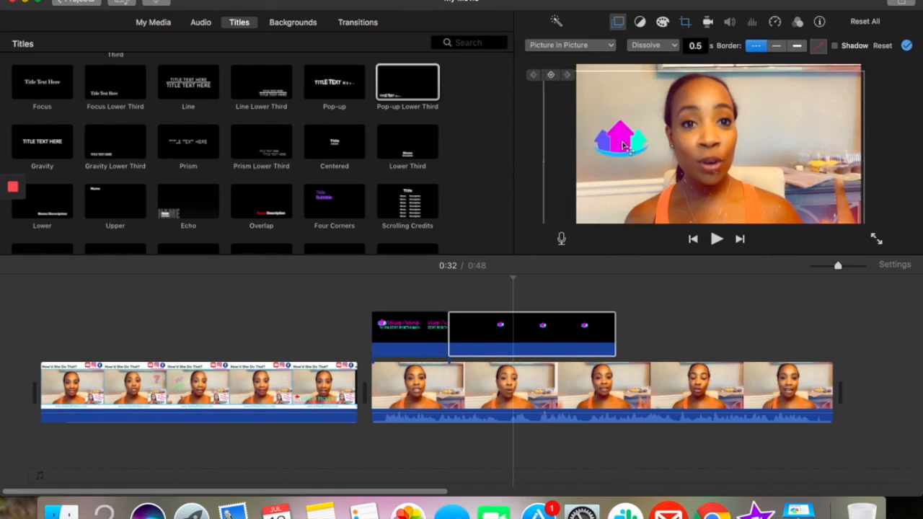
pyautogui.moveTo(625, 138); pyautogui.dragTo(622, 147)
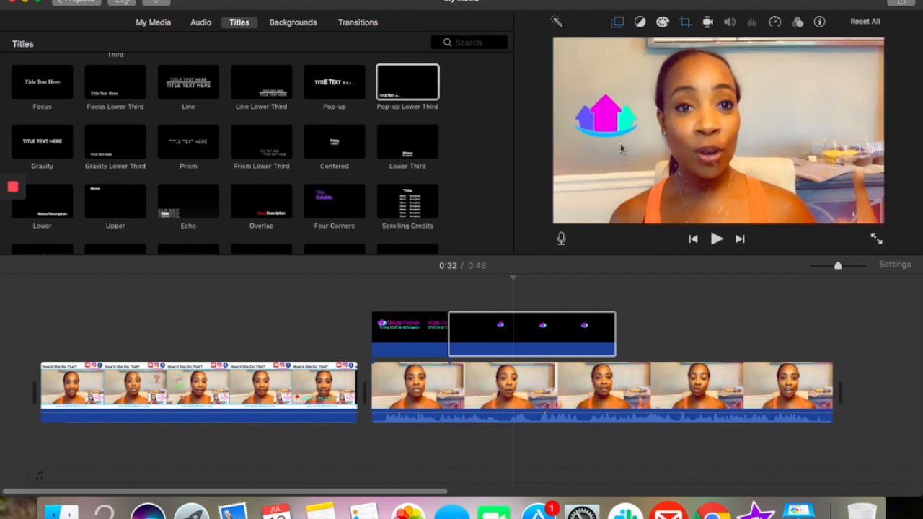
# Play the video from the start of the house1 overlay to check the enlarged icon, and pause at about 0:34.
pyautogui.click(661, 323)
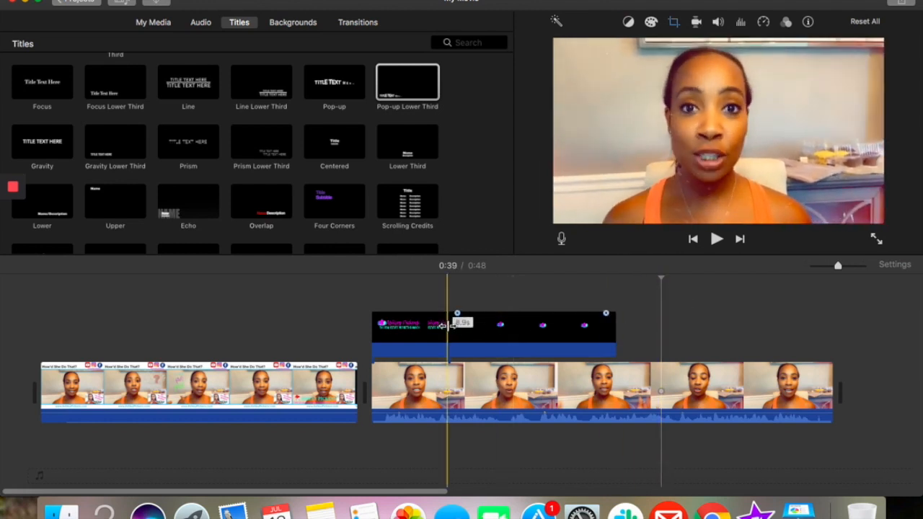
pyautogui.click(717, 240)
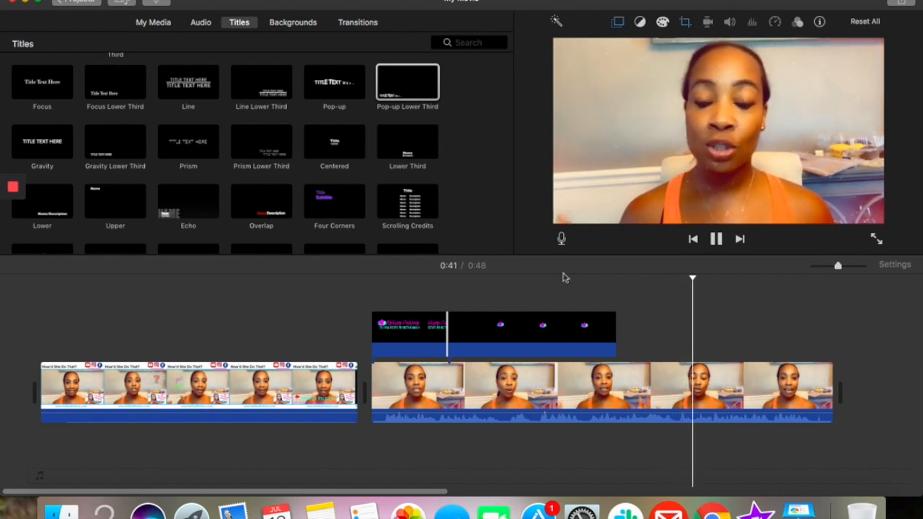
pyautogui.click(455, 288)
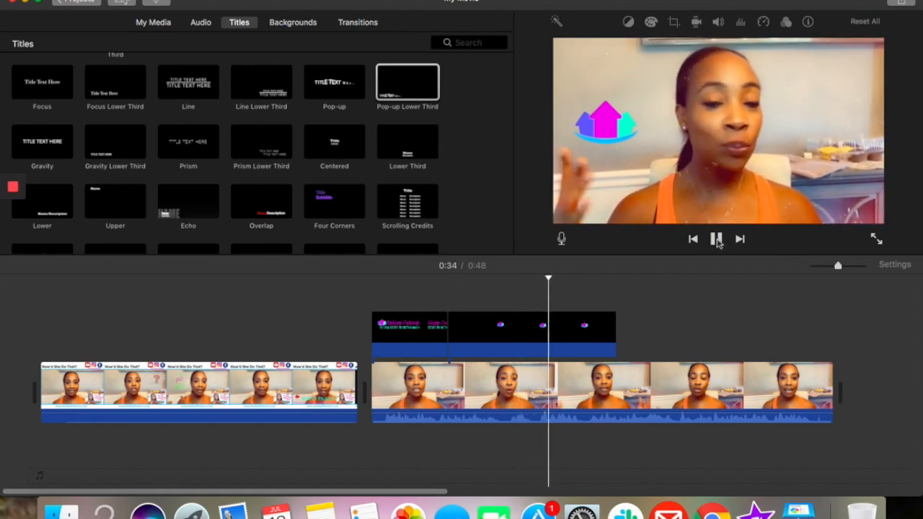
pyautogui.click(718, 243)
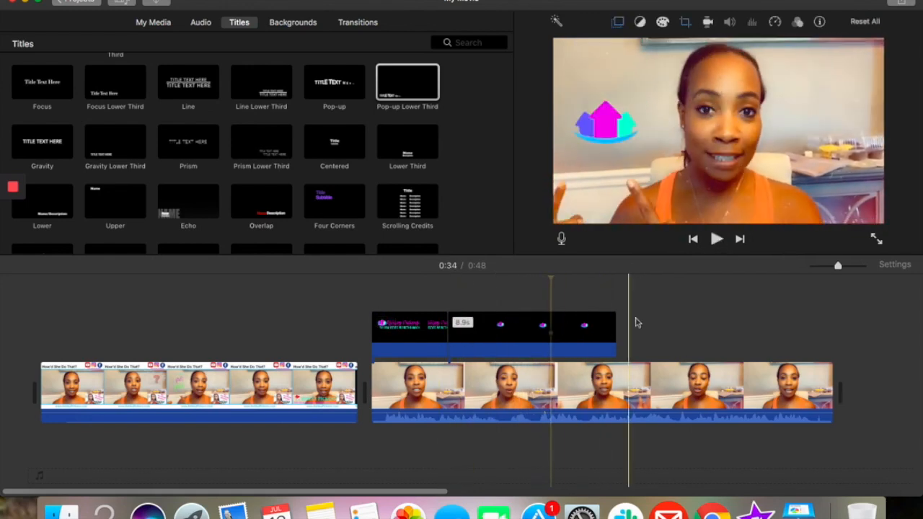
# Trim the end of the house1 overlay back to about 0:32 and play the shortened section.
pyautogui.click(499, 328)
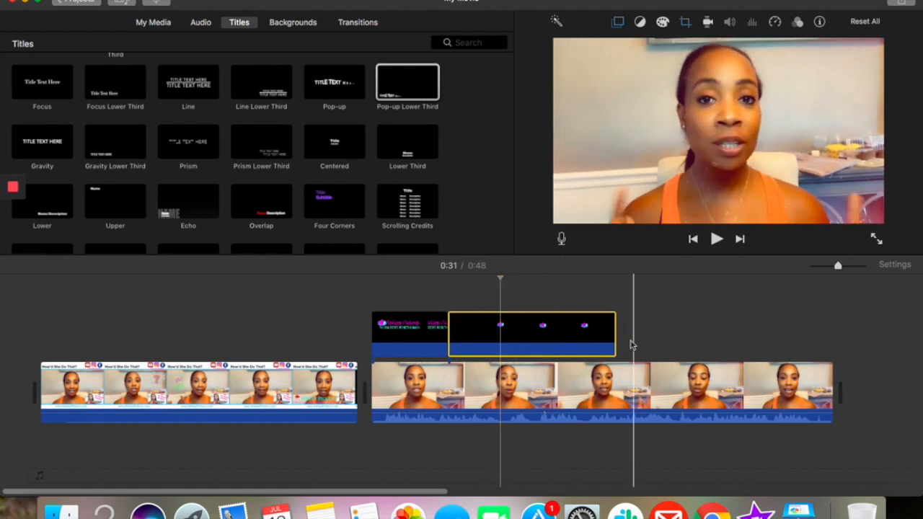
pyautogui.moveTo(615, 344); pyautogui.dragTo(517, 354)
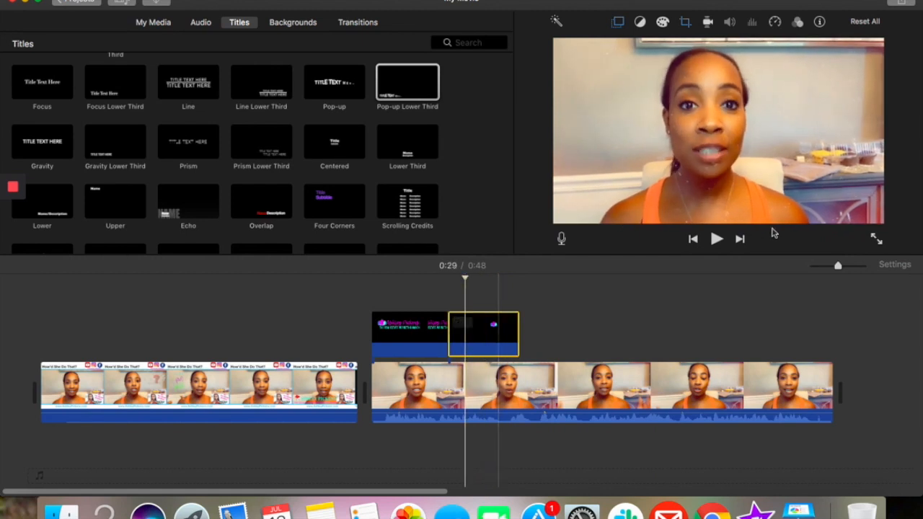
pyautogui.click(717, 238)
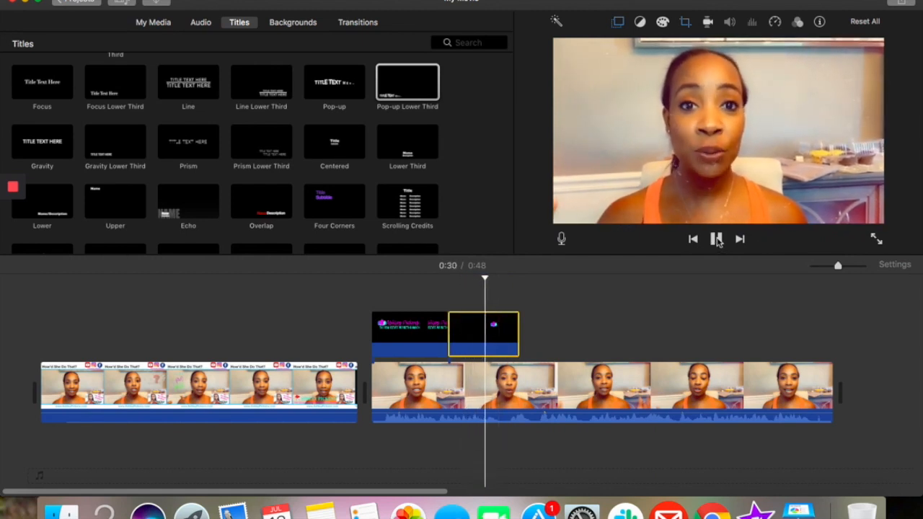
pyautogui.click(717, 239)
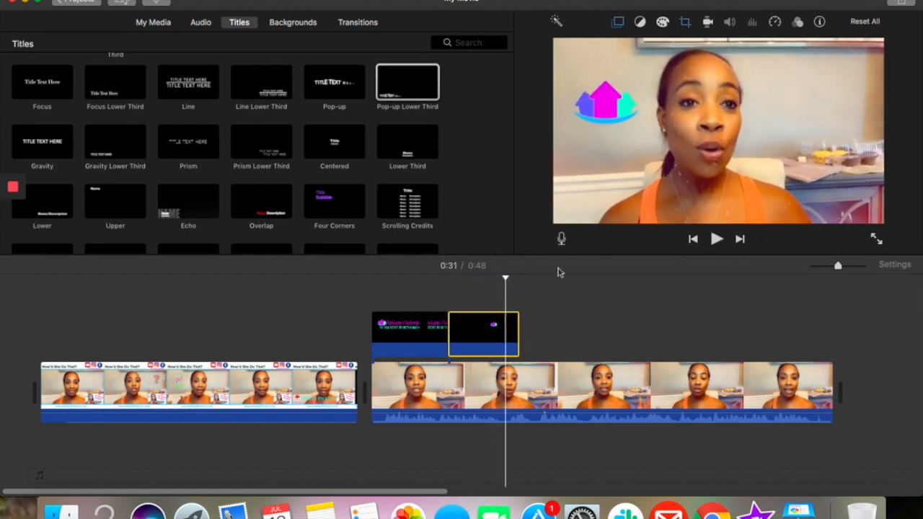
pyautogui.click(717, 240)
pyautogui.click(717, 240)
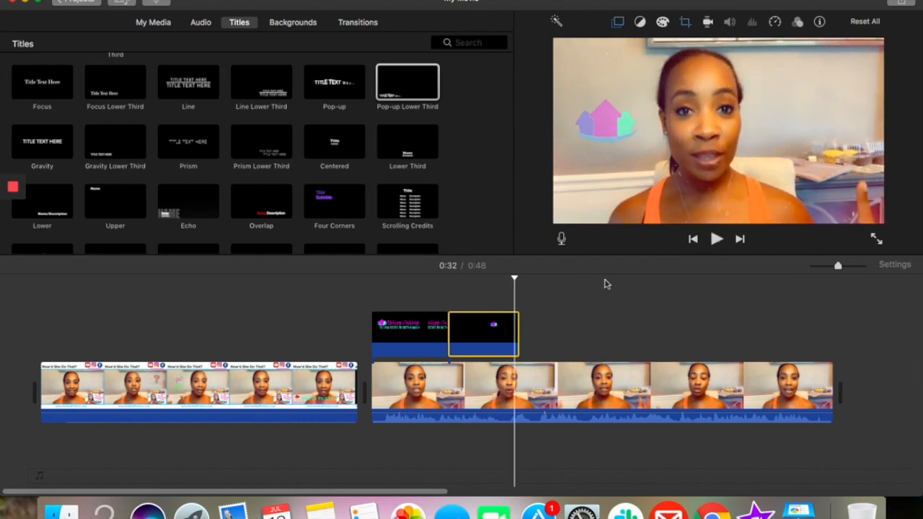
# Trim the end of the house1 overlay slightly further, to a length of 3.5 s, and play it through.
pyautogui.moveTo(519, 338); pyautogui.dragTo(512, 337)
pyautogui.click(468, 334)
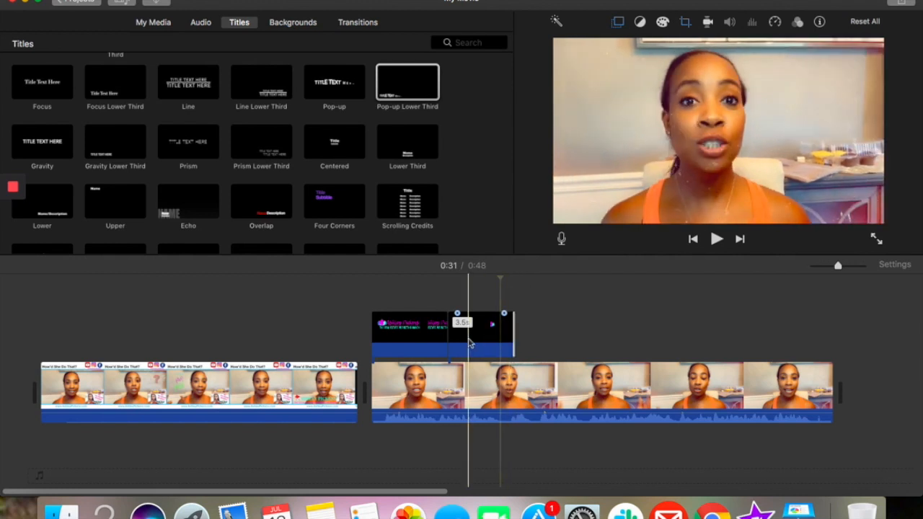
pyautogui.click(717, 240)
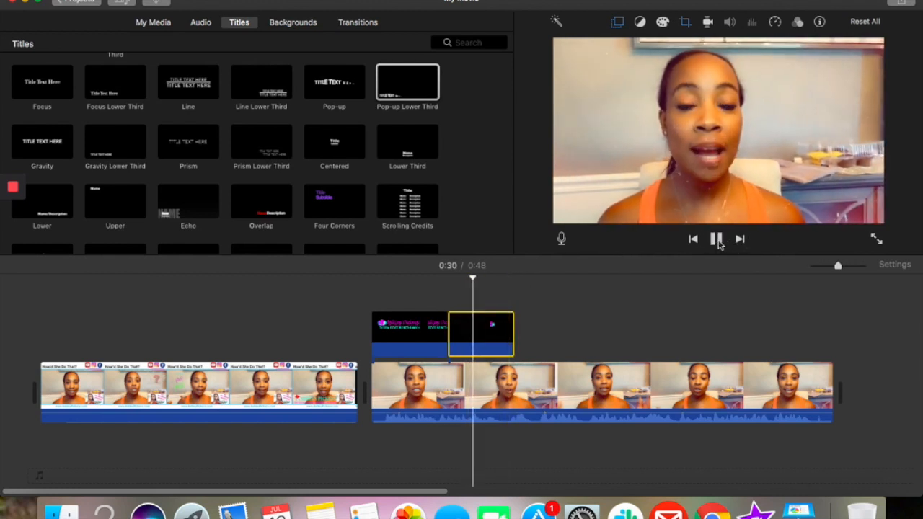
pyautogui.click(717, 240)
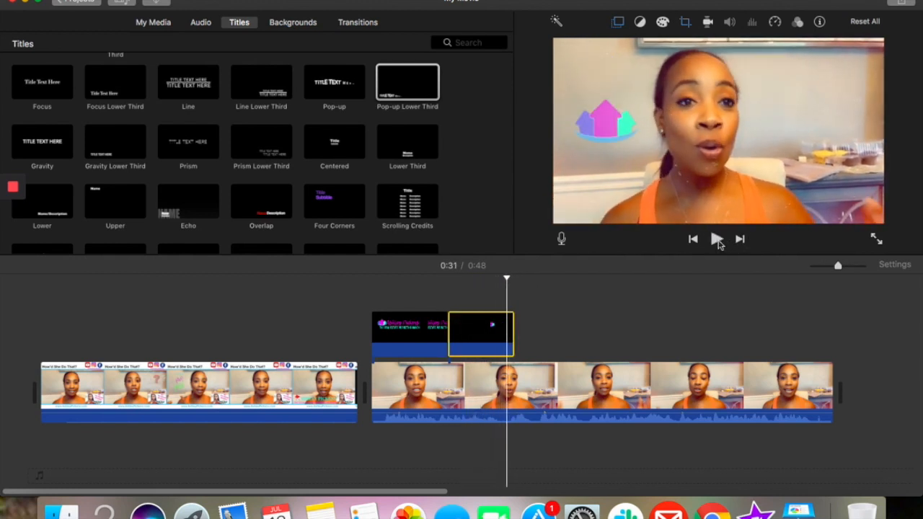
pyautogui.click(717, 240)
pyautogui.click(717, 239)
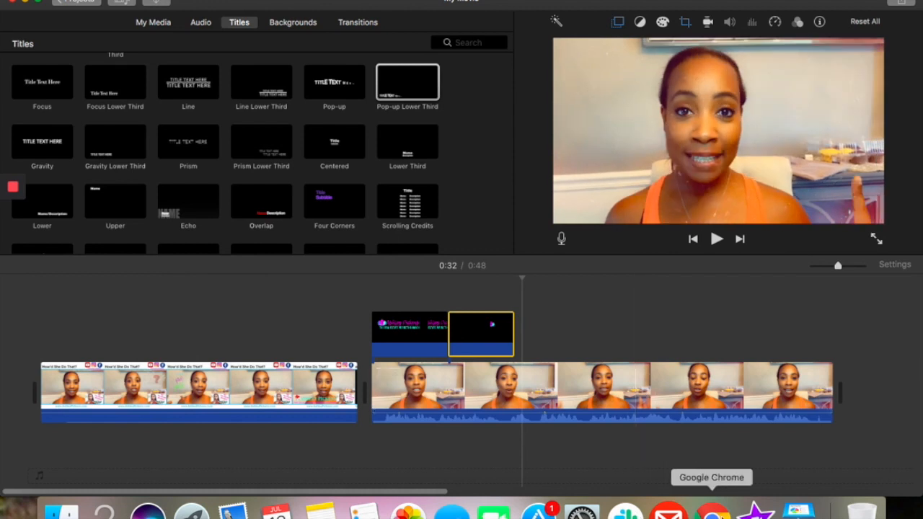
# Switch to Keynote, set the slide background to Color Fill, and delete the house image.
pyautogui.click(799, 511)
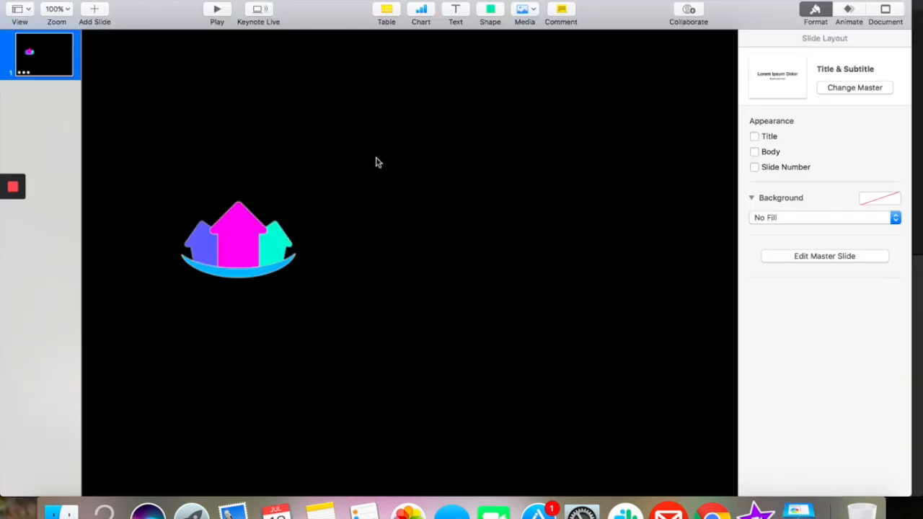
pyautogui.click(760, 221)
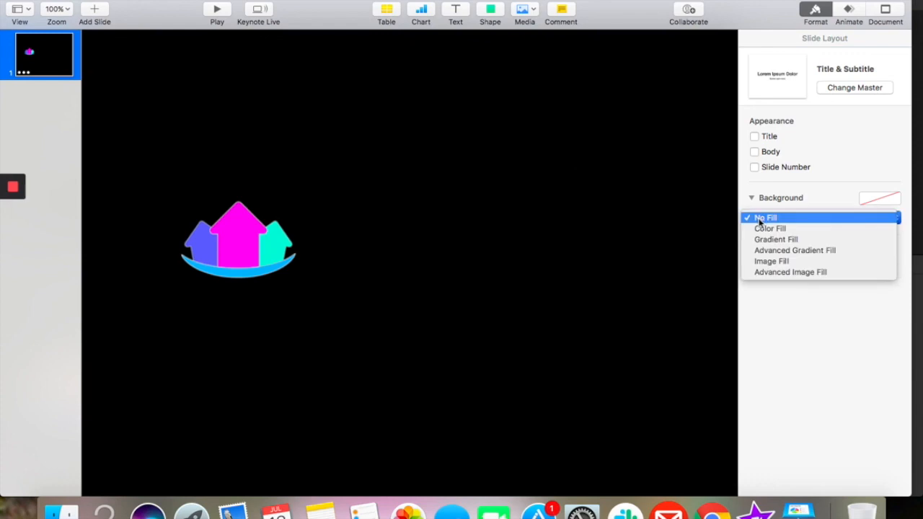
pyautogui.click(761, 229)
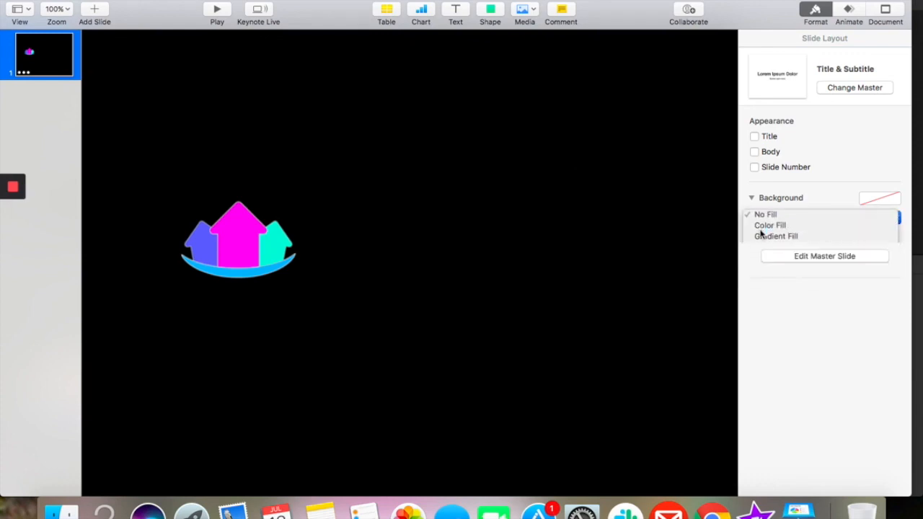
pyautogui.click(207, 274)
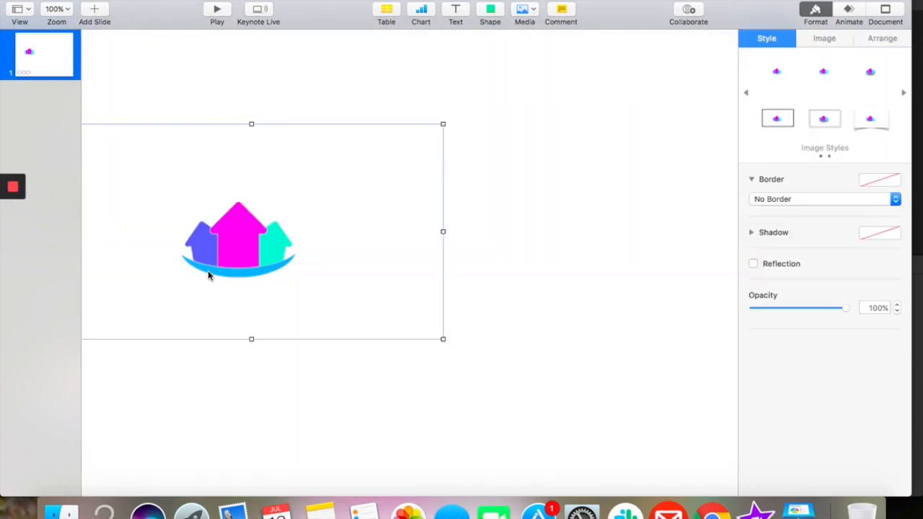
pyautogui.press('Delete')
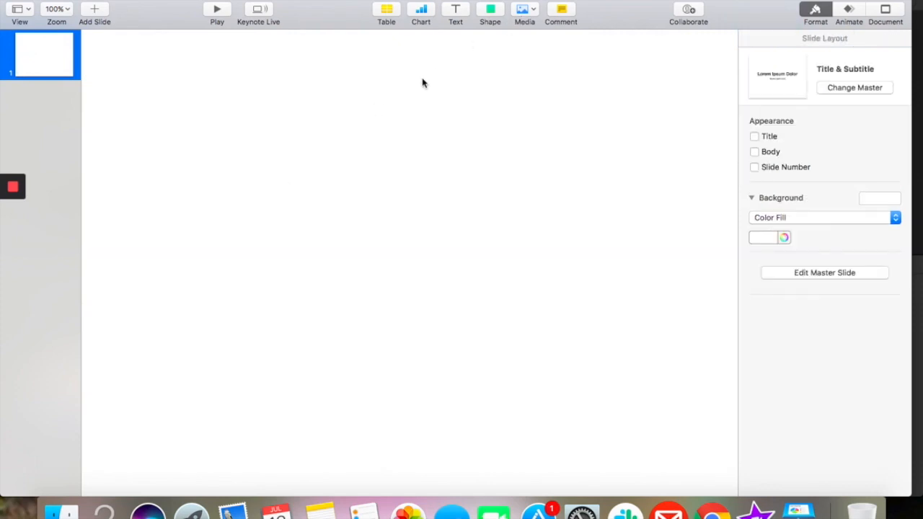
# Add a text box reading "Go Memphis Tigers!" to the empty slide.
pyautogui.click(453, 12)
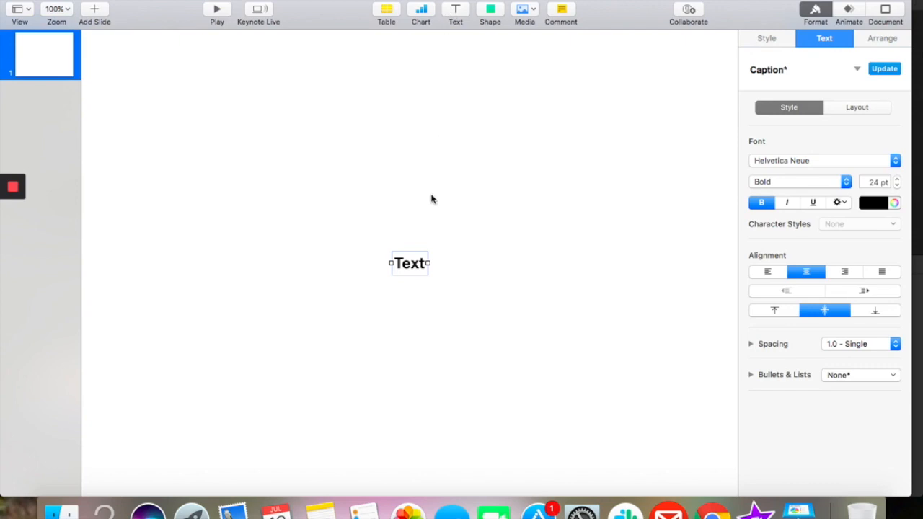
pyautogui.write('Go TIge')
pyautogui.press('BackSpace')
pyautogui.press('BackSpace')
pyautogui.press('BackSpace')
pyautogui.write('igers!!')
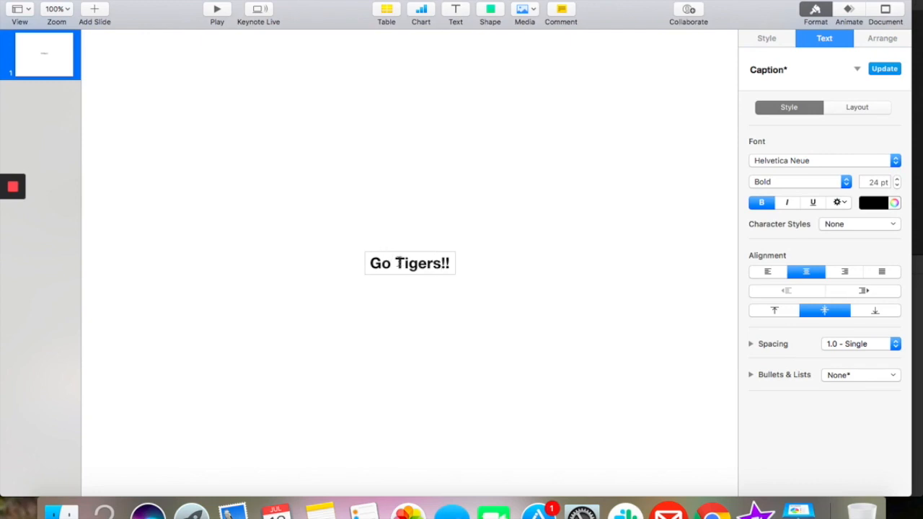
pyautogui.write('Memphis')
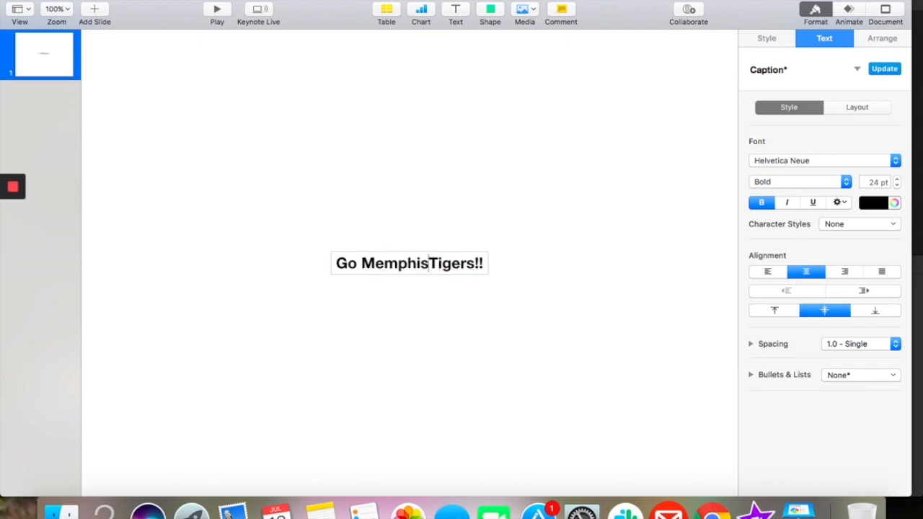
pyautogui.click(486, 263)
pyautogui.press('BackSpace')
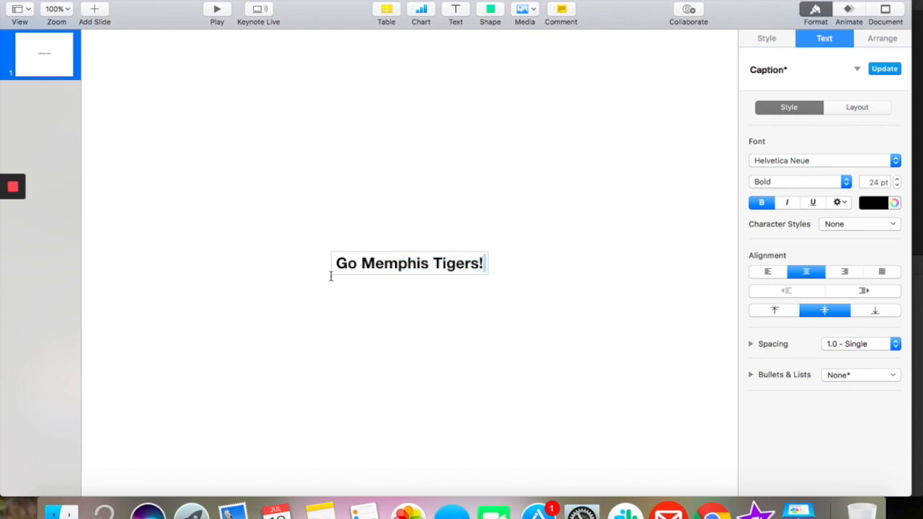
# Recolor the whole "Go Memphis Tigers!" text to a deep violet-blue from the color wheel.
pyautogui.press('super+a')
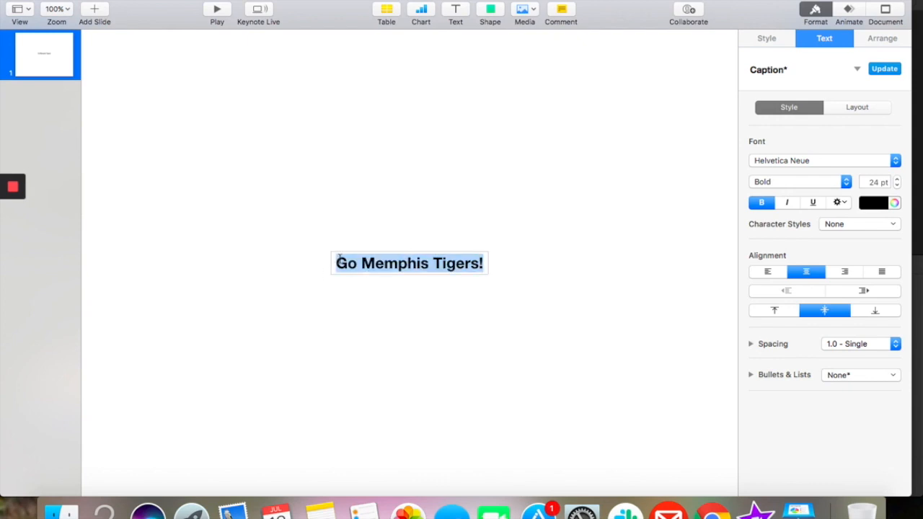
pyautogui.click(873, 203)
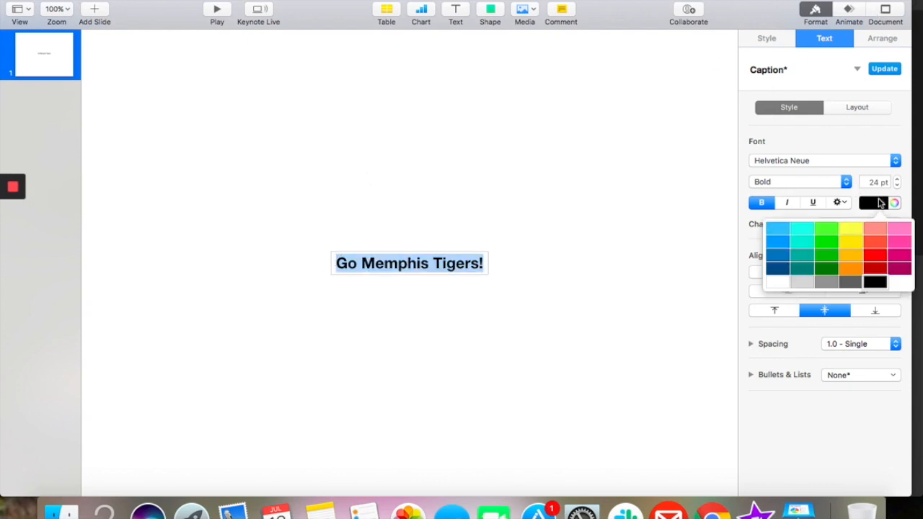
pyautogui.click(779, 257)
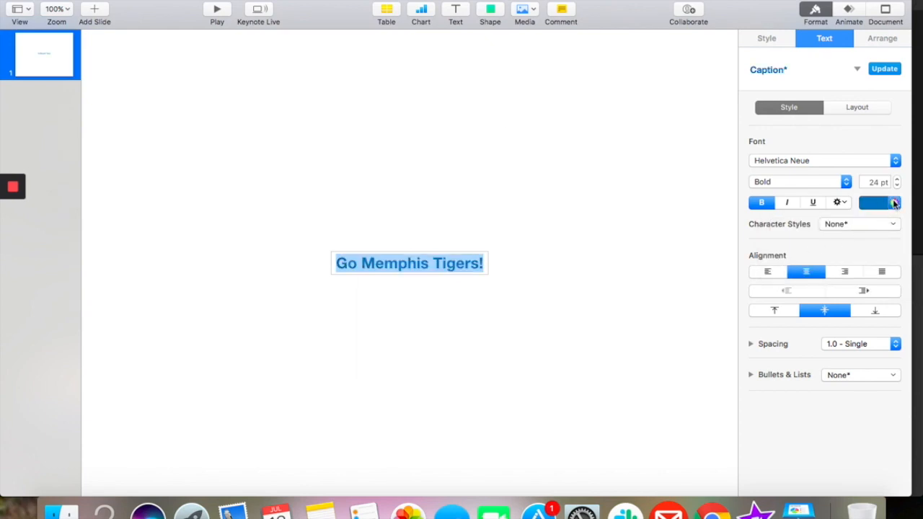
pyautogui.click(894, 203)
pyautogui.click(413, 270)
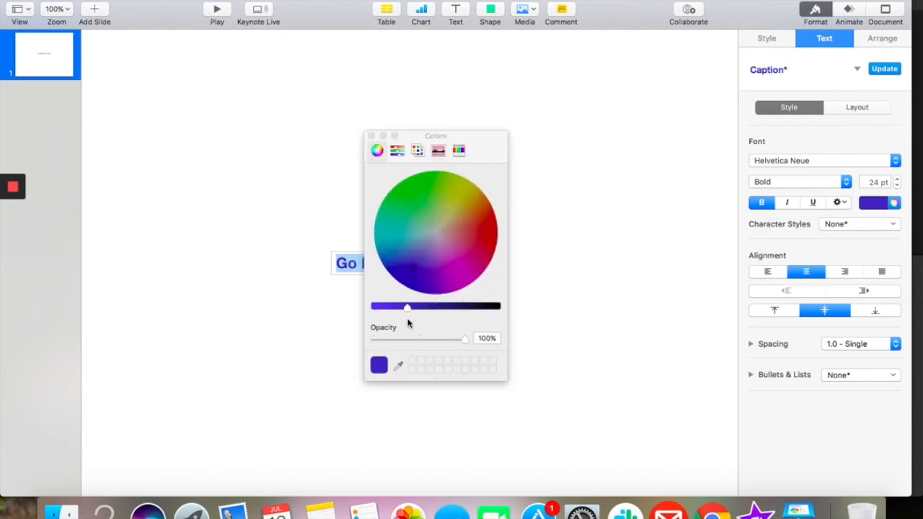
pyautogui.click(413, 278)
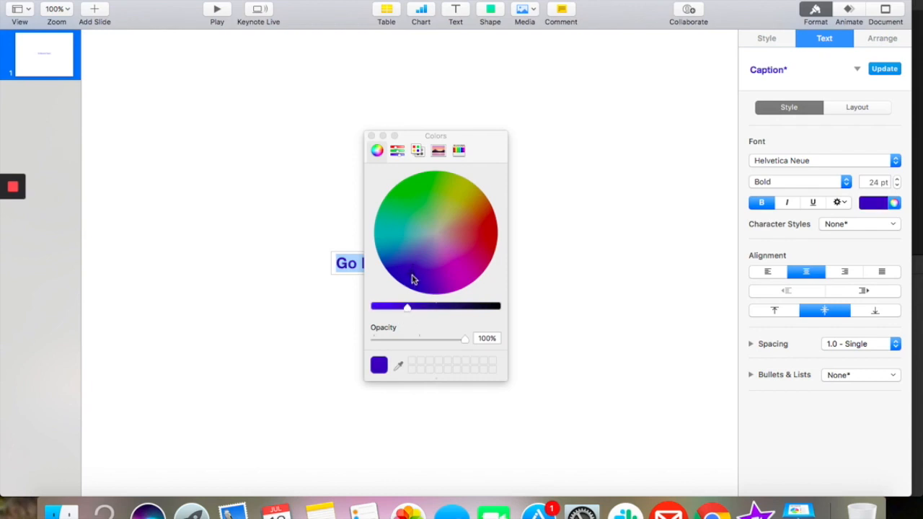
# Close the color picker and move the "Go Memphis Tigers!" text to the right half of the slide, slightly below the middle.
pyautogui.click(291, 332)
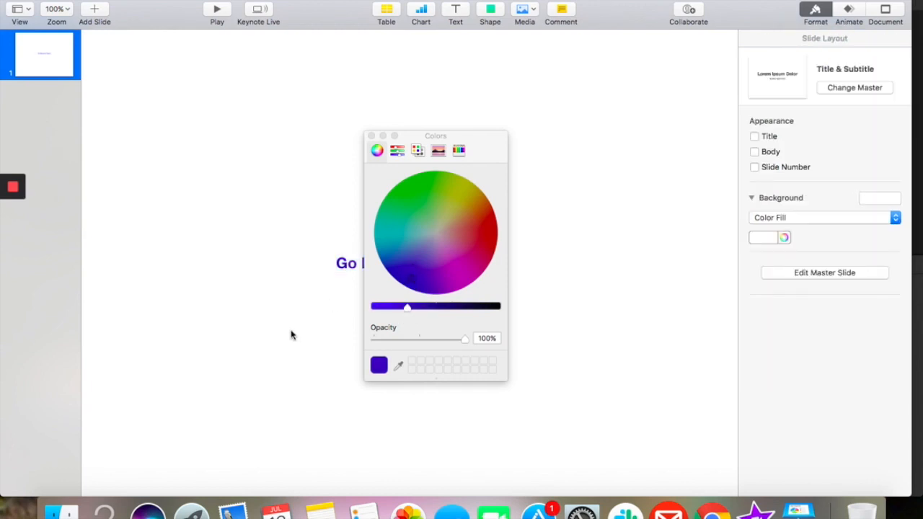
pyautogui.click(373, 135)
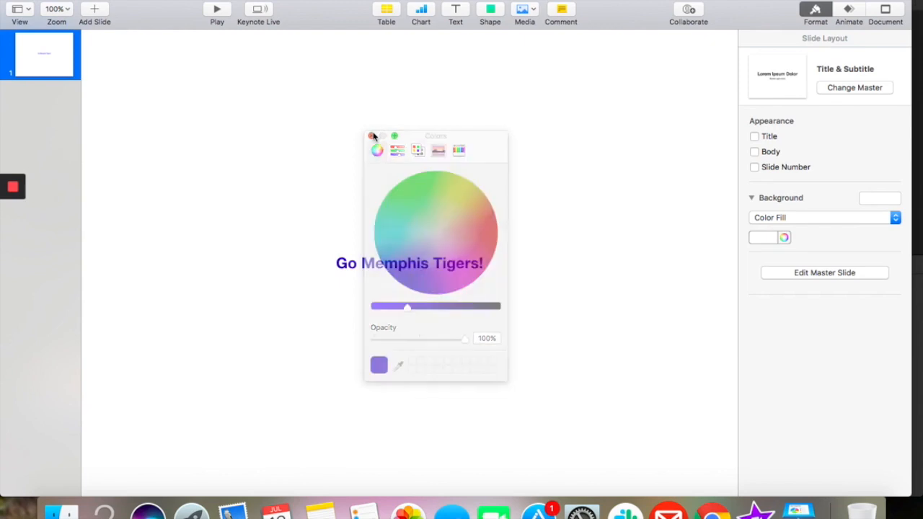
pyautogui.moveTo(388, 266); pyautogui.dragTo(534, 284)
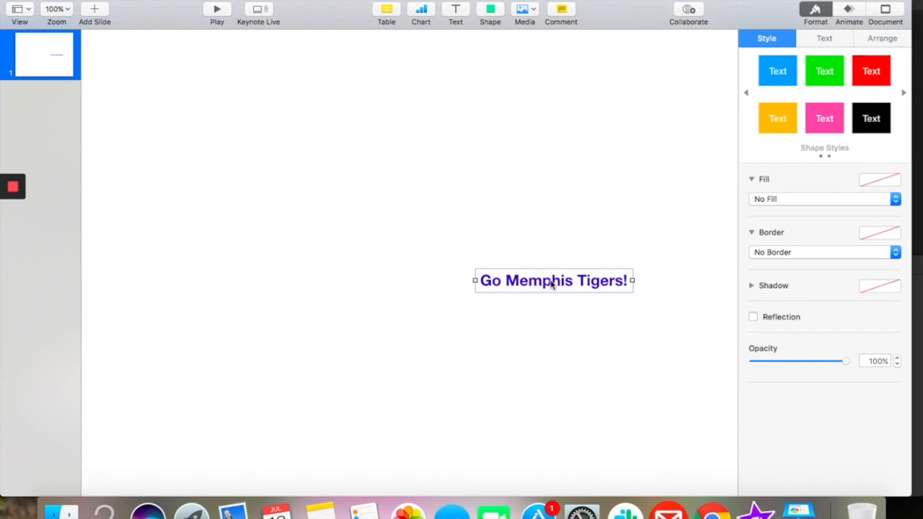
pyautogui.click(590, 278)
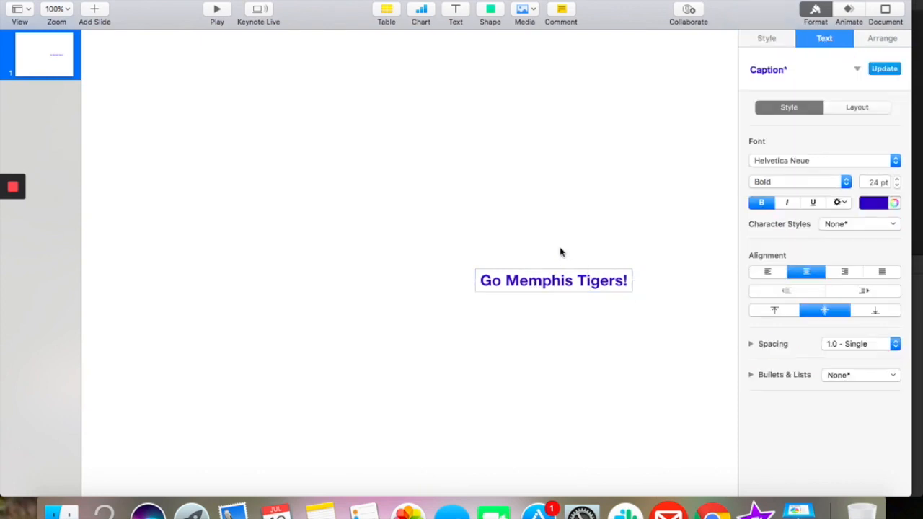
pyautogui.click(554, 214)
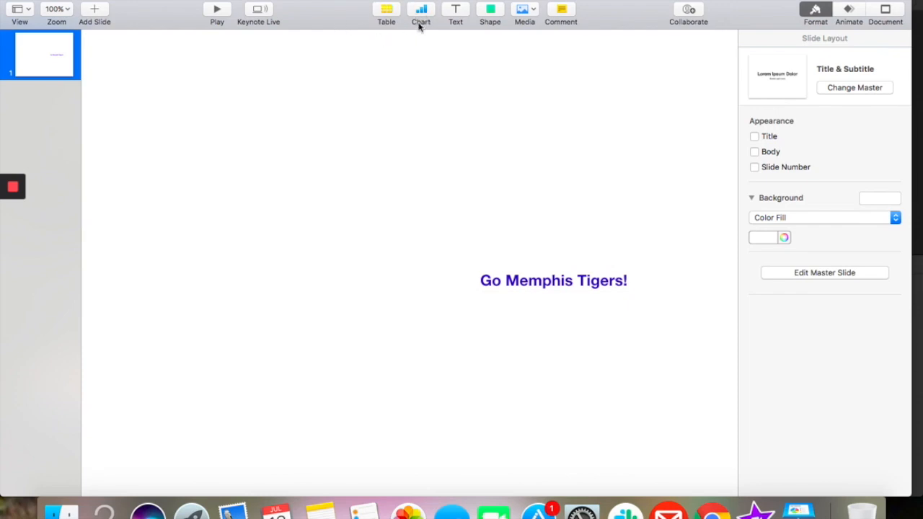
# Insert the basketball shape from the Activities category and place it centered just above the "Go Memphis Tigers!" text.
pyautogui.click(493, 12)
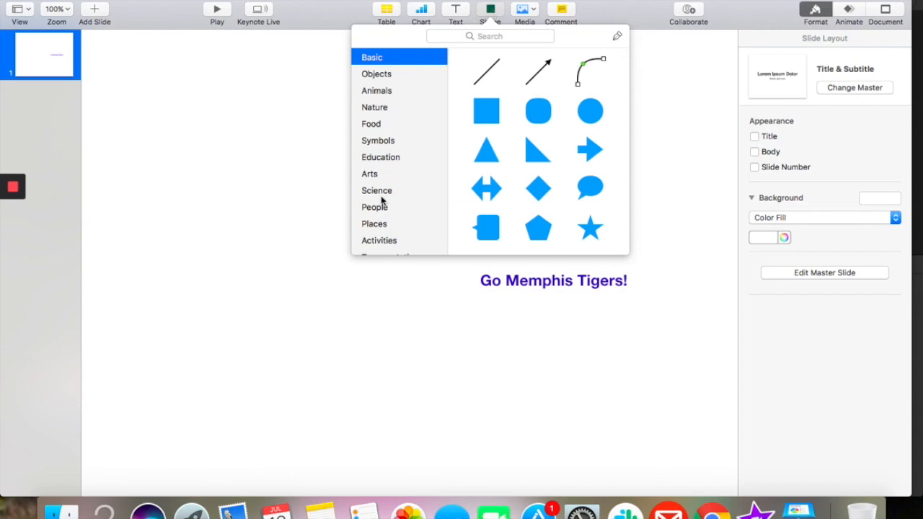
pyautogui.scroll(-3, 382, 201)
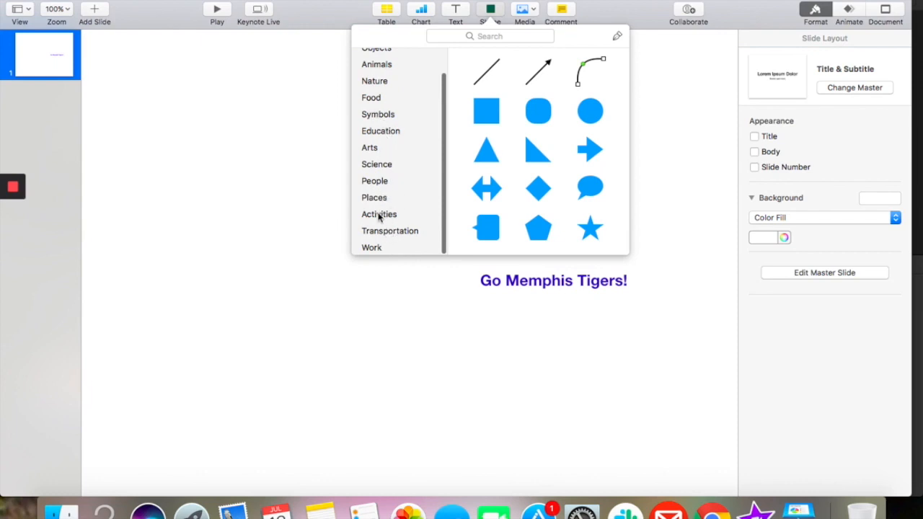
pyautogui.click(381, 216)
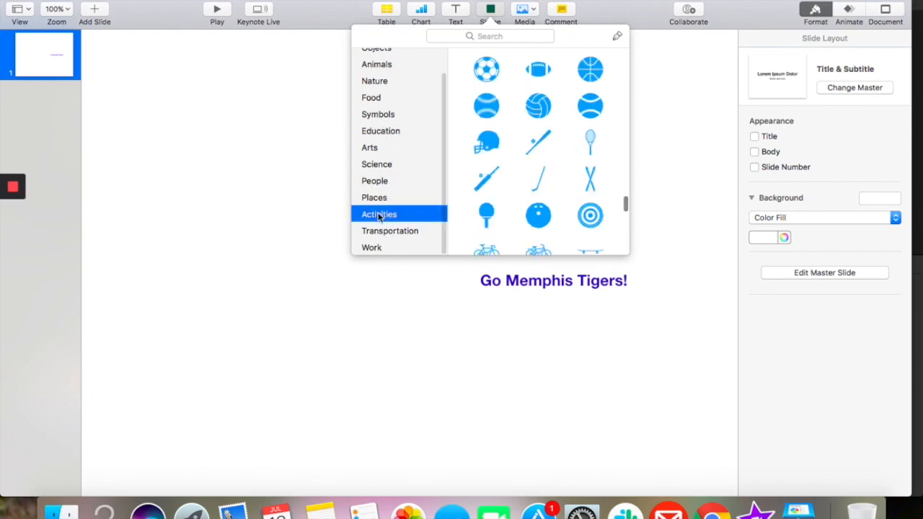
pyautogui.click(590, 73)
pyautogui.moveTo(403, 272); pyautogui.dragTo(538, 233)
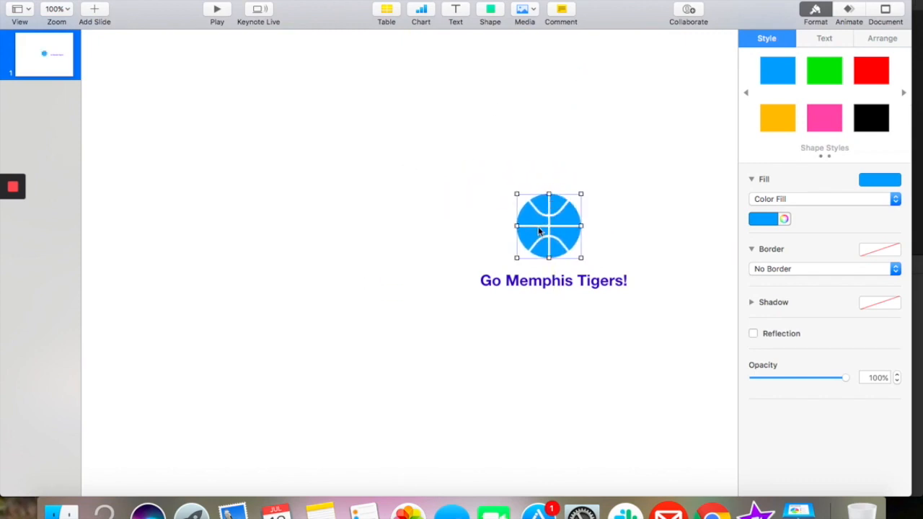
# Recolor the basketball's fill to orange from the color wheel and close the color picker.
pyautogui.click(784, 219)
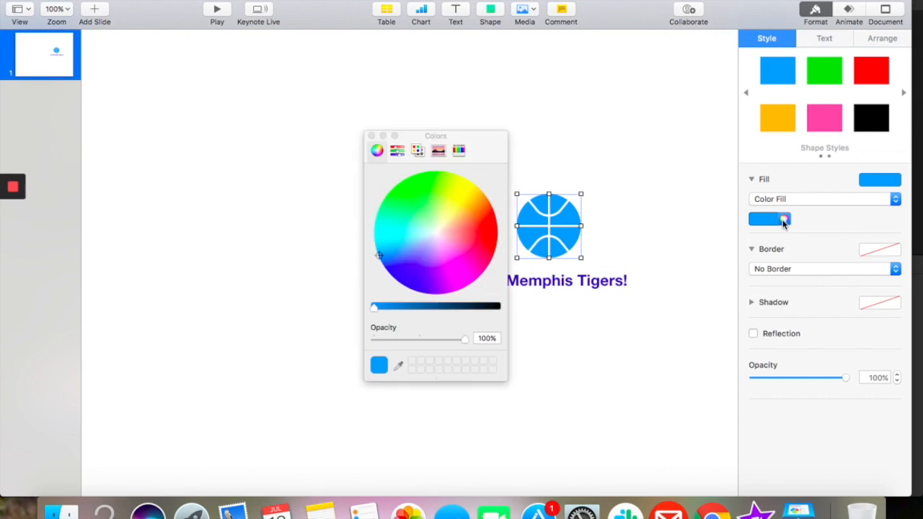
pyautogui.moveTo(383, 261); pyautogui.dragTo(476, 220)
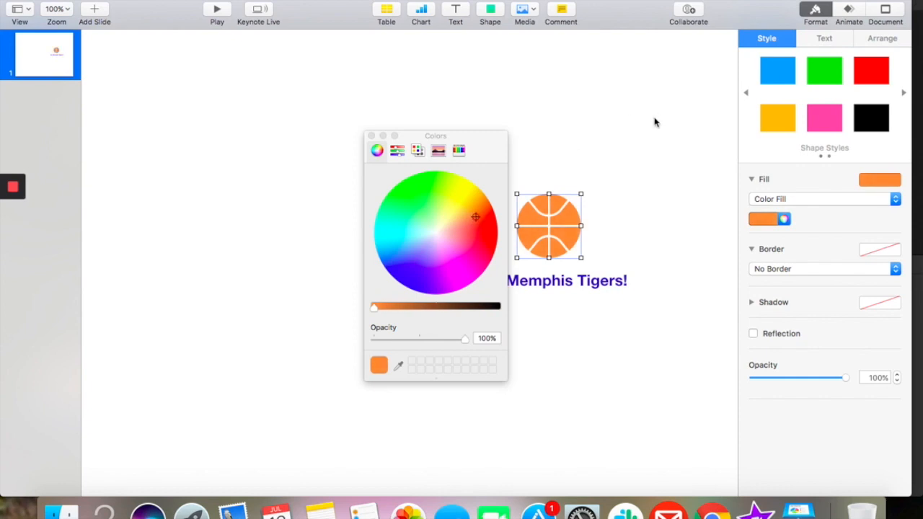
pyautogui.click(612, 148)
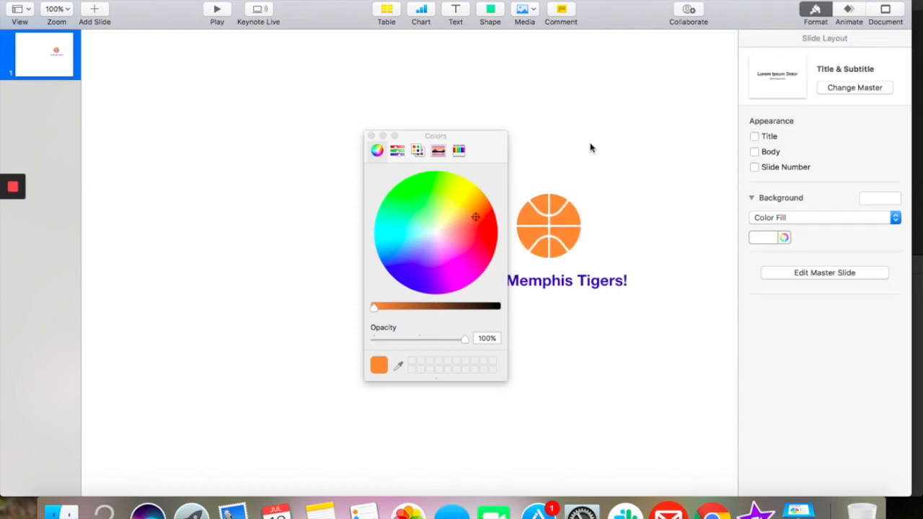
pyautogui.click(372, 136)
# Set the "Go Memphis Tigers!" text size to 27 pt and nudge the basketball down closer to the text.
pyautogui.click(547, 224)
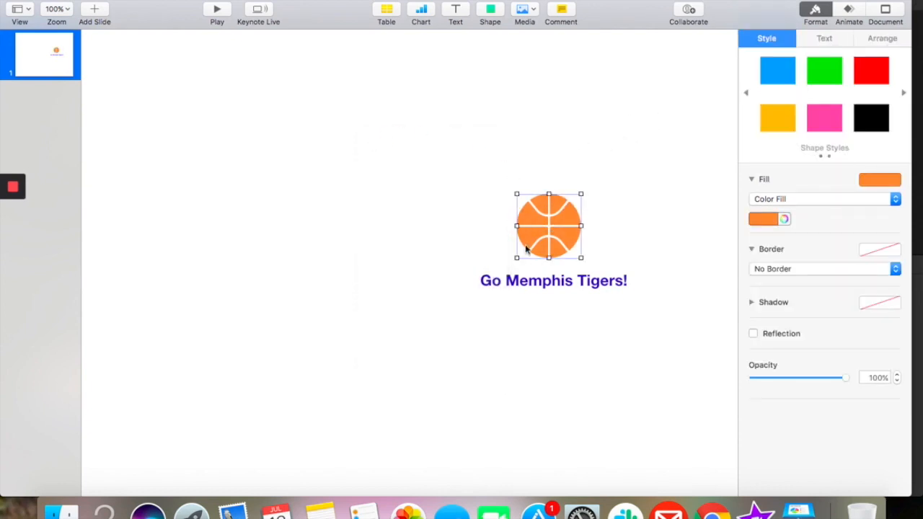
pyautogui.click(515, 283)
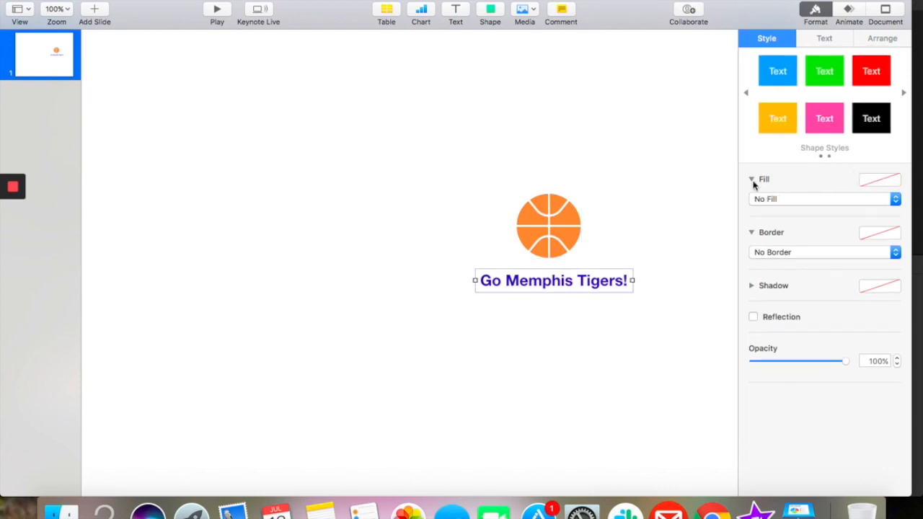
pyautogui.click(821, 40)
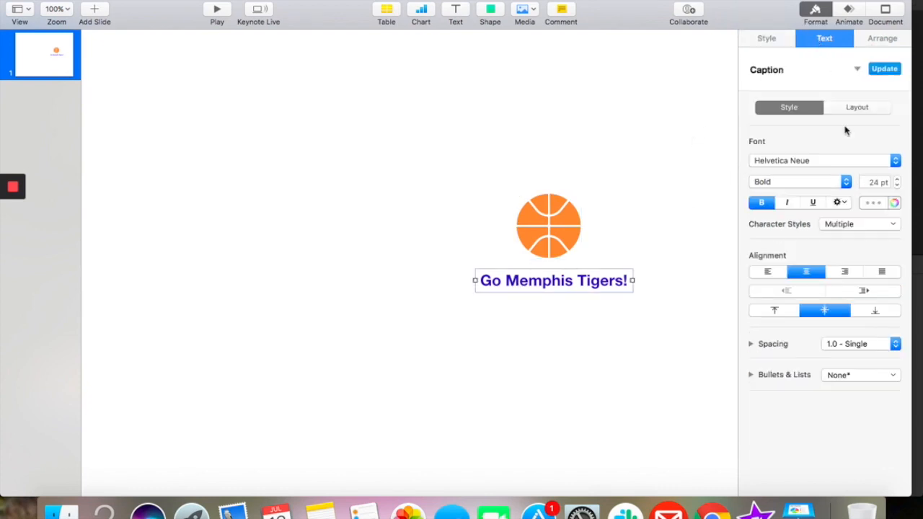
pyautogui.click(897, 180)
pyautogui.click(897, 179)
pyautogui.click(897, 179)
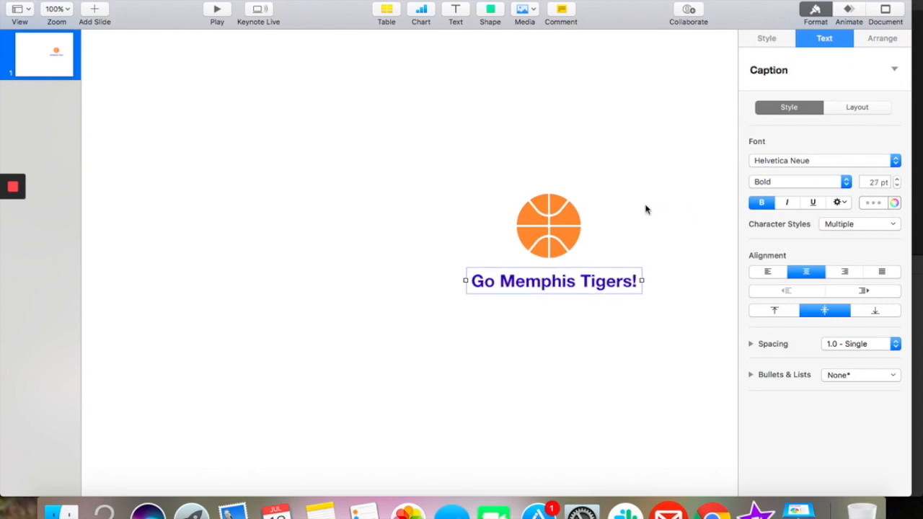
pyautogui.click(610, 226)
pyautogui.moveTo(559, 228); pyautogui.dragTo(560, 239)
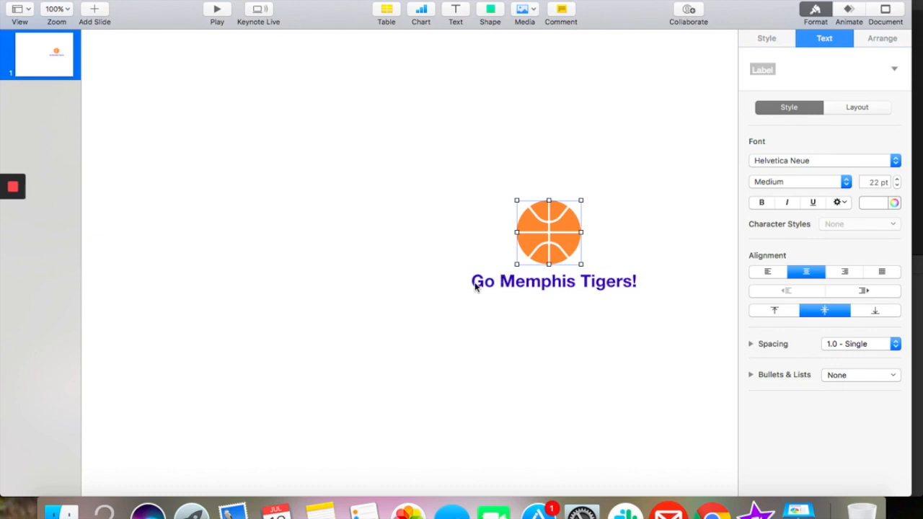
# Add a Move In build-in effect to the "Go Memphis Tigers!" text.
pyautogui.click(548, 288)
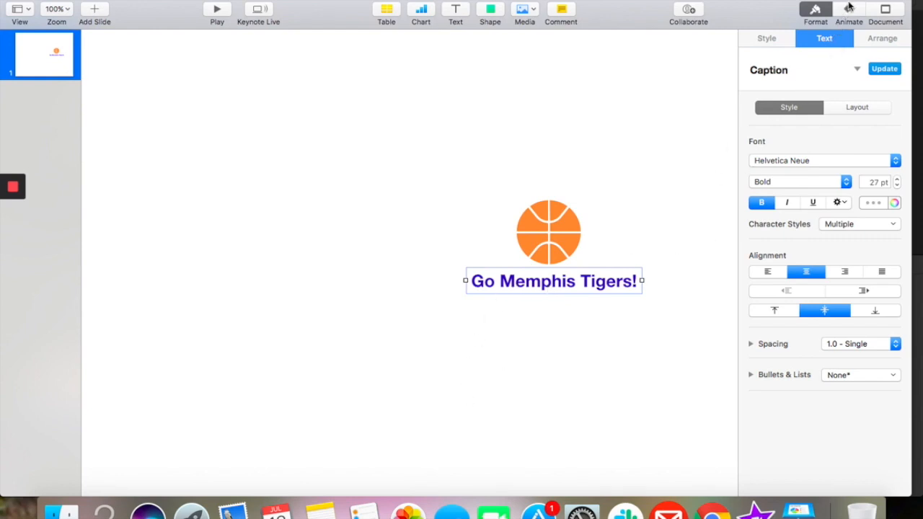
pyautogui.click(849, 9)
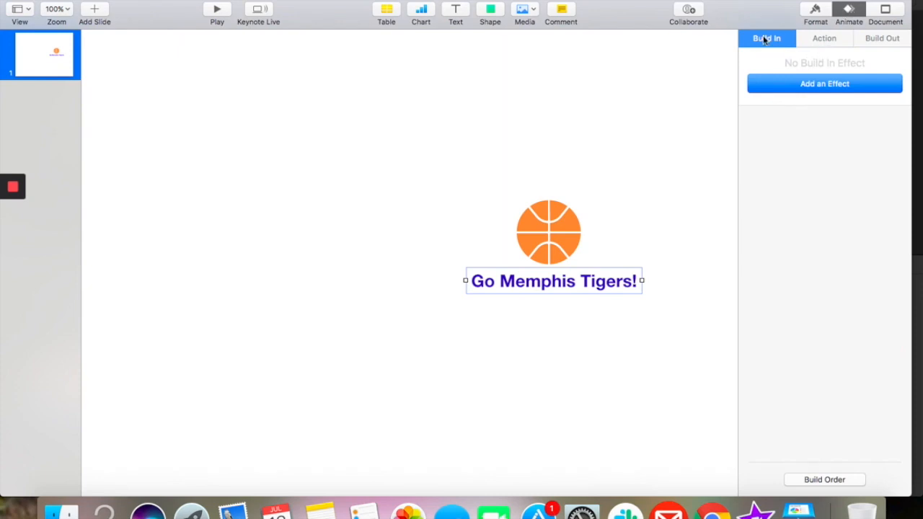
pyautogui.click(803, 87)
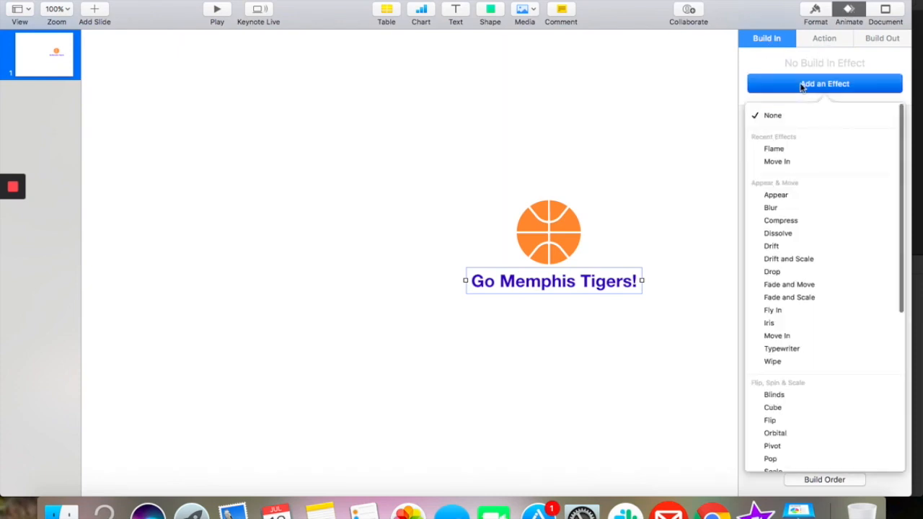
pyautogui.click(770, 162)
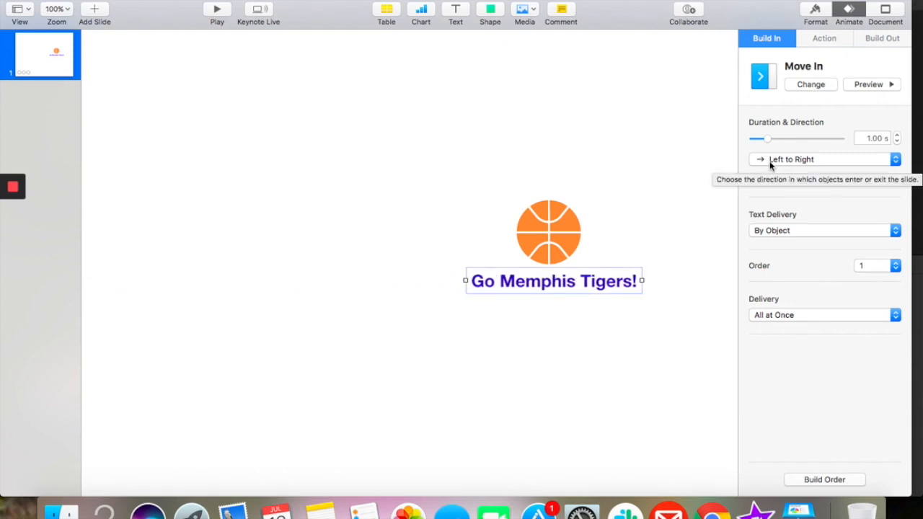
# Add a Drop build-in effect to the basketball with a duration of 2.50 s, and preview it.
pyautogui.click(557, 237)
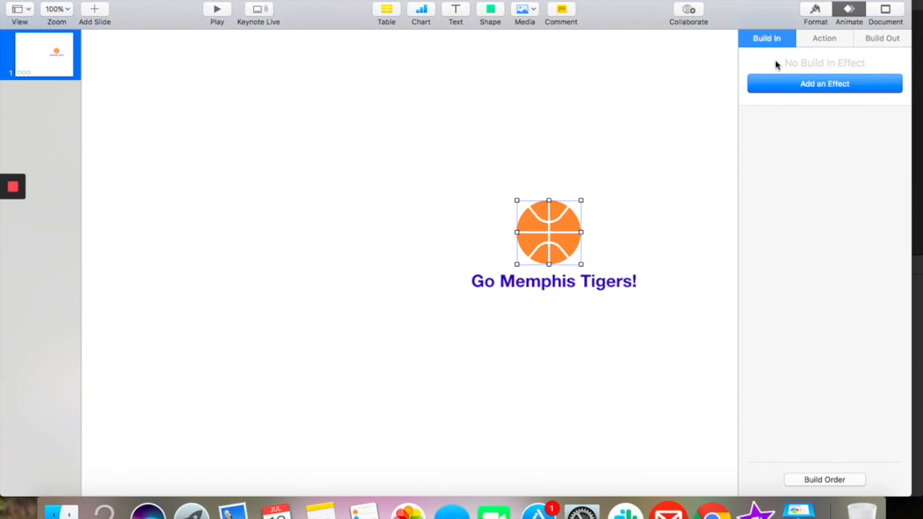
pyautogui.click(770, 87)
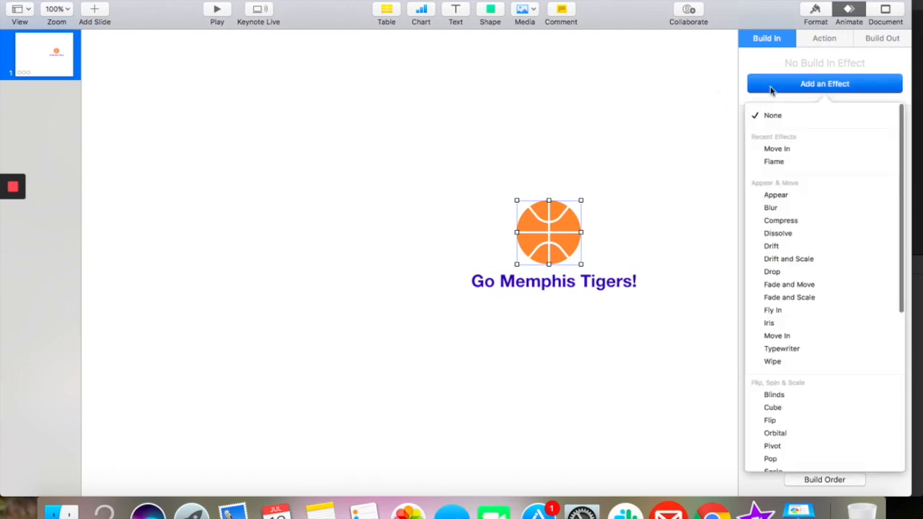
pyautogui.click(771, 272)
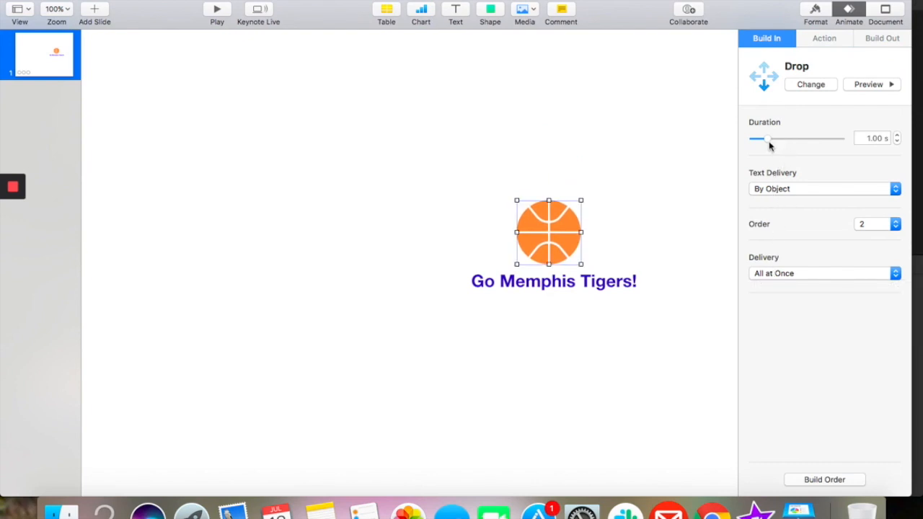
pyautogui.moveTo(767, 142); pyautogui.dragTo(780, 140)
pyautogui.click(857, 88)
pyautogui.click(867, 86)
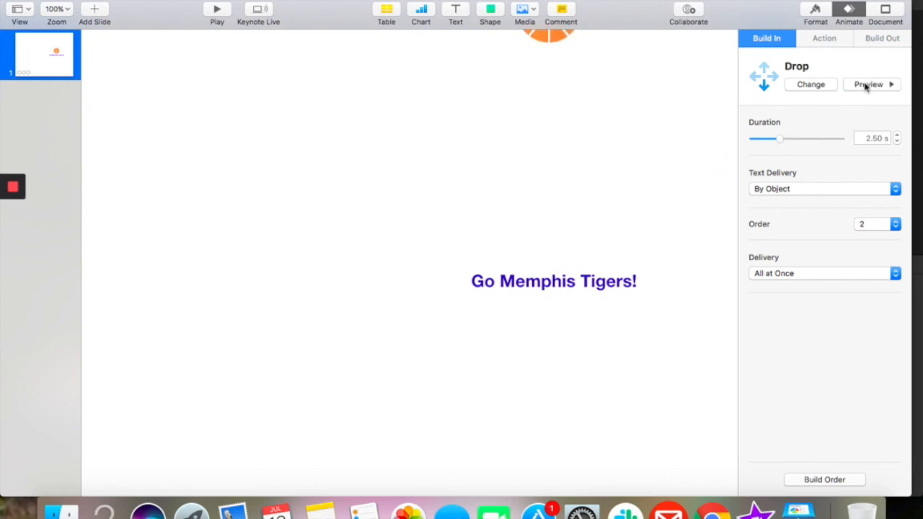
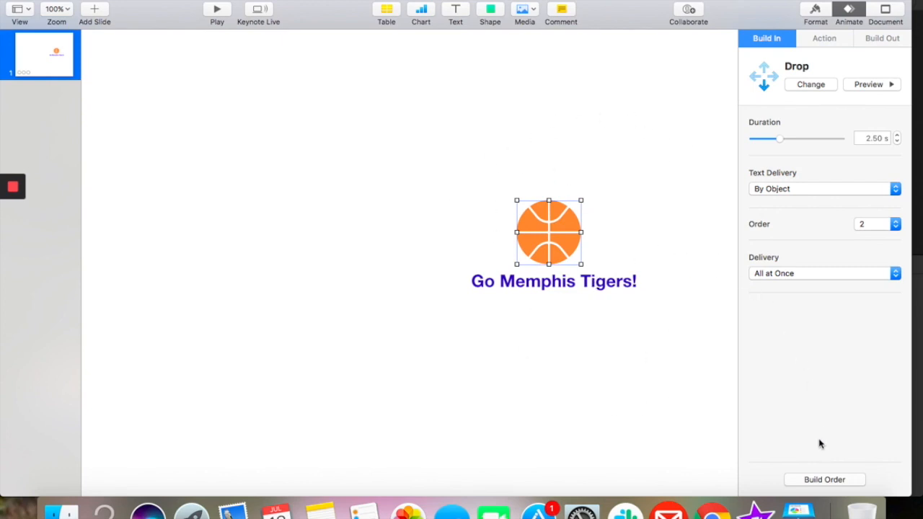
# Set the Basketball build in the build order to start After Build 1, preview the sequence, and close the build order.
pyautogui.click(822, 480)
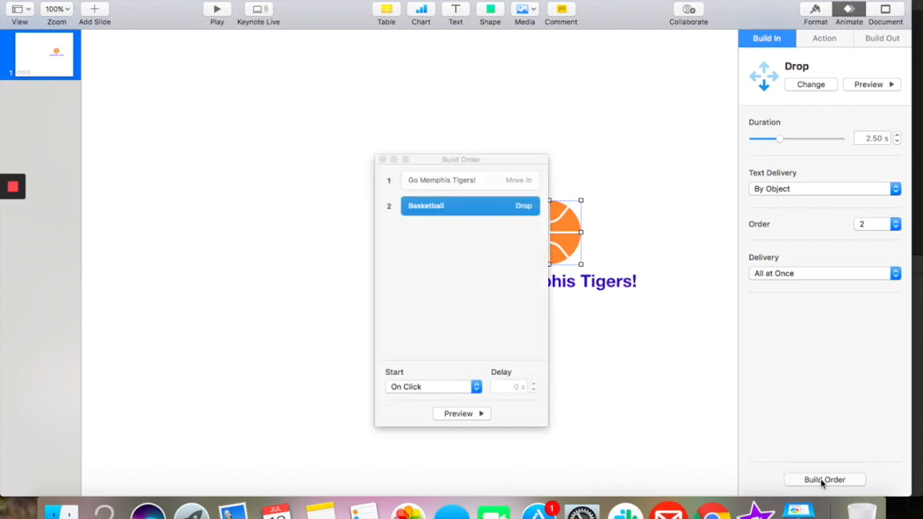
pyautogui.click(446, 181)
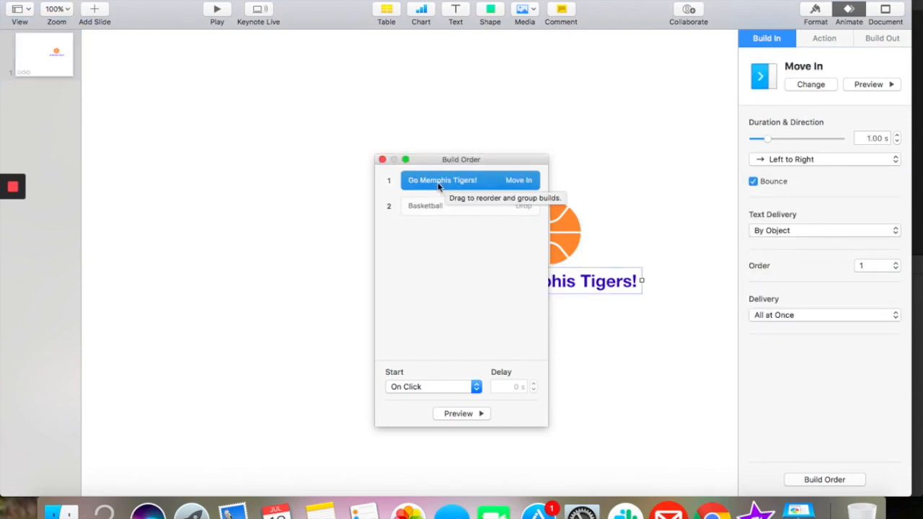
pyautogui.click(415, 210)
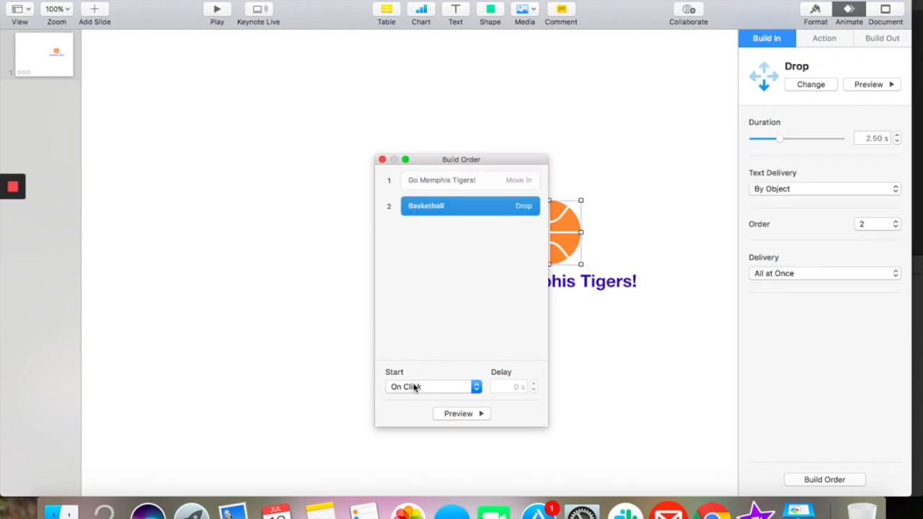
pyautogui.click(476, 387)
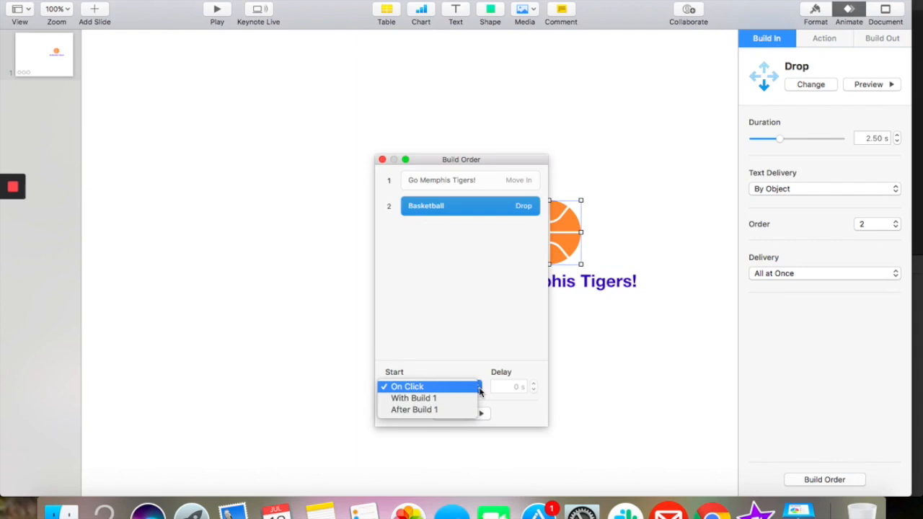
pyautogui.click(445, 415)
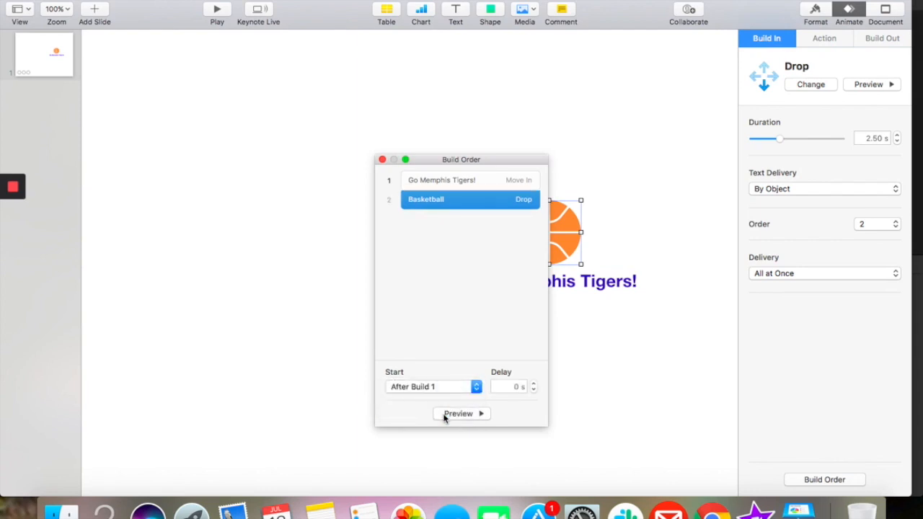
pyautogui.moveTo(498, 163); pyautogui.dragTo(272, 127)
pyautogui.click(238, 376)
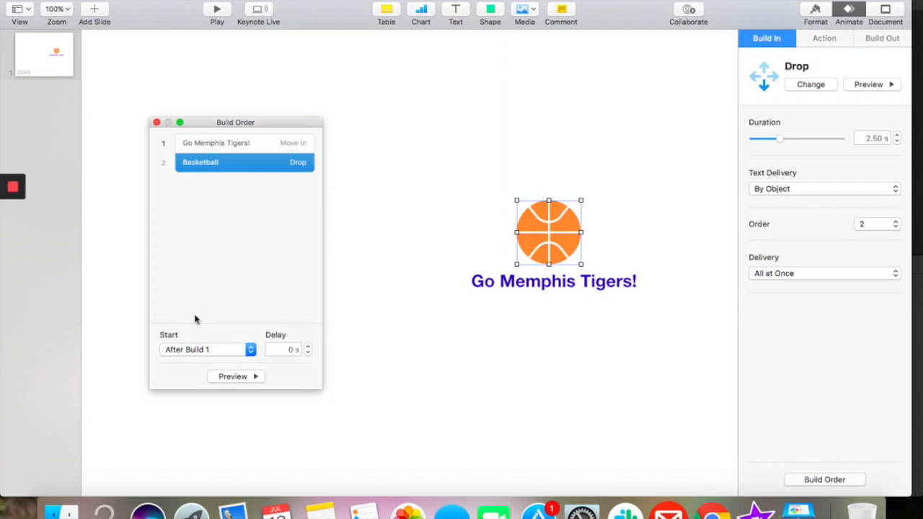
pyautogui.click(157, 124)
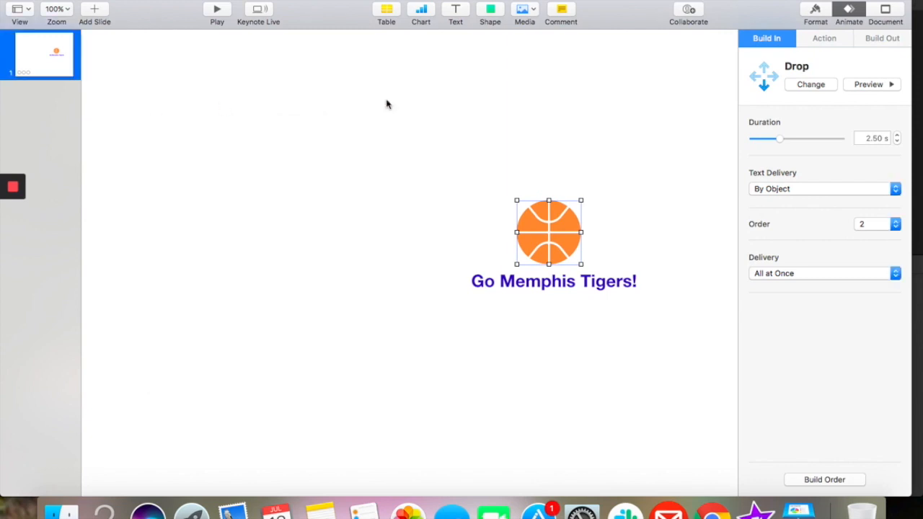
# Set the slide background to No Fill.
pyautogui.click(474, 196)
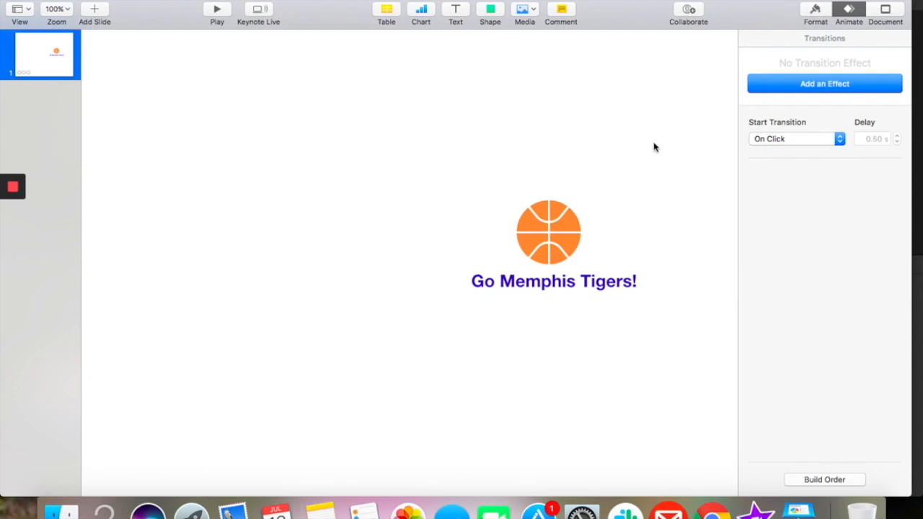
pyautogui.click(816, 10)
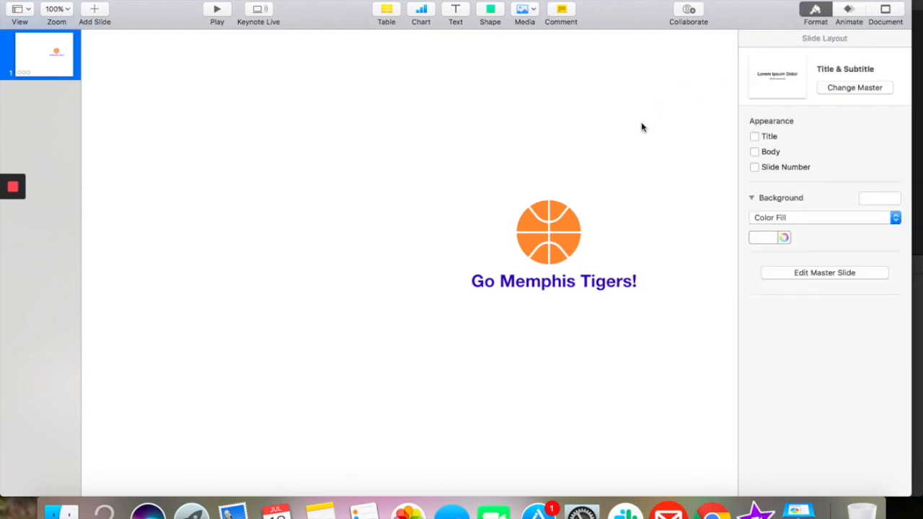
pyautogui.click(757, 220)
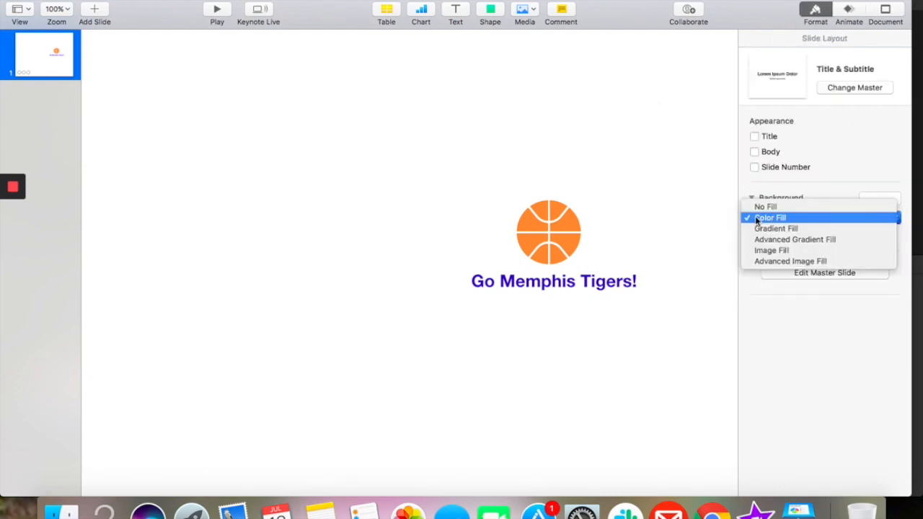
pyautogui.click(755, 207)
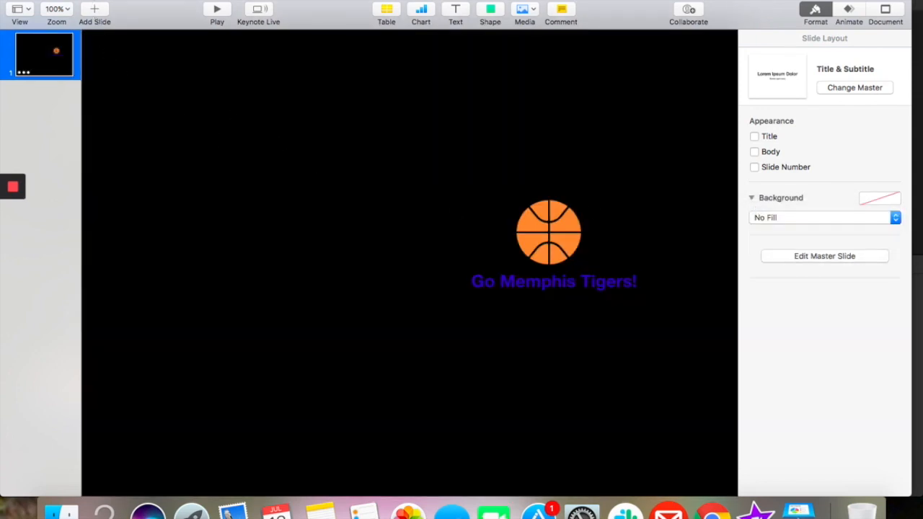
# Set up a self-playing movie export with a custom 1024 x 768 resolution and Apple ProRes 4444 compression.
pyautogui.click(97, 0)
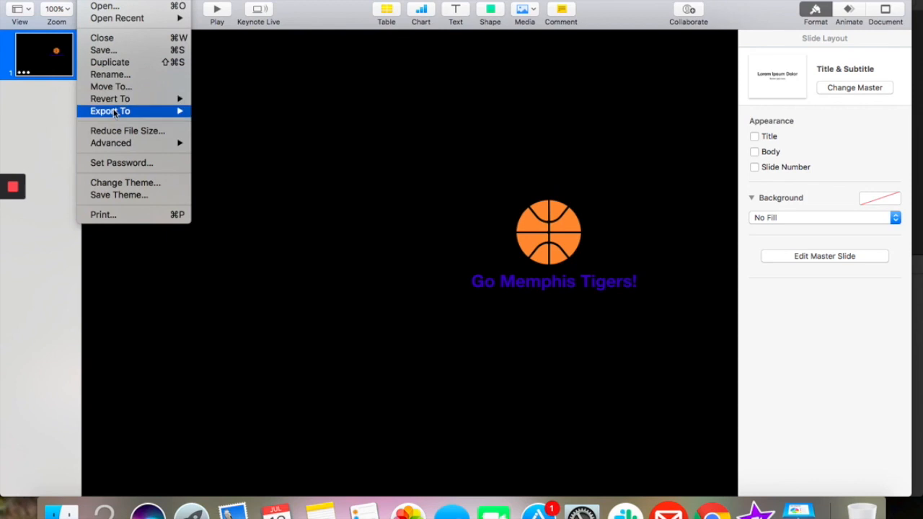
pyautogui.moveTo(114, 112)
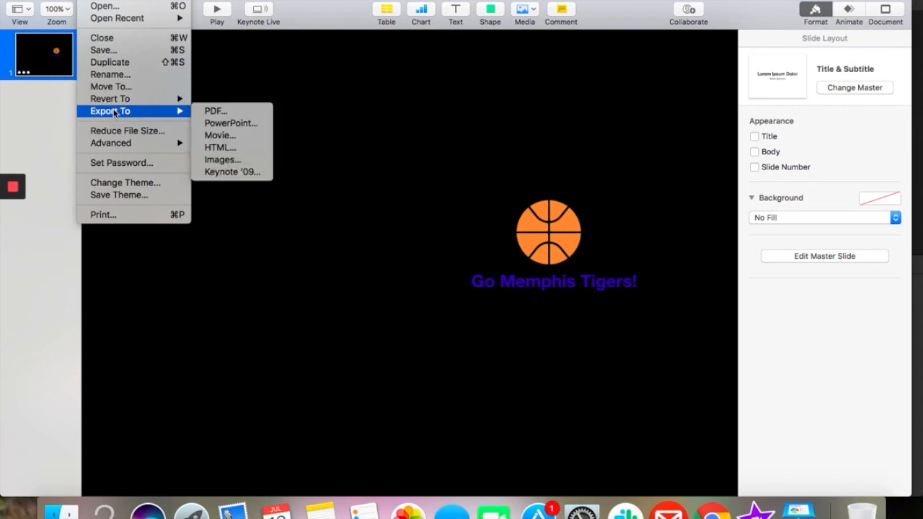
pyautogui.click(219, 136)
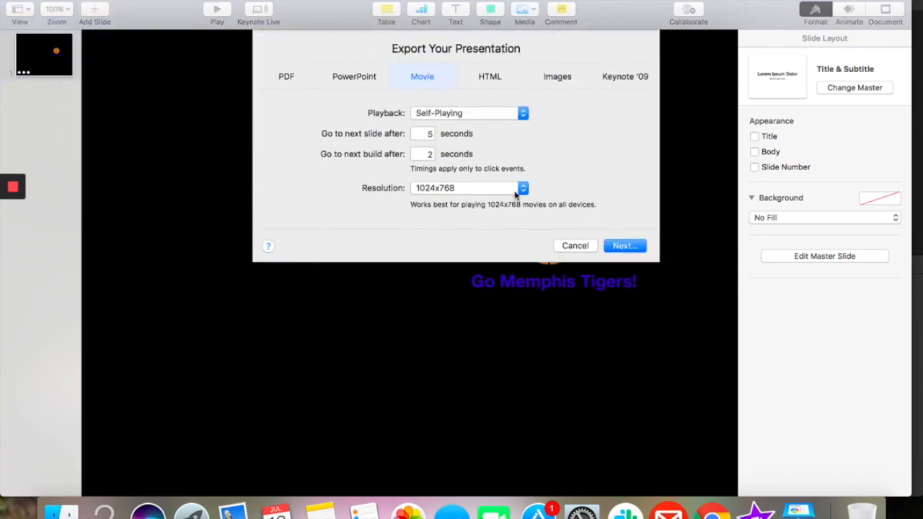
pyautogui.click(523, 189)
pyautogui.click(501, 223)
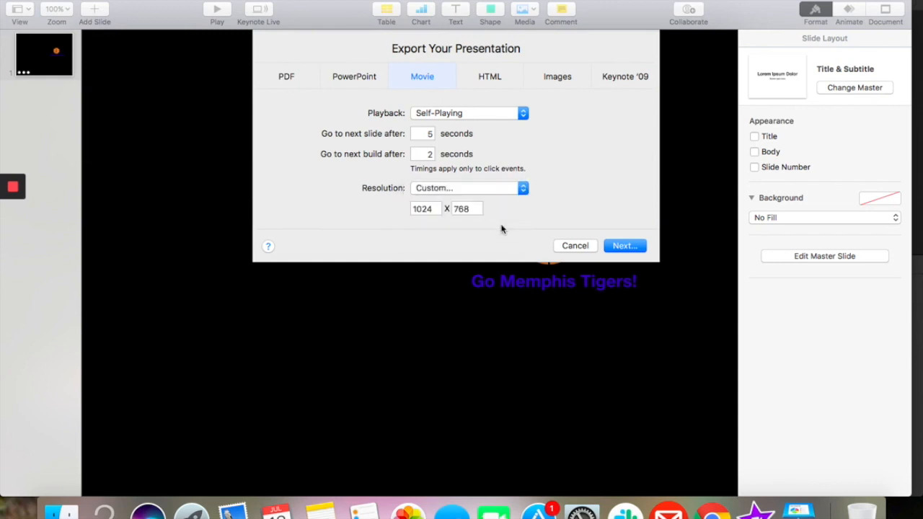
pyautogui.click(416, 258)
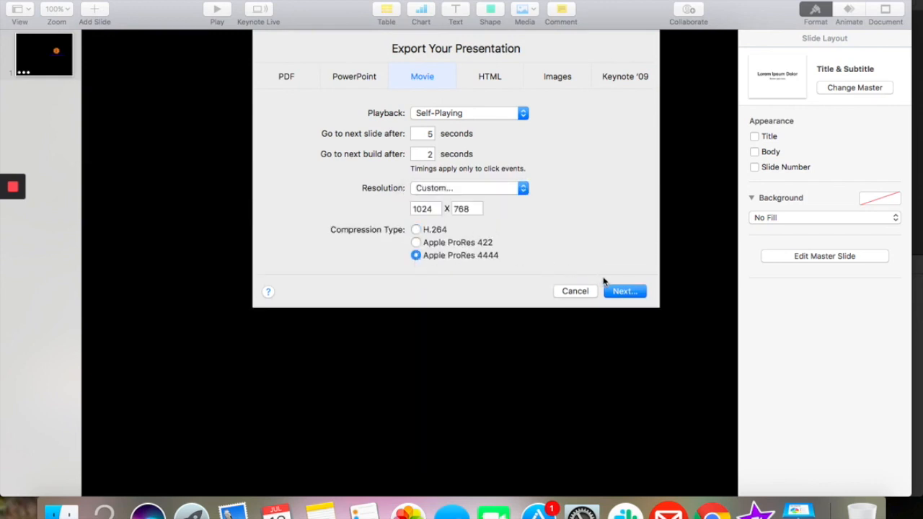
# Export the movie to the Desktop under the name basketball.
pyautogui.click(624, 295)
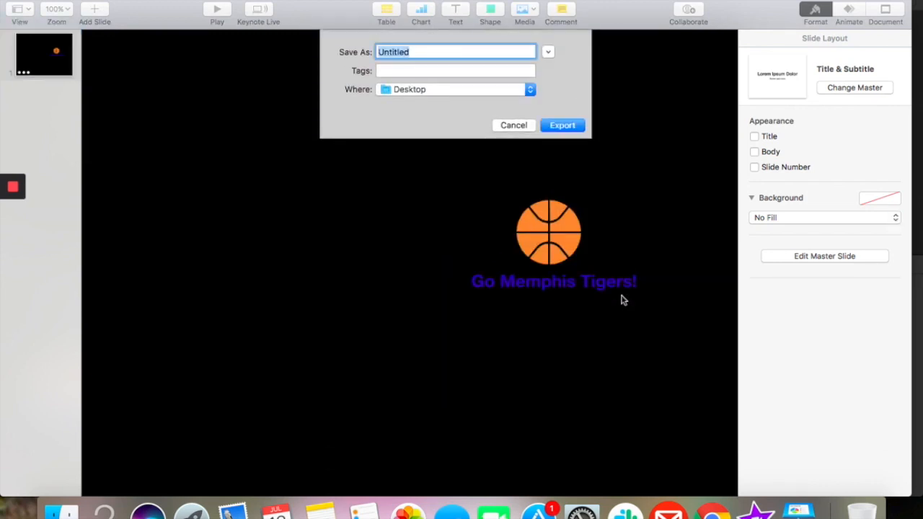
pyautogui.write('b')
pyautogui.write('asketball')
pyautogui.click(575, 126)
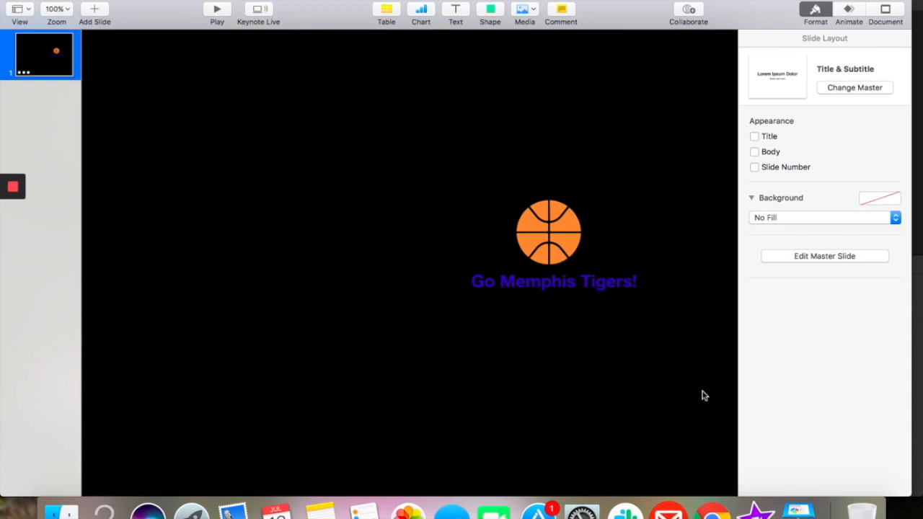
# Switch to iMovie and add the basketball movie from the Desktop folder as an overlay above the second main clip, then close Finder.
pyautogui.click(756, 510)
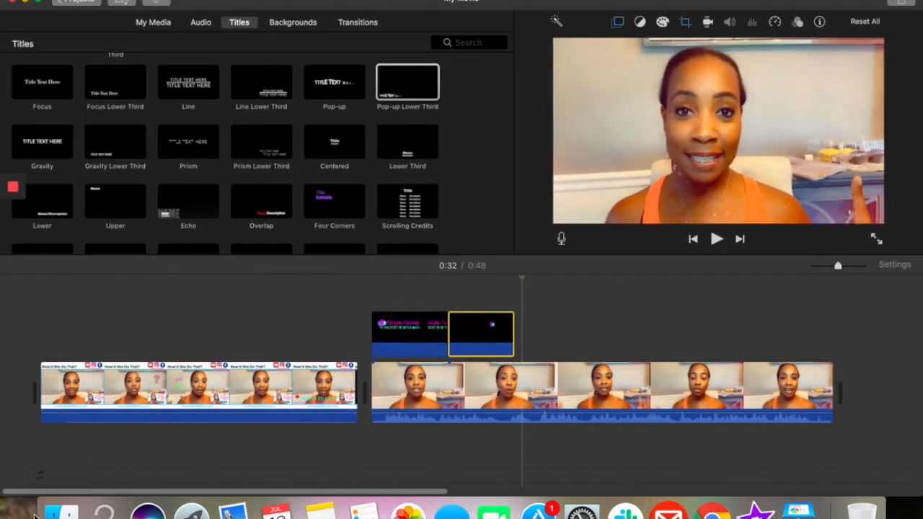
pyautogui.click(61, 513)
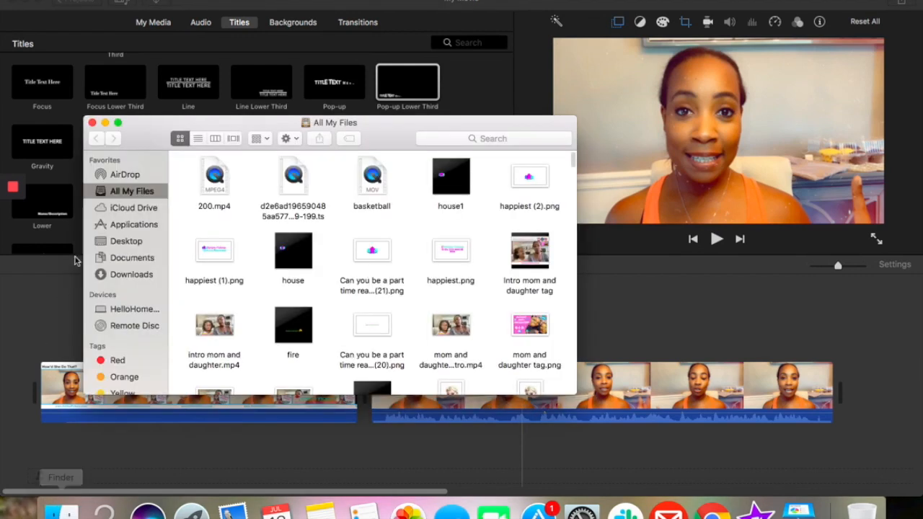
pyautogui.click(127, 241)
pyautogui.moveTo(373, 217); pyautogui.dragTo(396, 247)
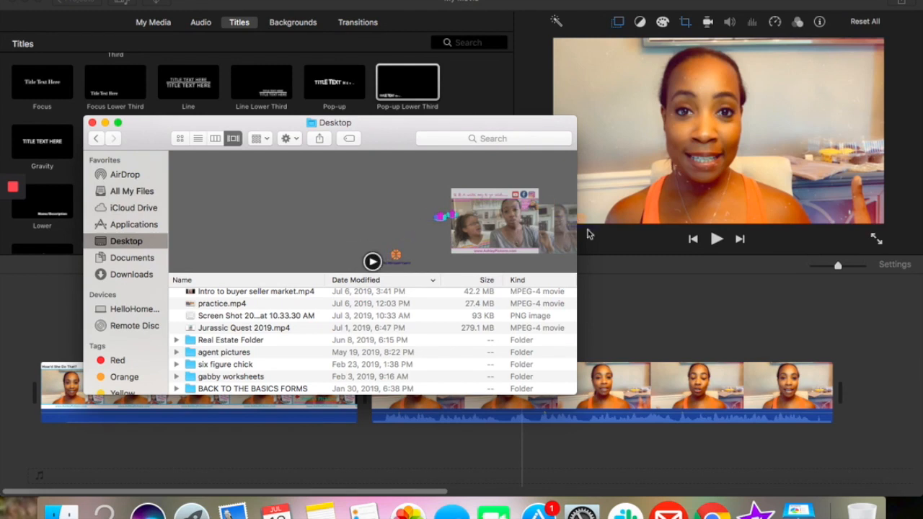
pyautogui.moveTo(588, 234); pyautogui.dragTo(622, 310)
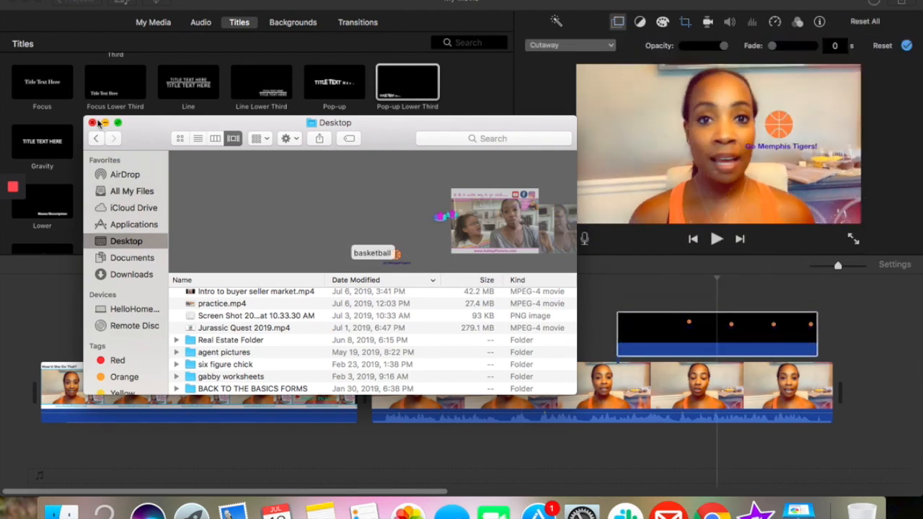
pyautogui.click(92, 122)
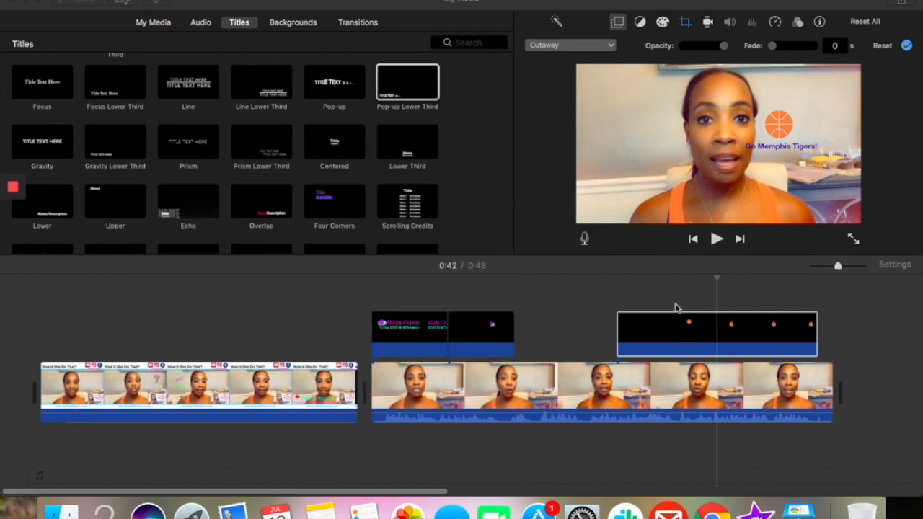
# Move the basketball overlay directly behind the house overlay and play back the overlay sequence.
pyautogui.moveTo(662, 339); pyautogui.dragTo(562, 339)
pyautogui.click(489, 336)
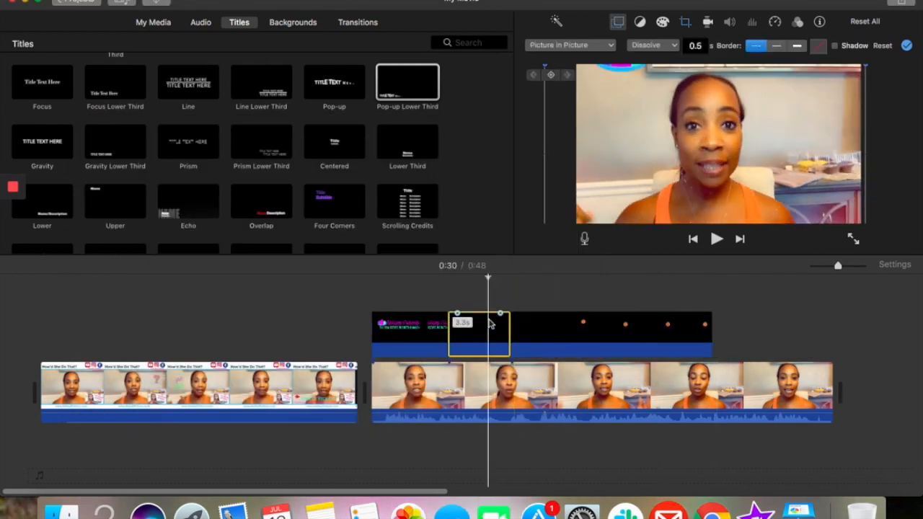
pyautogui.click(734, 284)
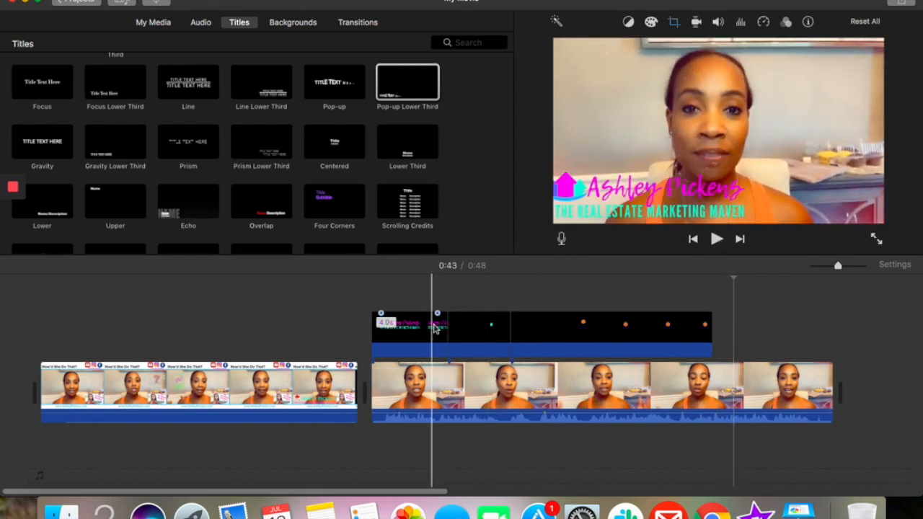
pyautogui.click(433, 328)
pyautogui.click(716, 240)
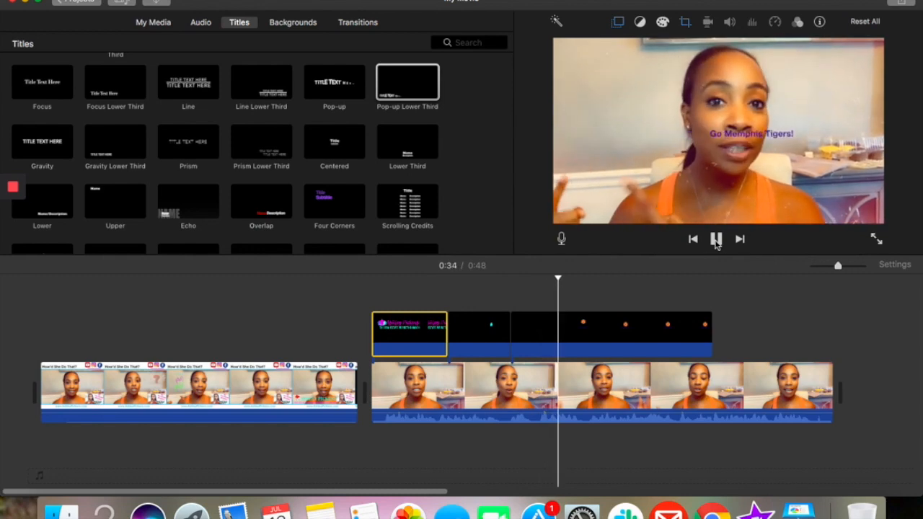
pyautogui.click(716, 241)
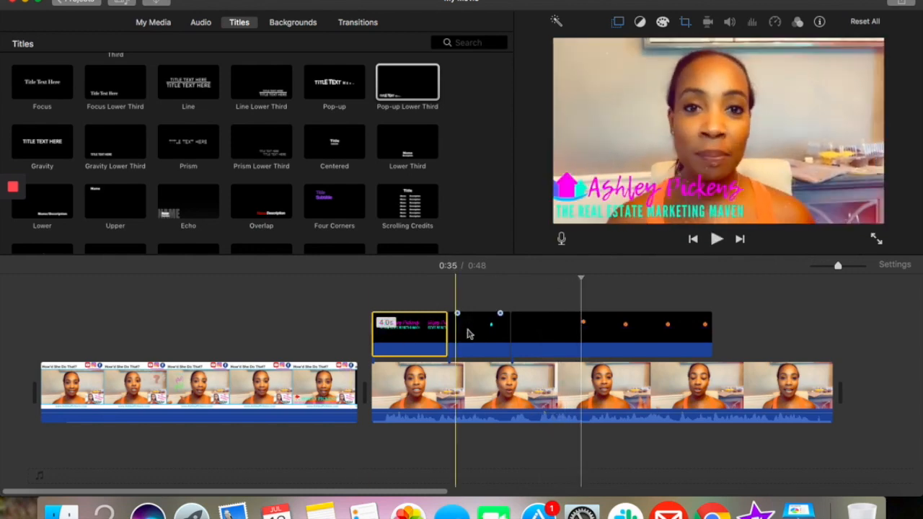
# Trim the start of the basketball overlay so the clip lasts about 7.7 s.
pyautogui.click(525, 338)
pyautogui.moveTo(512, 340); pyautogui.dragTo(549, 339)
pyautogui.click(569, 336)
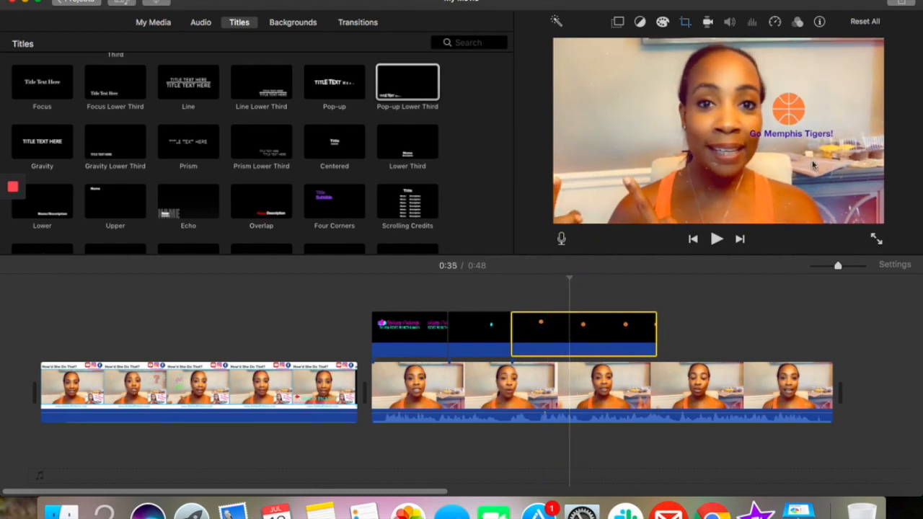
# Set the basketball overlay to Picture in Picture, then enlarge and position it so the graphic sits to the right of the speaker's face.
pyautogui.click(618, 23)
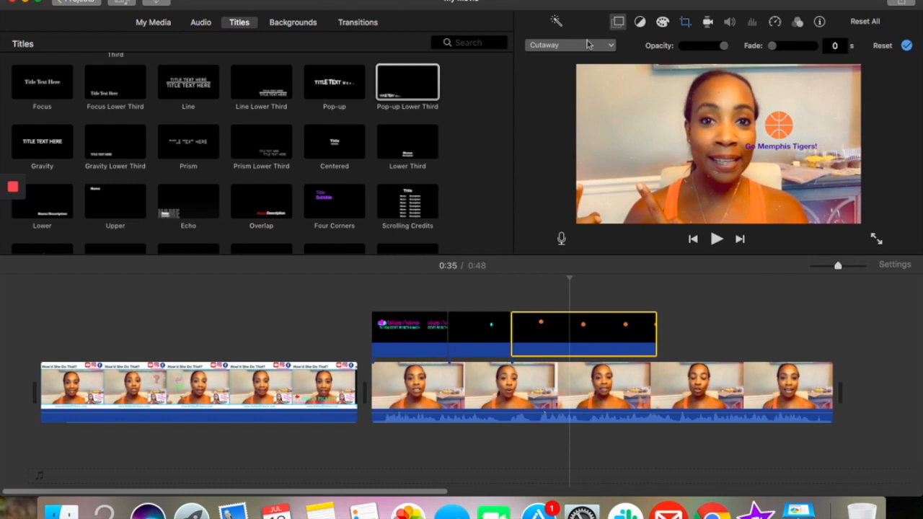
pyautogui.click(584, 47)
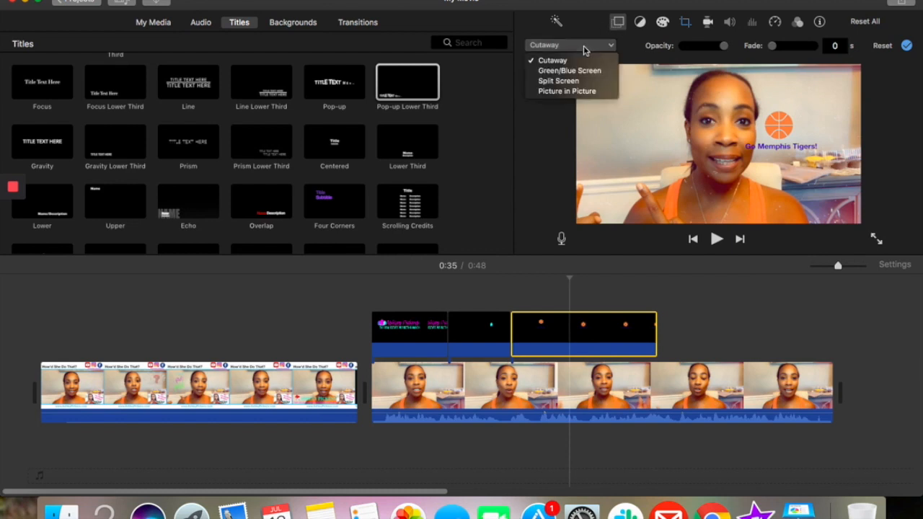
pyautogui.click(566, 91)
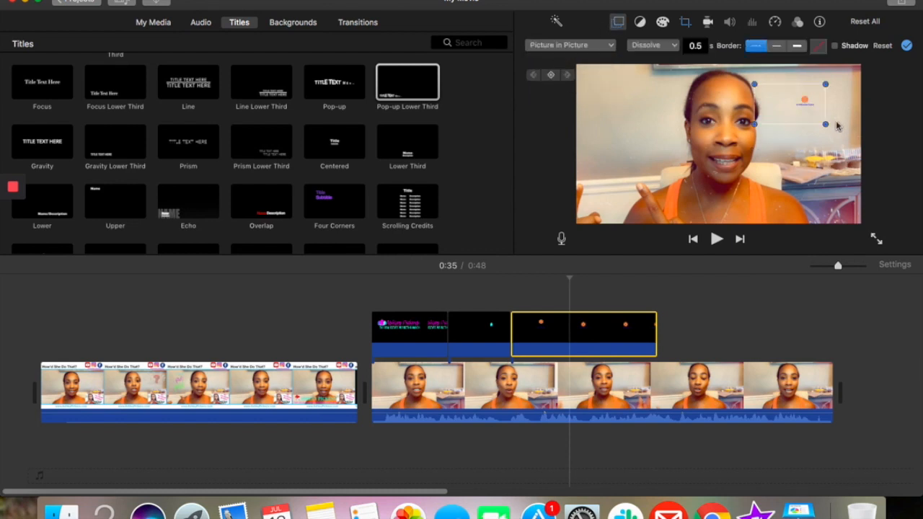
pyautogui.moveTo(824, 125); pyautogui.dragTo(789, 103)
pyautogui.moveTo(690, 164); pyautogui.dragTo(563, 223)
pyautogui.moveTo(783, 129); pyautogui.dragTo(797, 124)
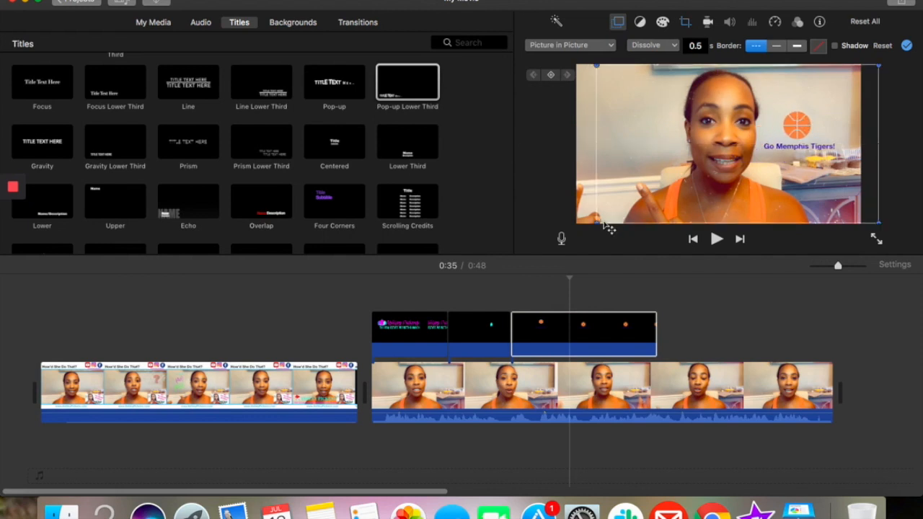
pyautogui.moveTo(595, 224); pyautogui.dragTo(586, 264)
pyautogui.moveTo(779, 122)
pyautogui.mouseDown()
pyautogui.moveTo(769, 119)
pyautogui.moveTo(793, 127)
pyautogui.mouseUp()
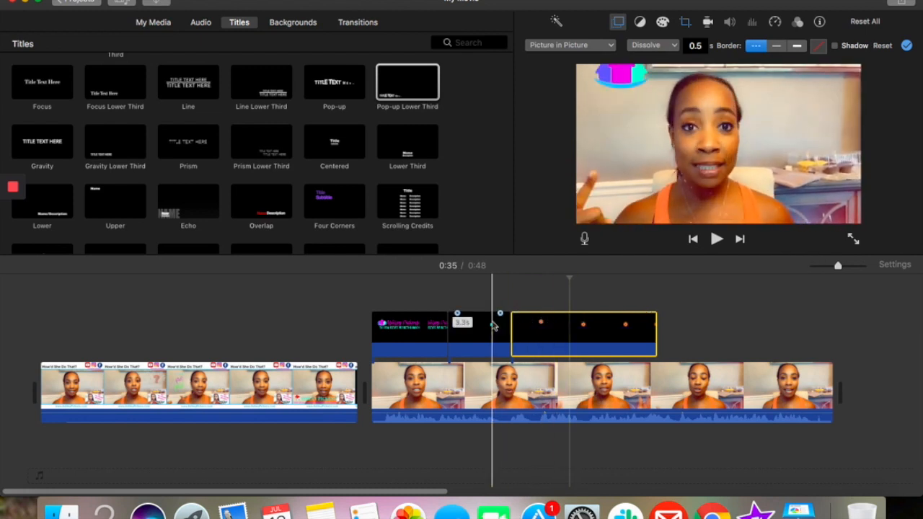
# Play back the change from the house overlay to the basketball overlay.
pyautogui.click(491, 326)
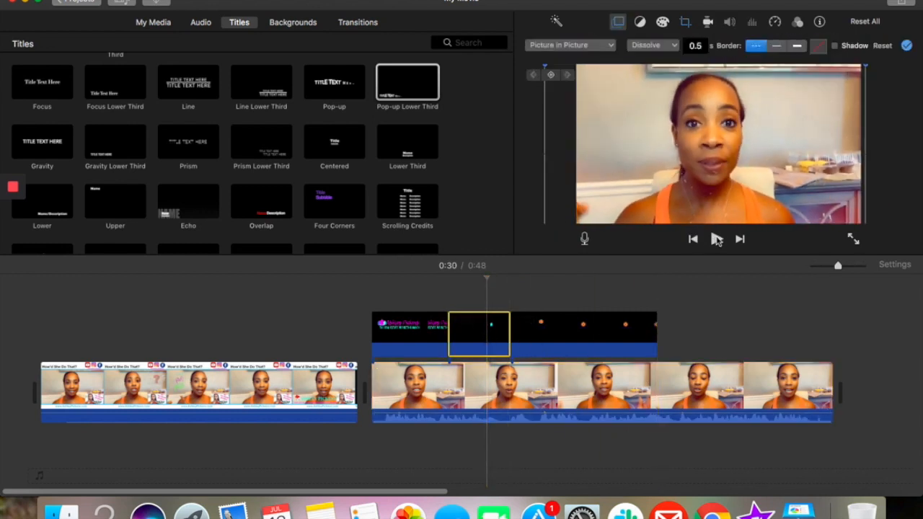
pyautogui.click(717, 241)
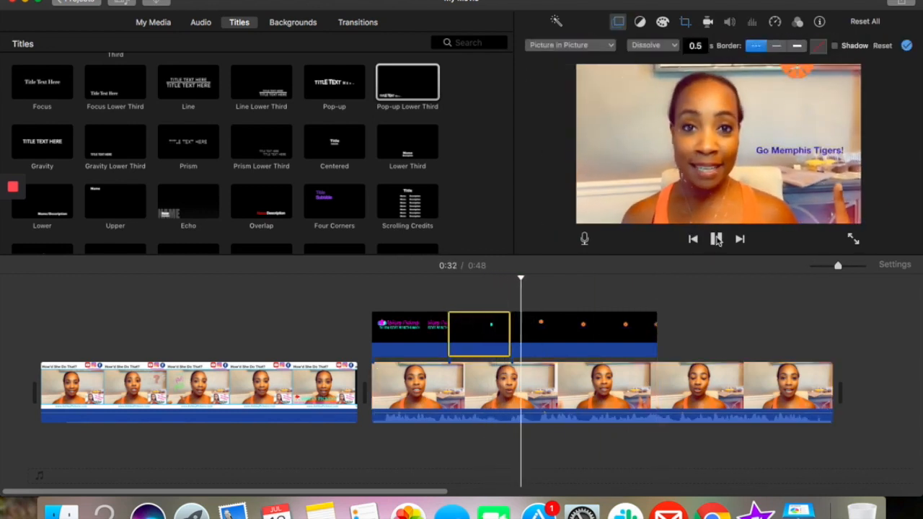
pyautogui.click(716, 240)
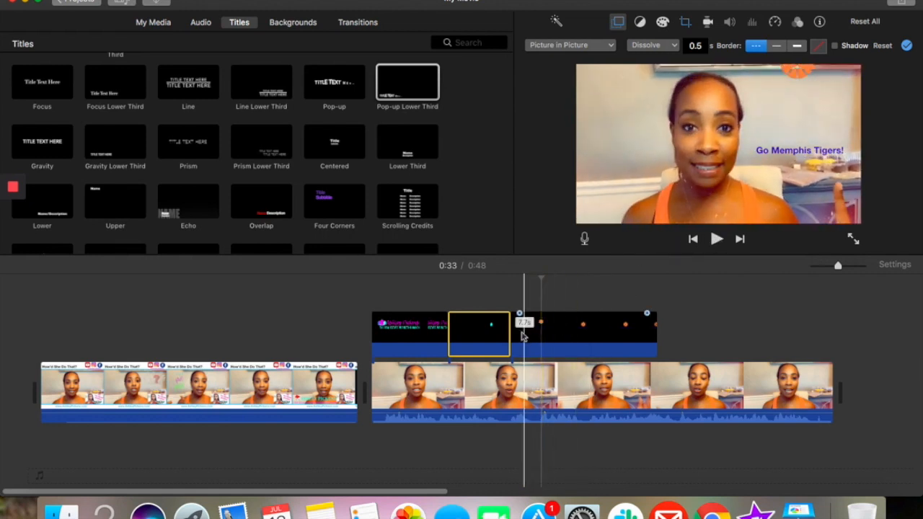
# Trim the end of the basketball overlay so it lasts about 5.8 s, and play back the result.
pyautogui.click(616, 347)
pyautogui.moveTo(655, 342); pyautogui.dragTo(615, 341)
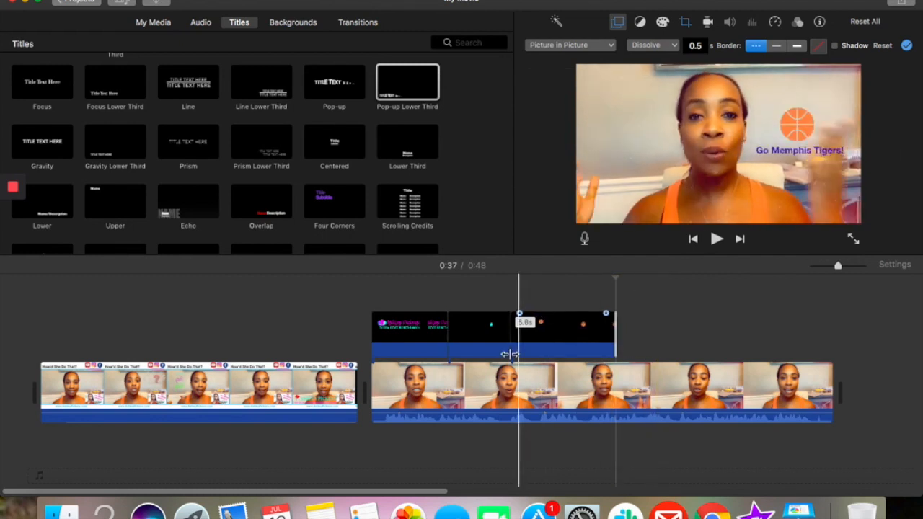
pyautogui.click(501, 336)
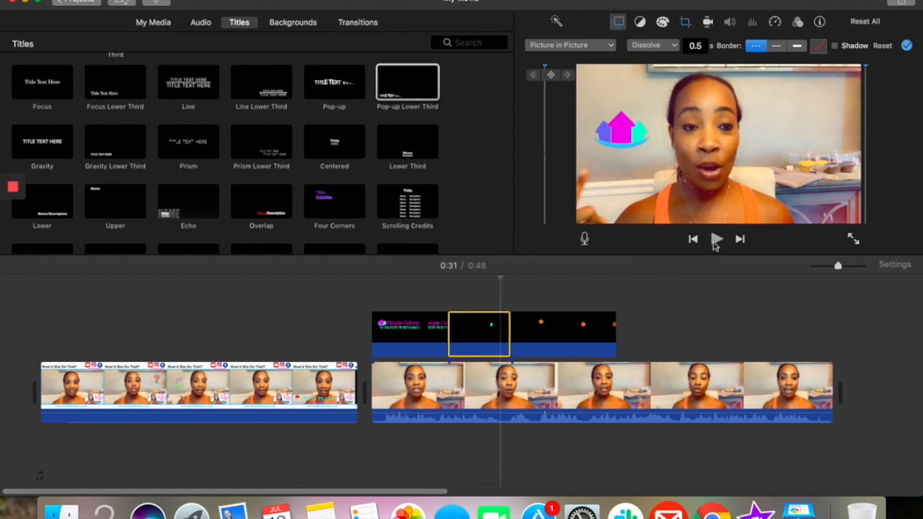
pyautogui.click(714, 244)
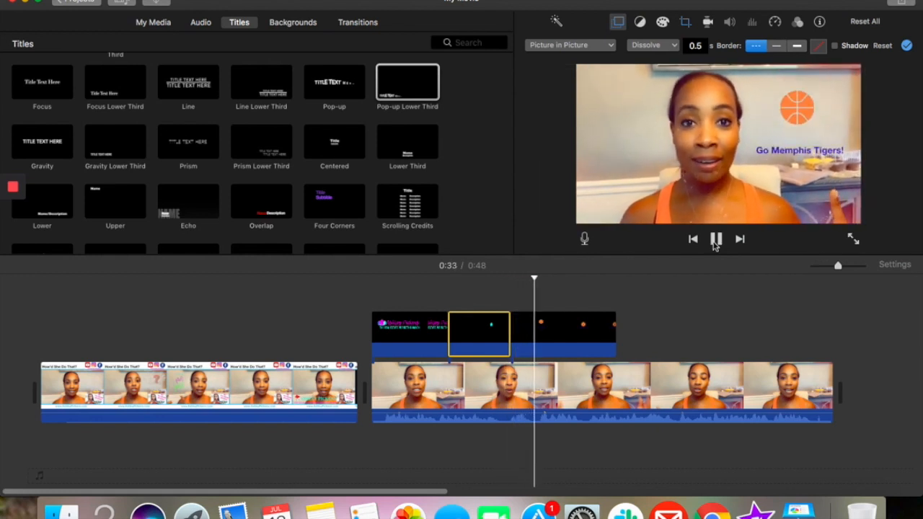
pyautogui.click(714, 246)
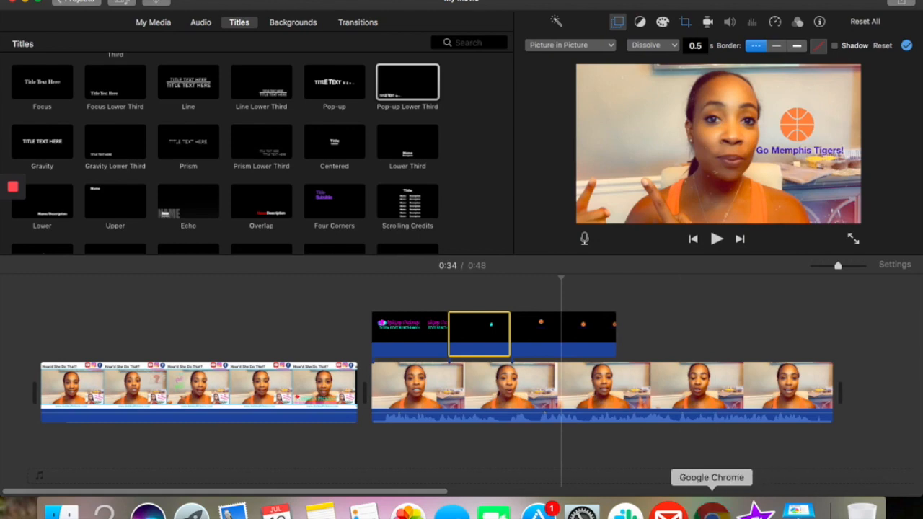
# Switch to the Canva design in Google Chrome and delete the house graphic from the page.
pyautogui.click(712, 512)
pyautogui.click(688, 87)
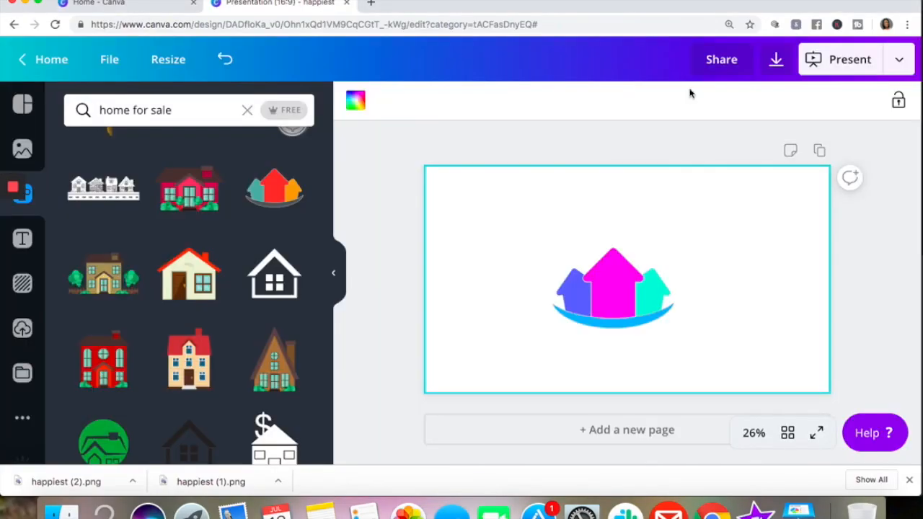
pyautogui.click(581, 282)
pyautogui.press('Delete')
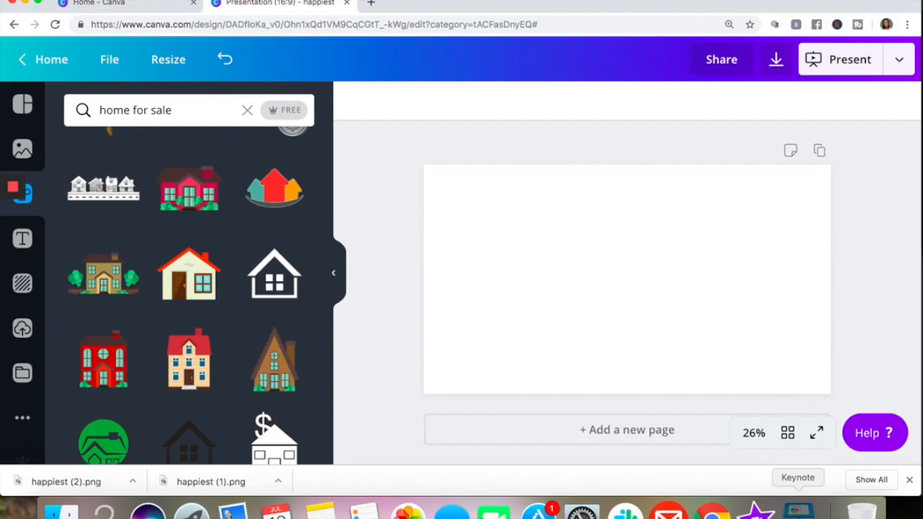
# Switch to Keynote, delete the basketball and the "Go Memphis Tigers!" text, and set the slide background to a white Color Fill.
pyautogui.click(798, 511)
pyautogui.click(566, 212)
pyautogui.press('Delete')
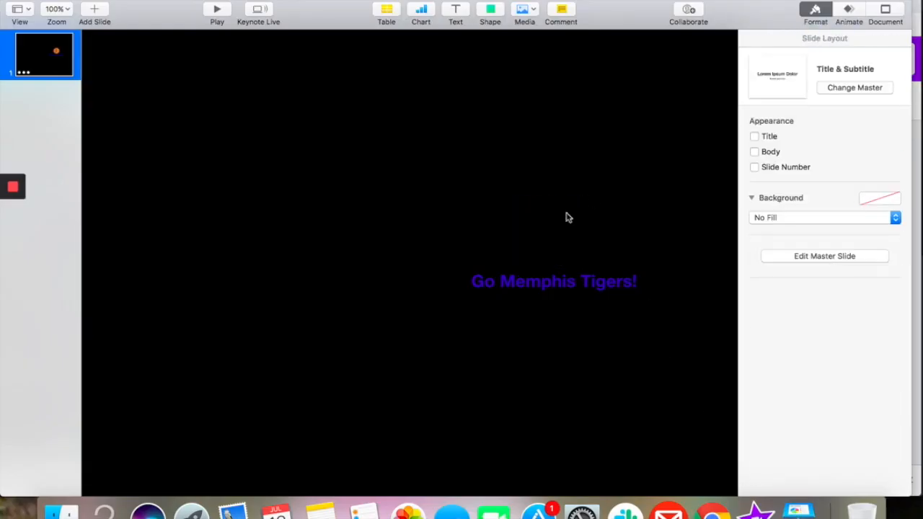
pyautogui.click(548, 280)
pyautogui.press('Delete')
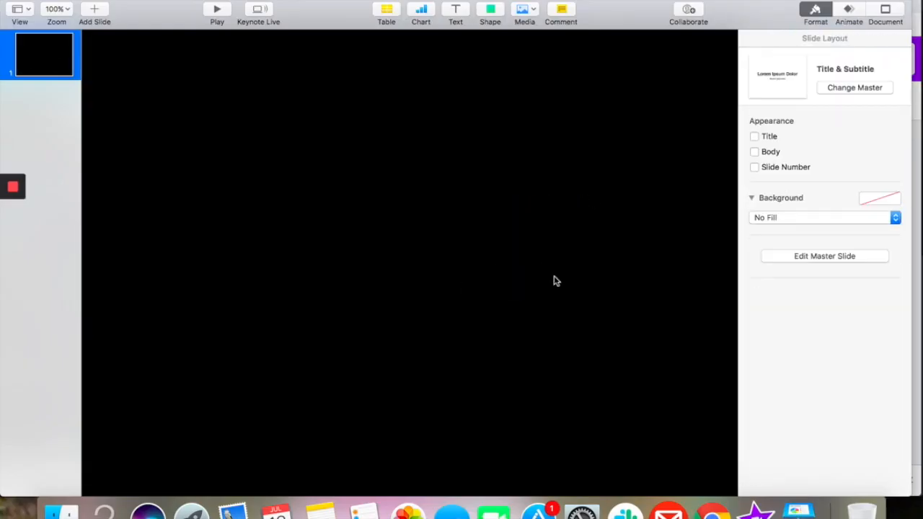
pyautogui.click(771, 217)
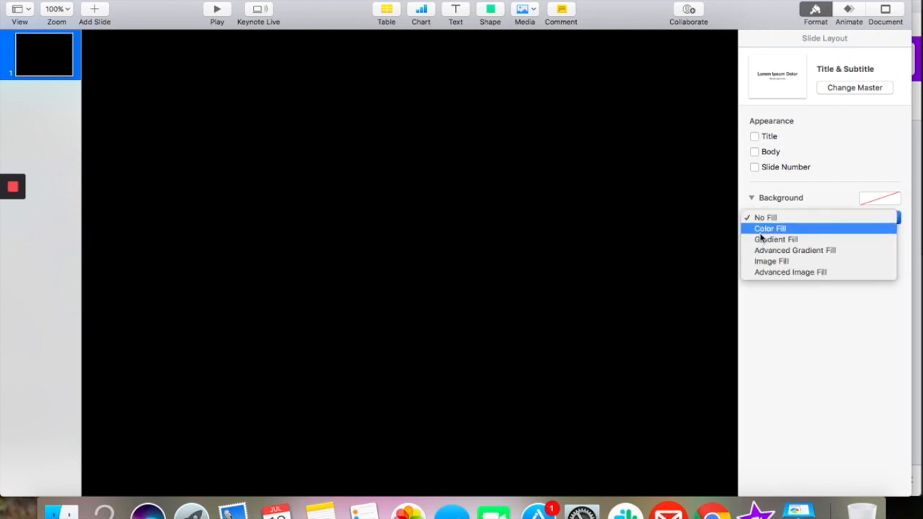
pyautogui.click(764, 229)
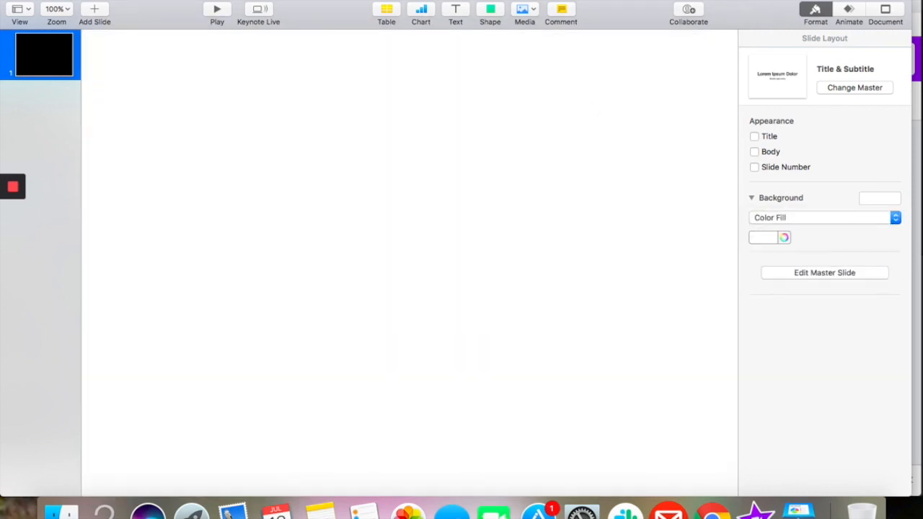
# Add a text box to the slide reading "Really", "Pretty" and "Writing" on three separate lines.
pyautogui.click(456, 12)
pyautogui.write('Really')
pyautogui.press('Return')
pyautogui.write('Pretty')
pyautogui.press('Return')
pyautogui.write('Writing')
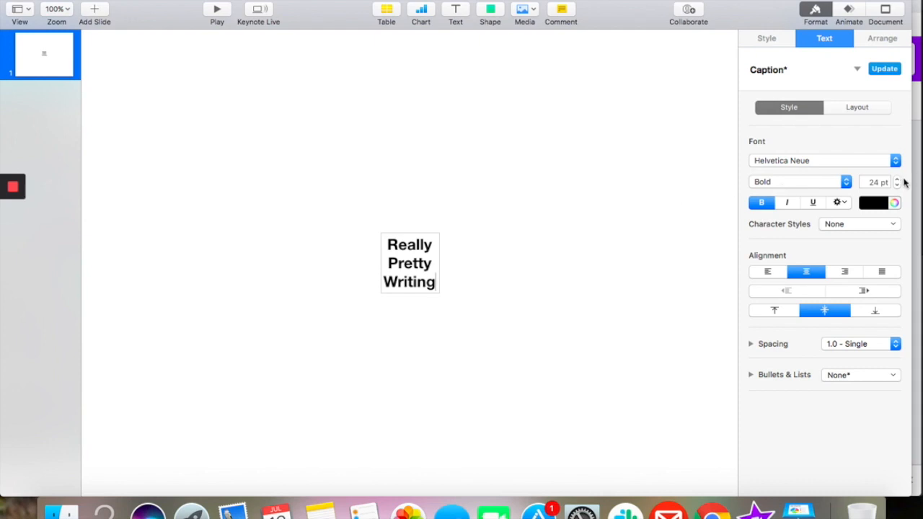
# Enlarge all three lines of the text box to 52 pt.
pyautogui.click(898, 180)
pyautogui.click(898, 179)
pyautogui.click(898, 180)
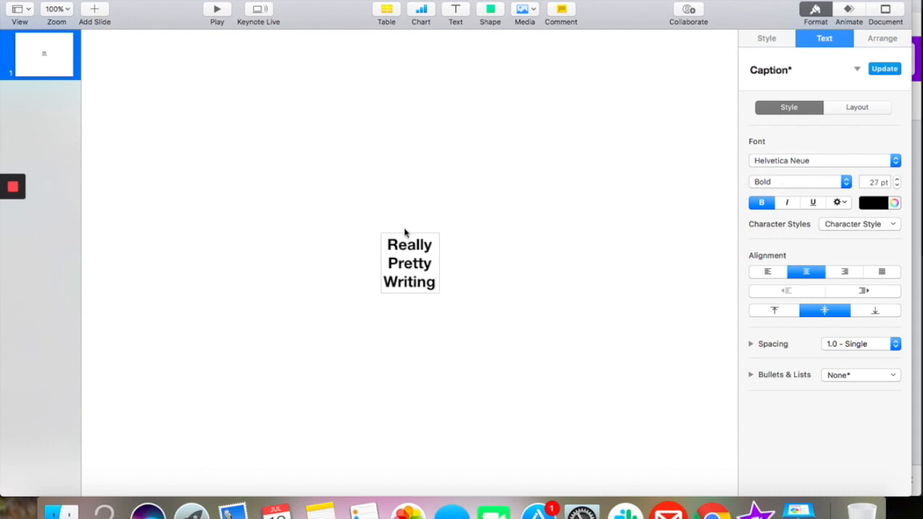
pyautogui.moveTo(388, 244); pyautogui.dragTo(446, 285)
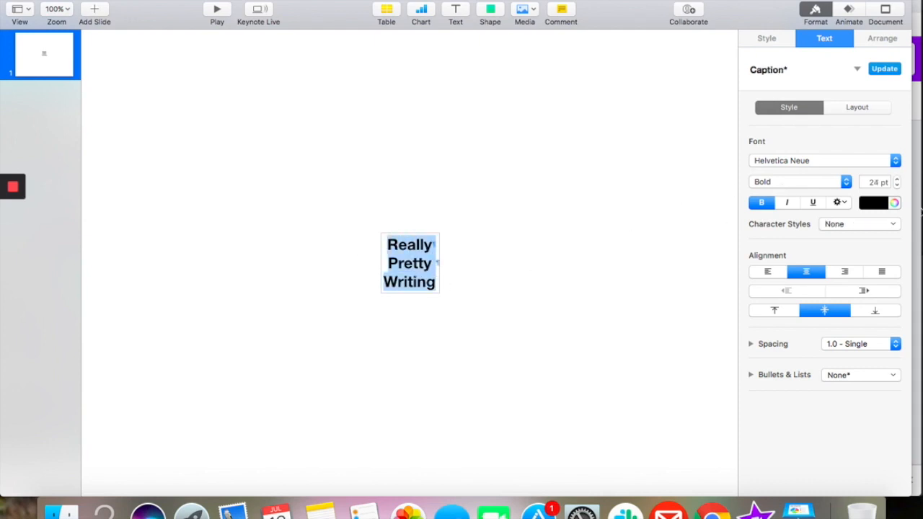
pyautogui.click(897, 180)
pyautogui.click(898, 180)
pyautogui.click(897, 180)
pyautogui.click(897, 181)
pyautogui.click(897, 181)
pyautogui.click(897, 180)
pyautogui.click(898, 180)
pyautogui.click(897, 180)
pyautogui.click(897, 180)
pyautogui.click(897, 180)
pyautogui.click(897, 180)
pyautogui.click(897, 181)
pyautogui.click(897, 180)
pyautogui.click(897, 181)
pyautogui.click(897, 181)
pyautogui.click(898, 180)
pyautogui.click(897, 181)
pyautogui.click(897, 180)
pyautogui.click(897, 181)
pyautogui.click(898, 181)
pyautogui.click(897, 181)
pyautogui.click(898, 180)
pyautogui.click(898, 180)
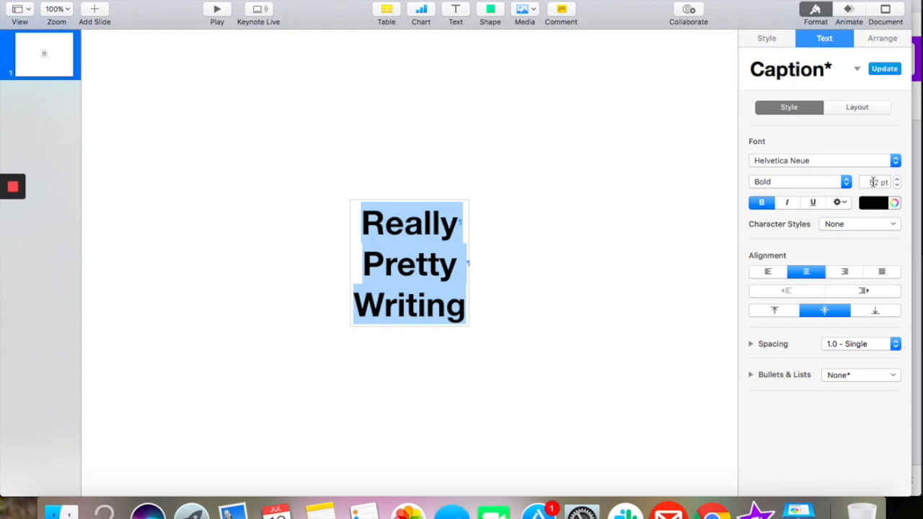
# Set the font of the word "Really" to Noteworthy.
pyautogui.click(487, 243)
pyautogui.click(370, 225)
pyautogui.click(364, 225)
pyautogui.moveTo(364, 225); pyautogui.dragTo(461, 228)
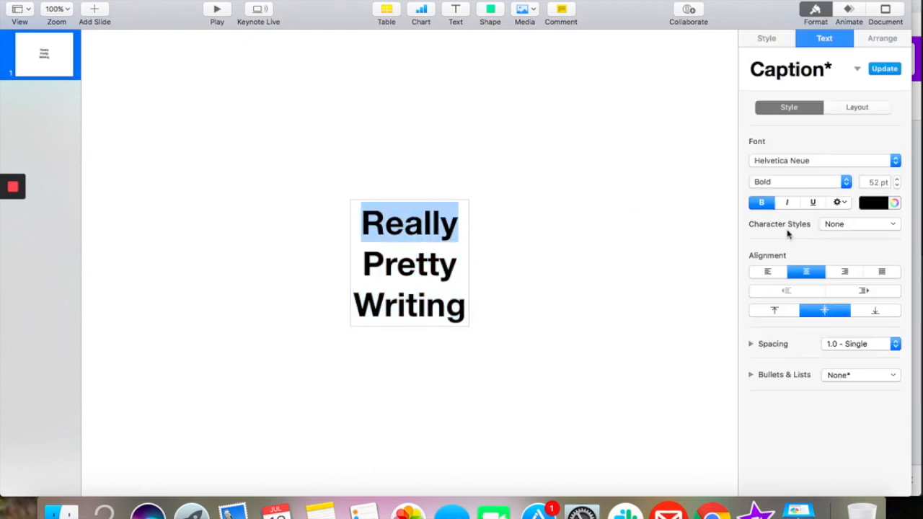
pyautogui.click(788, 166)
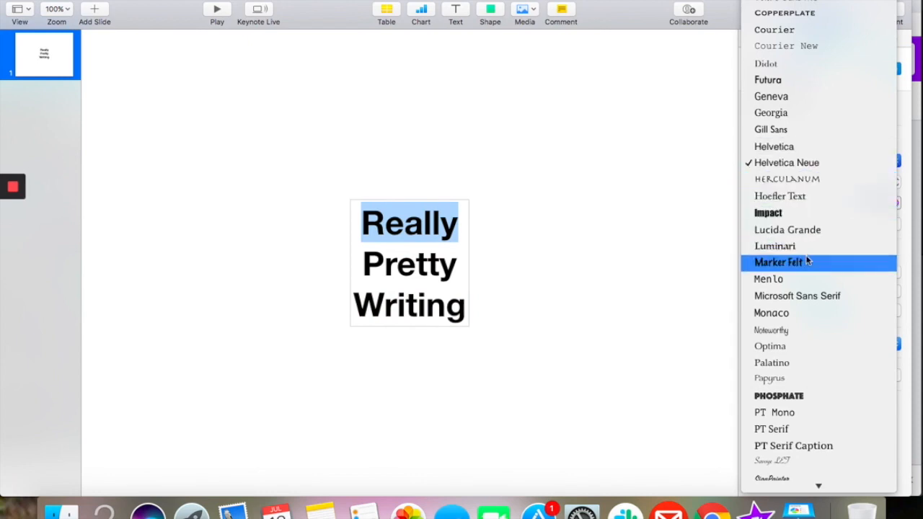
pyautogui.click(797, 331)
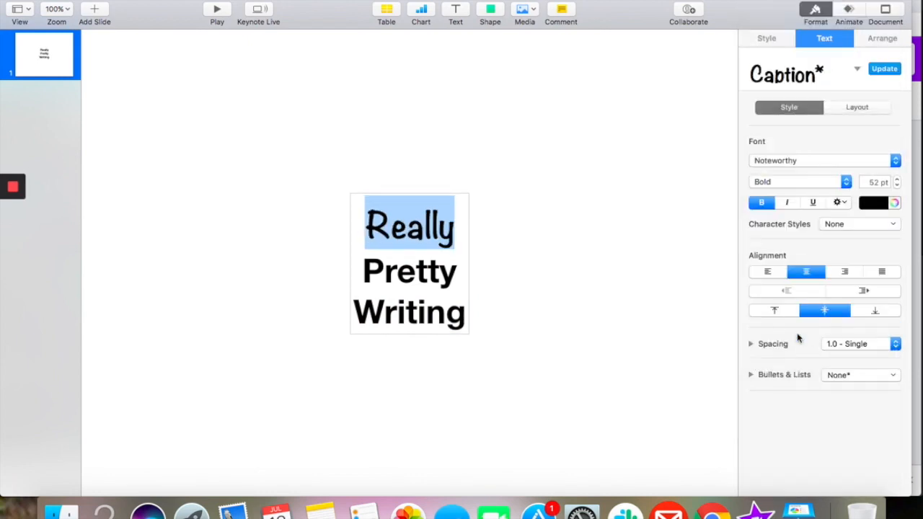
# Set the font of the word "Pretty" to Snell Roundhand.
pyautogui.click(456, 273)
pyautogui.moveTo(453, 272); pyautogui.dragTo(364, 274)
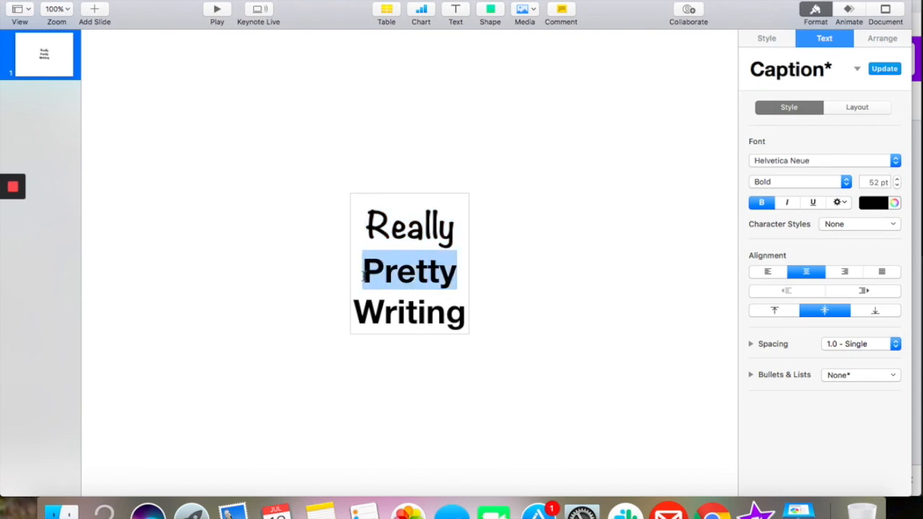
pyautogui.click(827, 158)
pyautogui.scroll(-5, 810, 348)
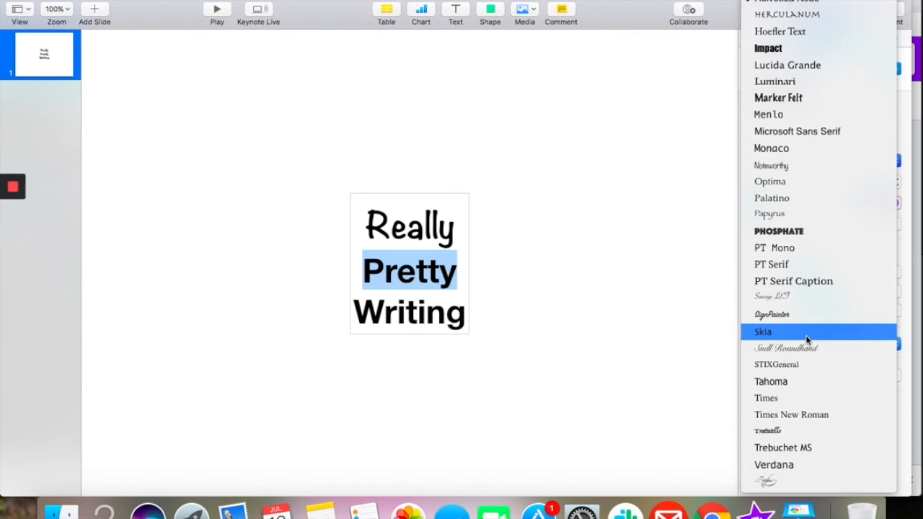
pyautogui.click(806, 348)
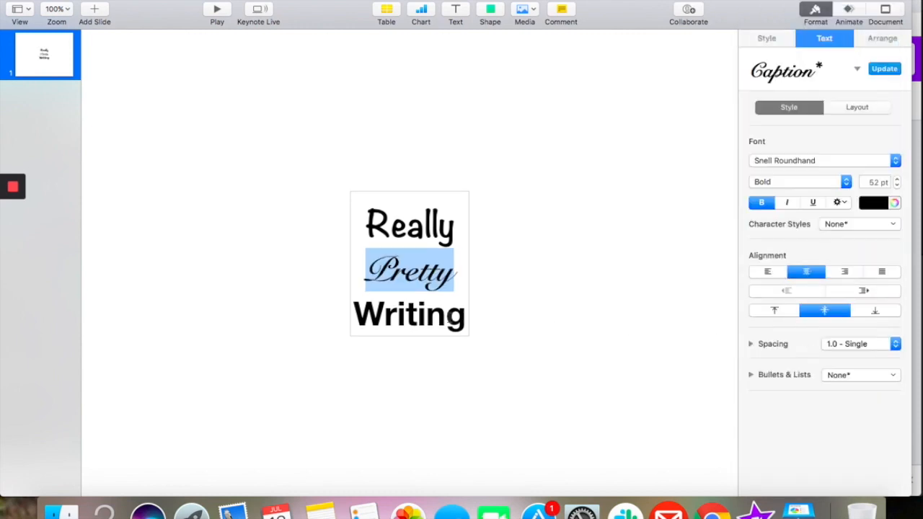
# Set the font of the word "Writing" to Zapfino.
pyautogui.click(446, 315)
pyautogui.moveTo(466, 320); pyautogui.dragTo(374, 296)
pyautogui.click(827, 169)
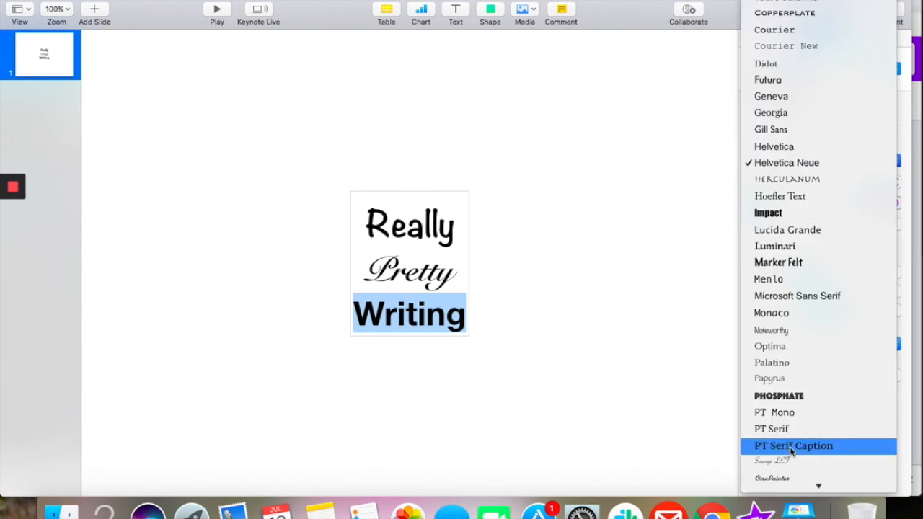
pyautogui.scroll(-5, 791, 448)
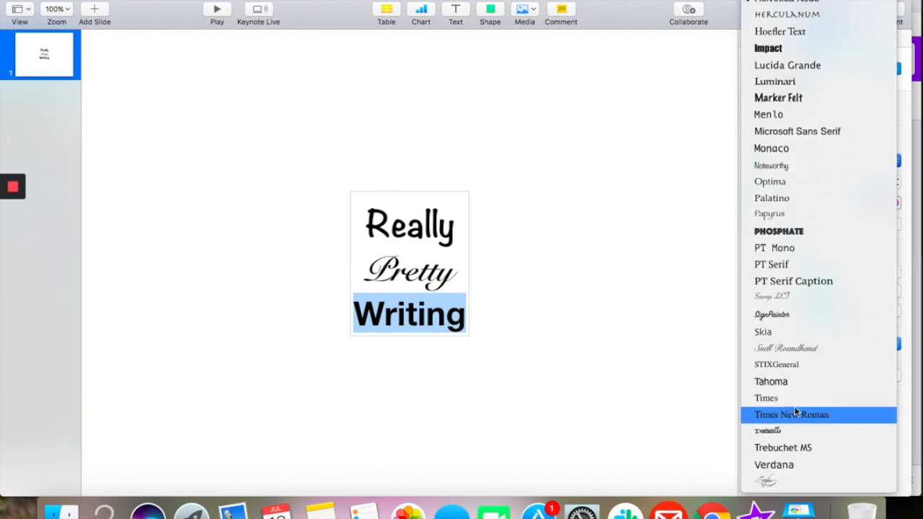
pyautogui.click(769, 481)
pyautogui.click(617, 288)
# Color the word "Really" bright blue.
pyautogui.click(414, 189)
pyautogui.click(460, 187)
pyautogui.moveTo(460, 187); pyautogui.dragTo(357, 188)
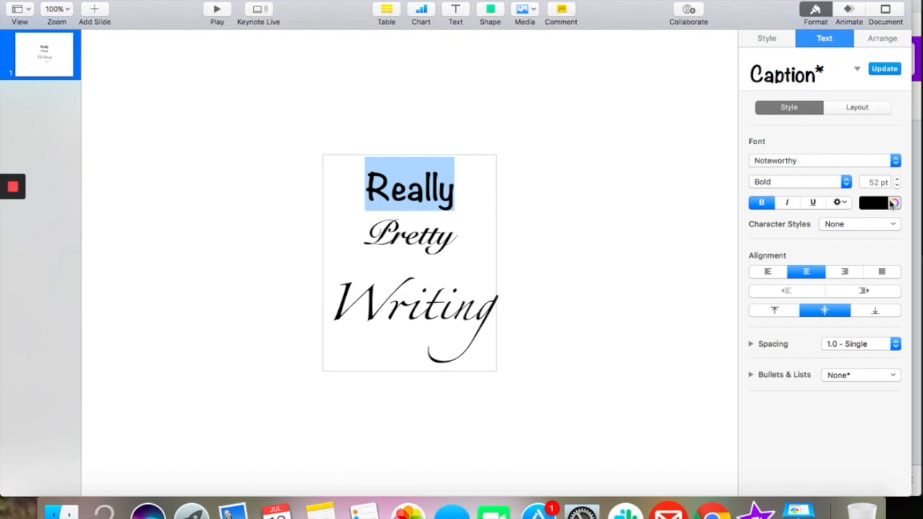
pyautogui.click(885, 204)
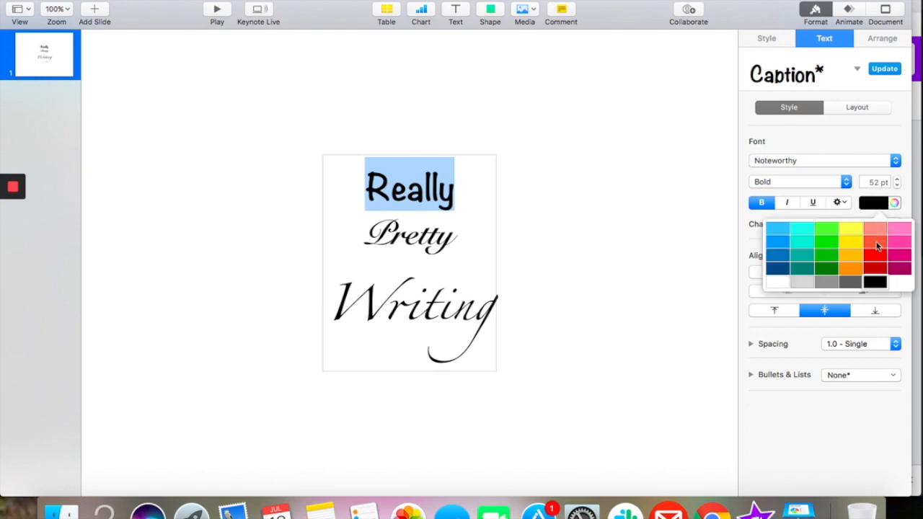
pyautogui.click(777, 241)
# Color the word "Pretty" light orange-red.
pyautogui.moveTo(463, 237); pyautogui.dragTo(366, 238)
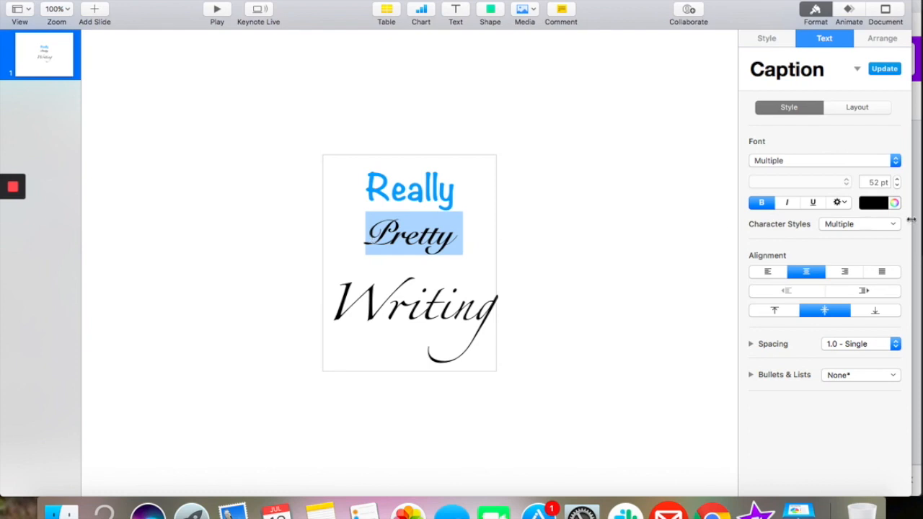
pyautogui.click(881, 205)
pyautogui.click(877, 246)
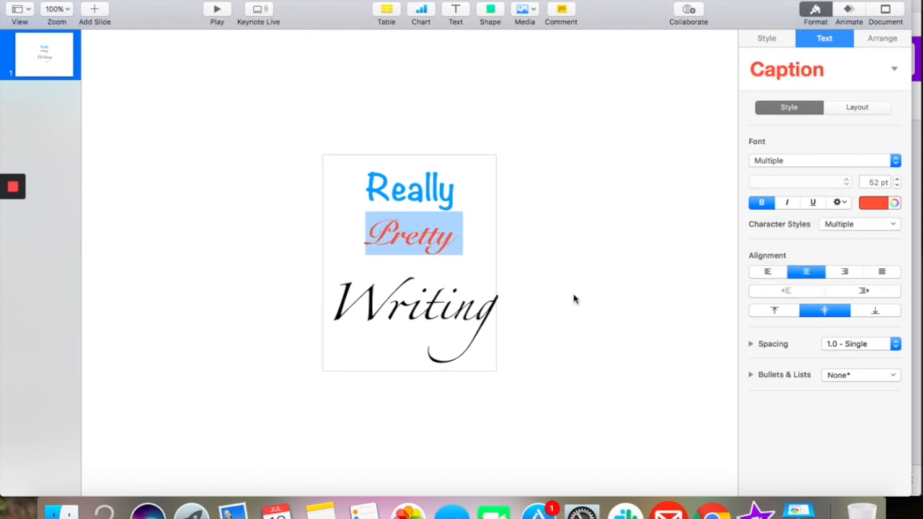
# Color the word "Writing" dark green and leave text editing.
pyautogui.doubleClick(494, 325)
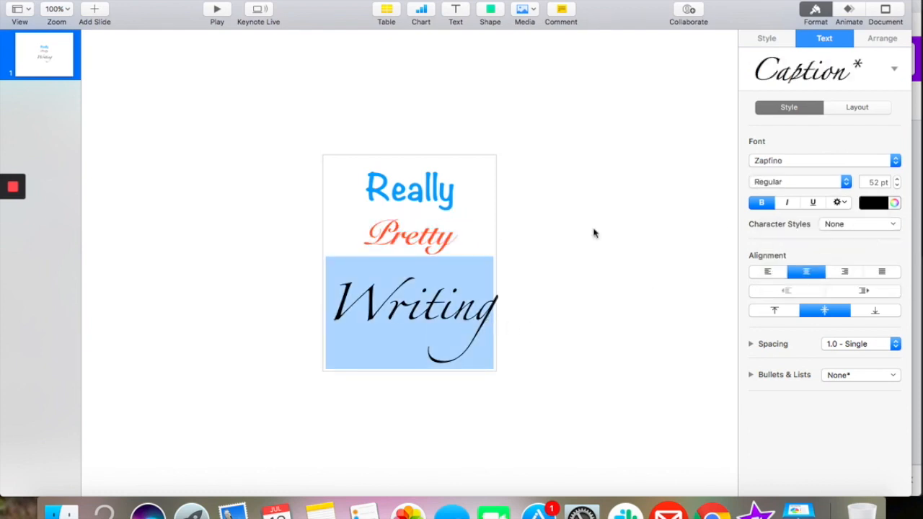
pyautogui.click(882, 205)
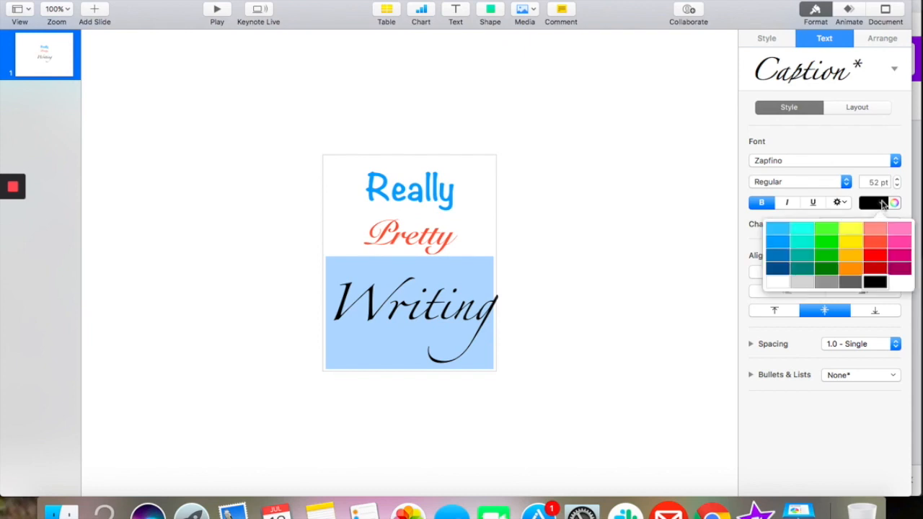
pyautogui.click(827, 269)
pyautogui.click(587, 278)
# Move the three-line text box from the center to the left part of the slide, slightly higher up.
pyautogui.click(437, 217)
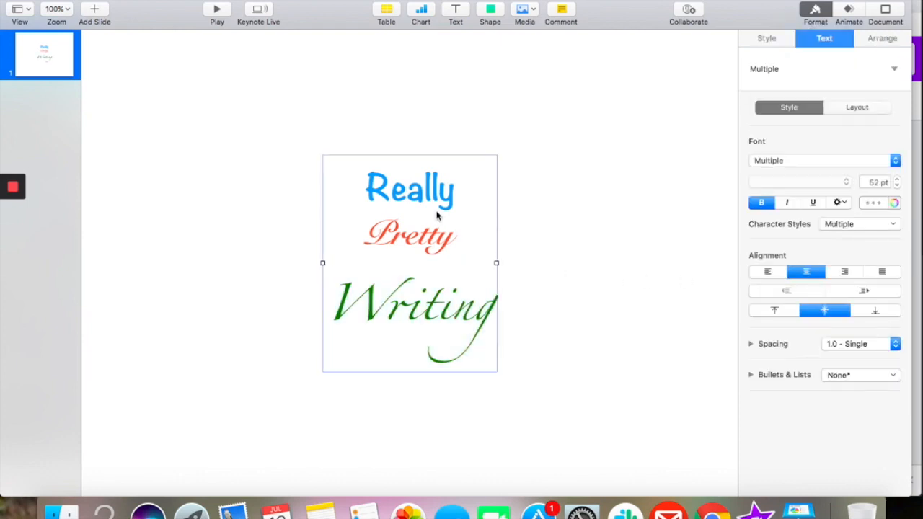
pyautogui.click(568, 248)
pyautogui.click(448, 257)
pyautogui.doubleClick(415, 241)
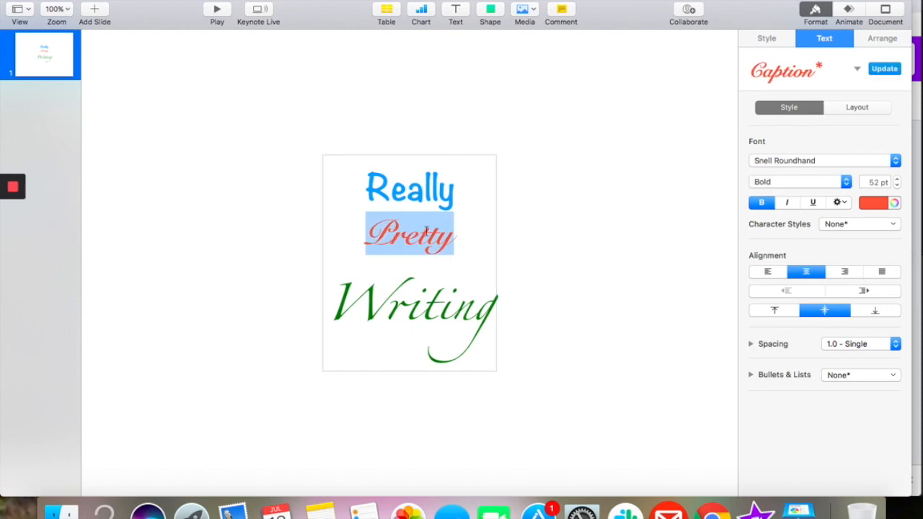
pyautogui.click(588, 247)
pyautogui.moveTo(470, 292); pyautogui.dragTo(303, 270)
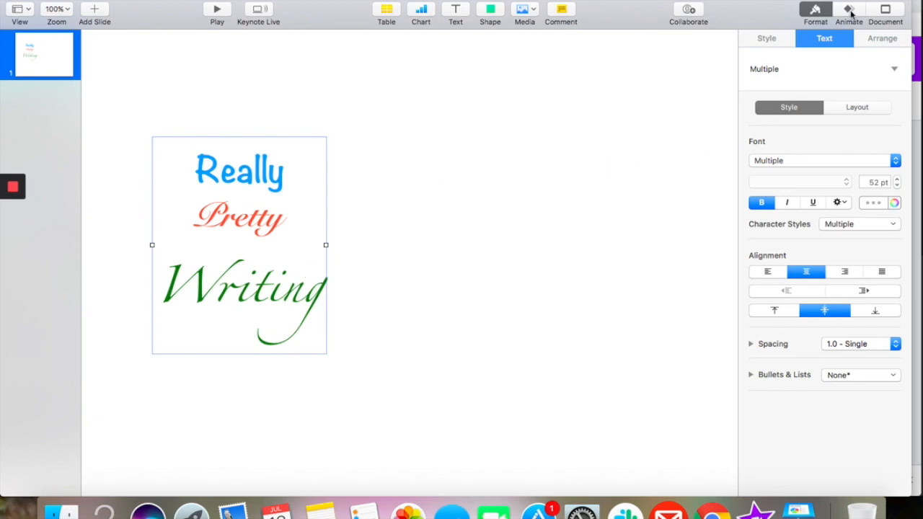
# Try Drift and Iris as the Build In effect of the three-line text box.
pyautogui.click(851, 13)
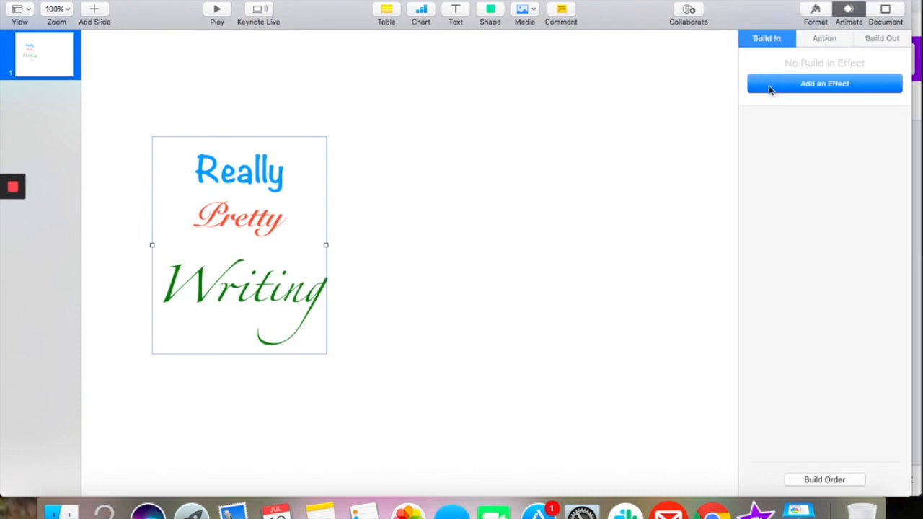
pyautogui.click(769, 85)
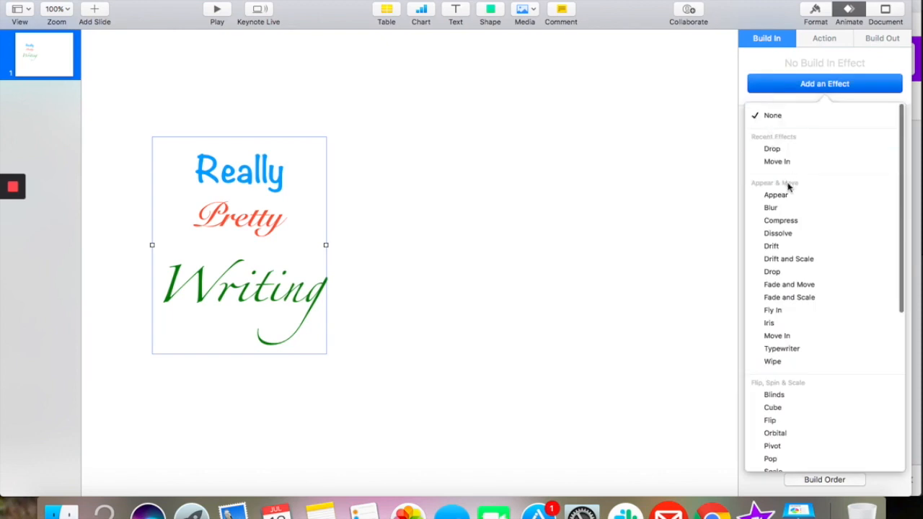
pyautogui.click(782, 247)
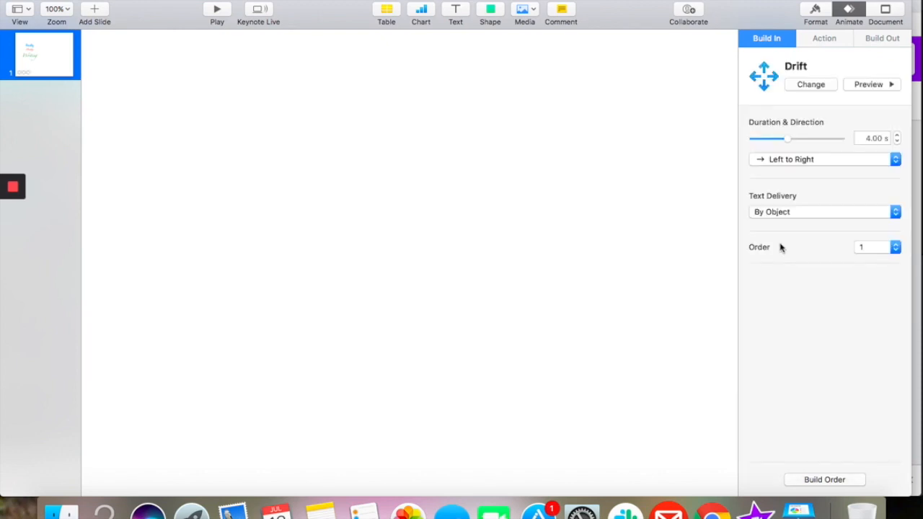
pyautogui.click(803, 85)
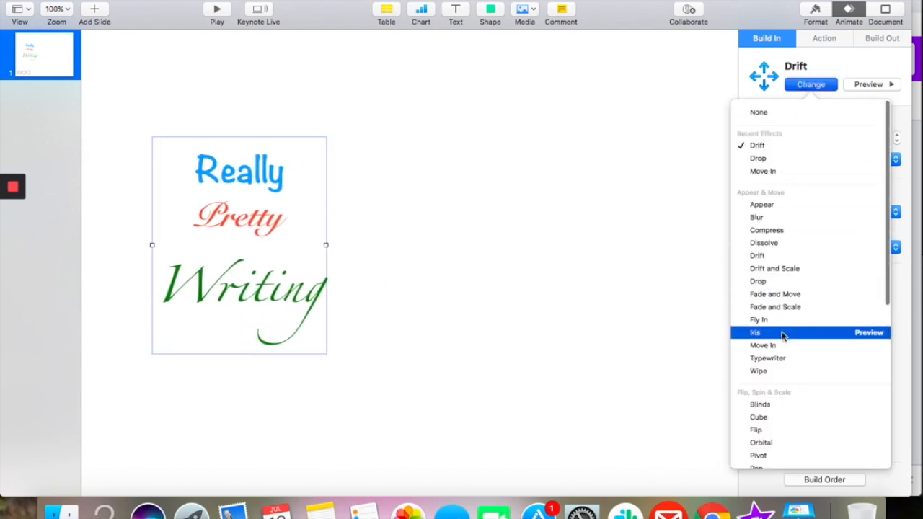
pyautogui.click(755, 332)
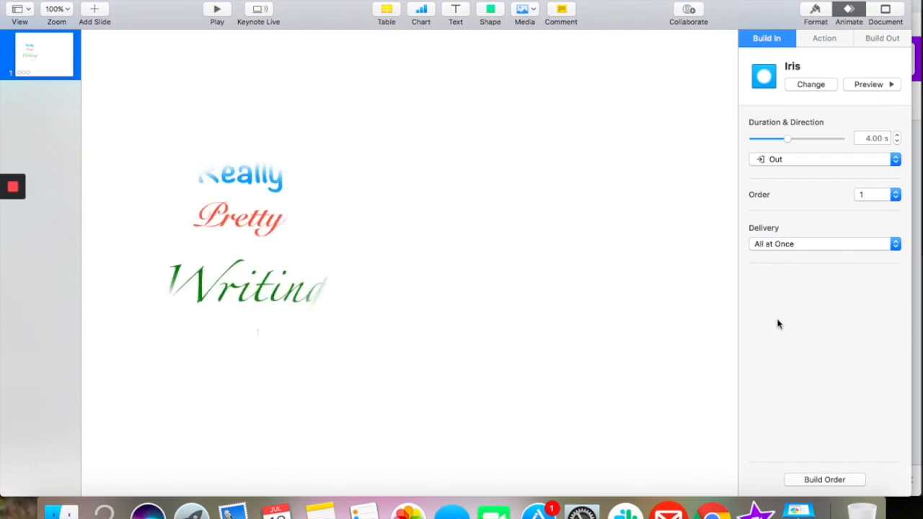
# Change the text box's Build In effect to Flip.
pyautogui.click(800, 90)
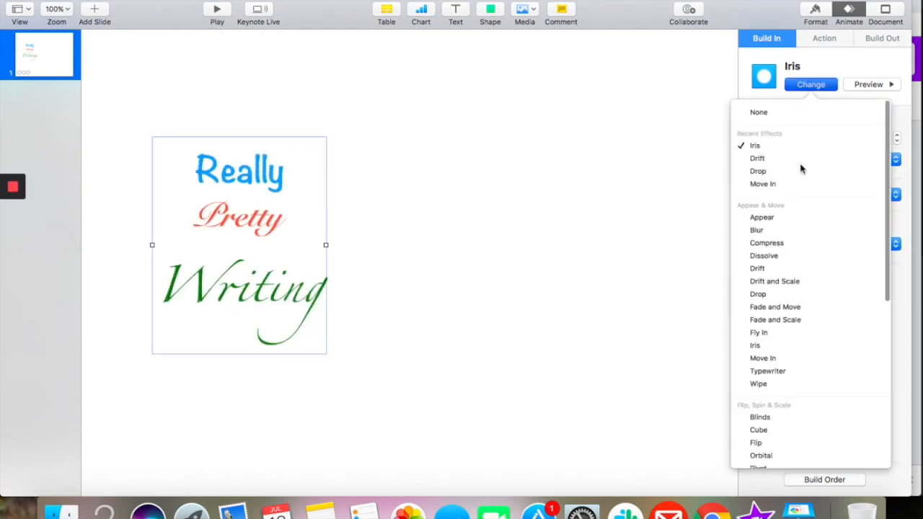
pyautogui.scroll(-5, 800, 293)
pyautogui.scroll(-2, 801, 291)
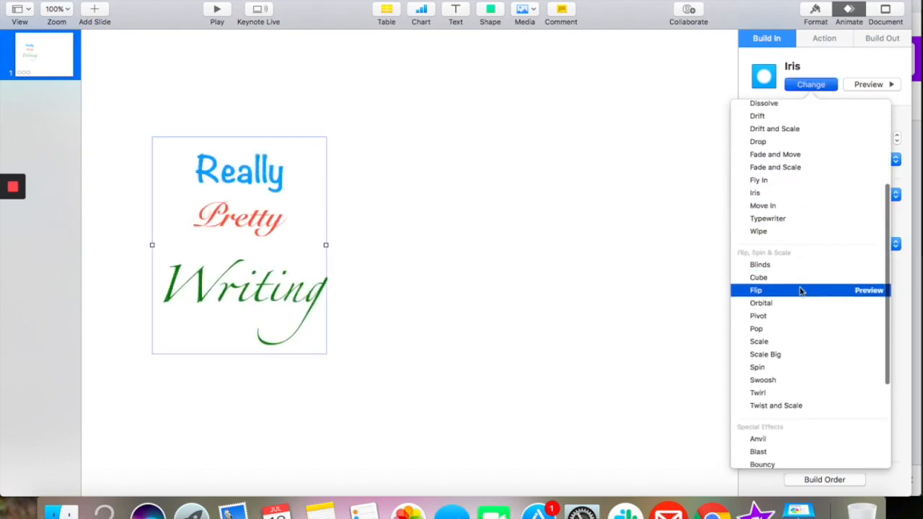
pyautogui.click(800, 290)
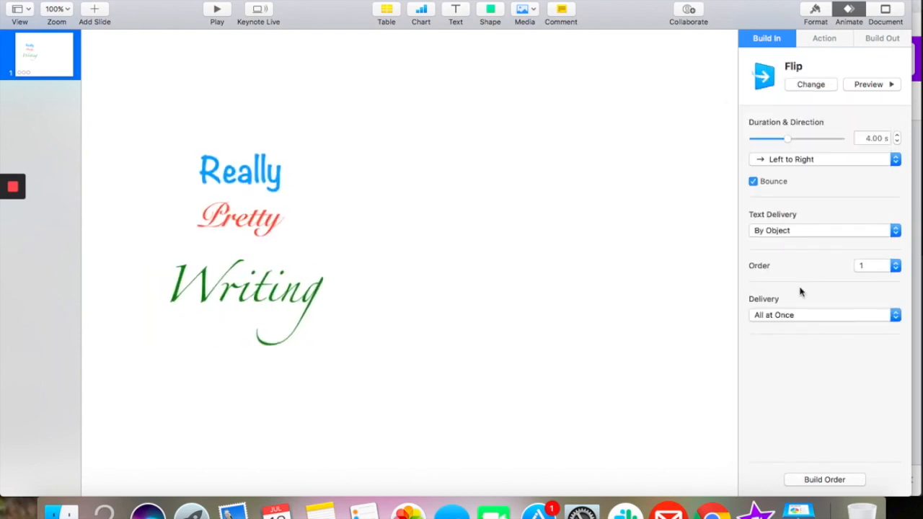
# Try Twirl as the three-line text box's Build In effect and preview it.
pyautogui.click(801, 84)
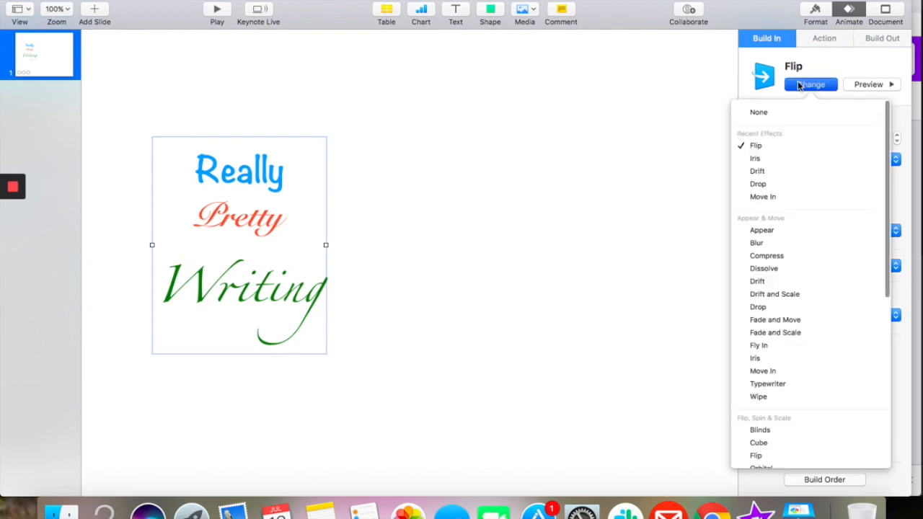
pyautogui.scroll(-3, 819, 353)
pyautogui.scroll(-5, 818, 354)
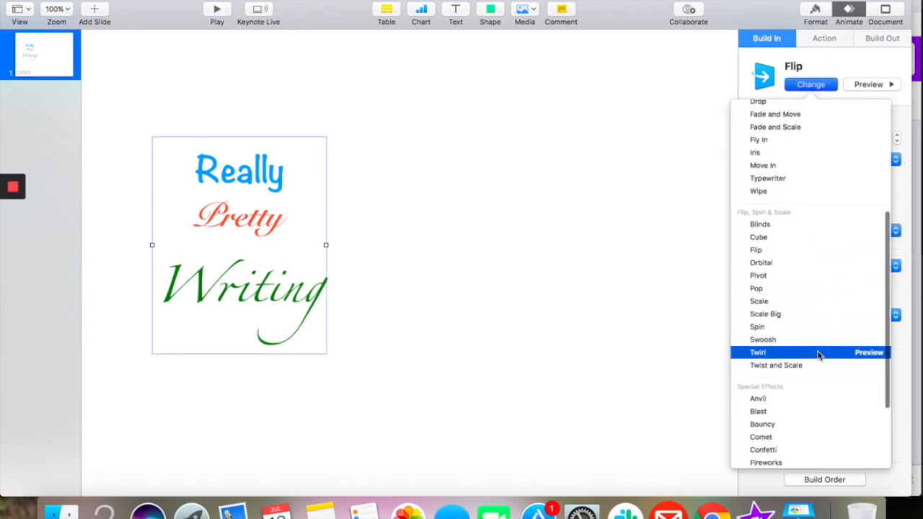
pyautogui.click(818, 354)
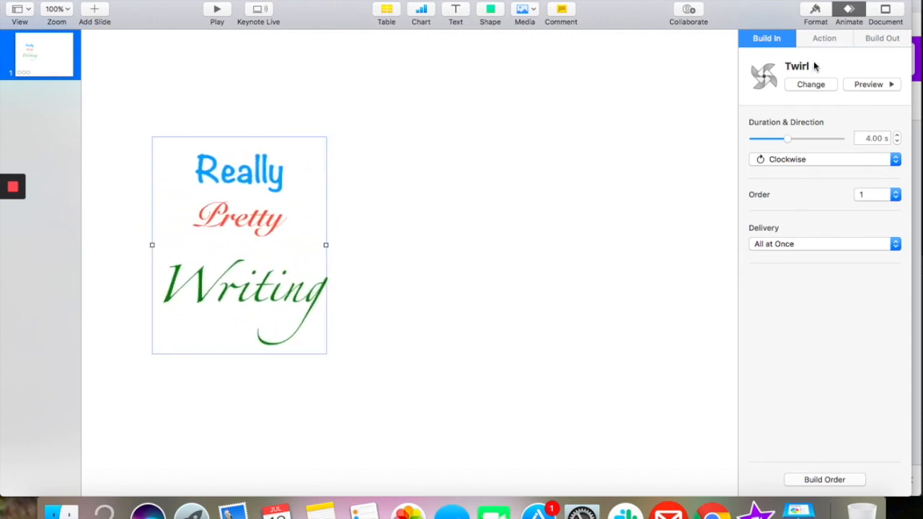
pyautogui.click(821, 39)
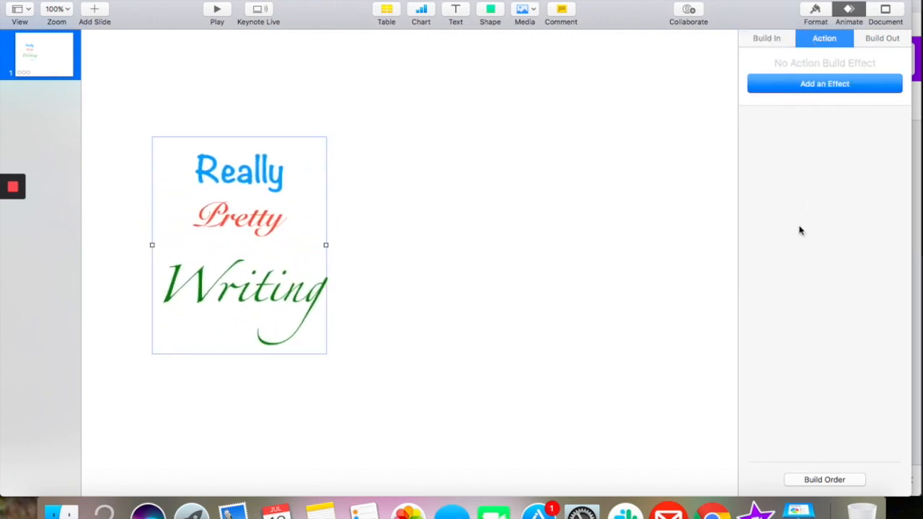
pyautogui.click(768, 40)
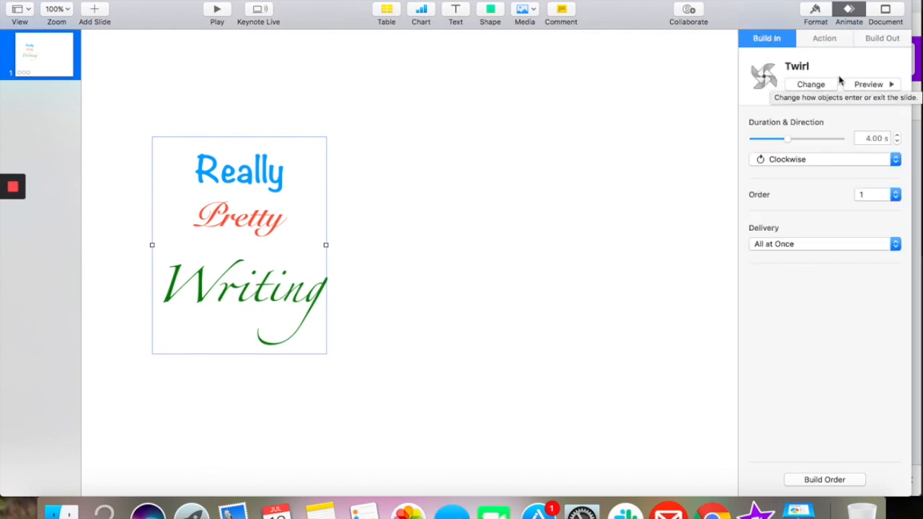
pyautogui.click(860, 86)
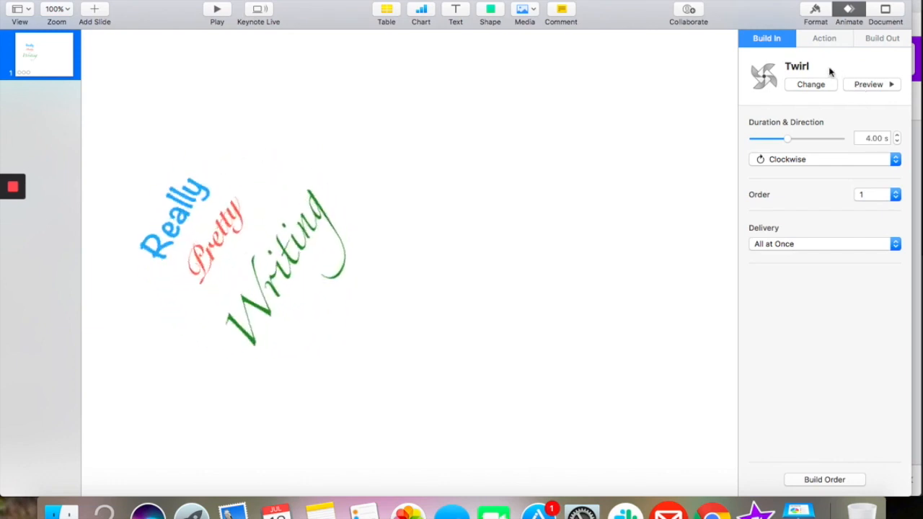
# Change the text box's Build In effect to Spin with a duration of 3.00 s and preview it.
pyautogui.click(801, 84)
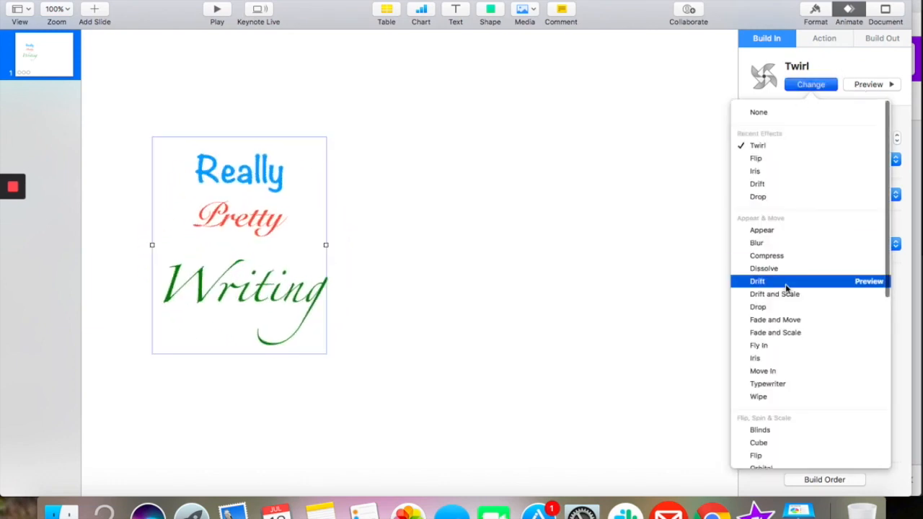
pyautogui.scroll(-5, 786, 288)
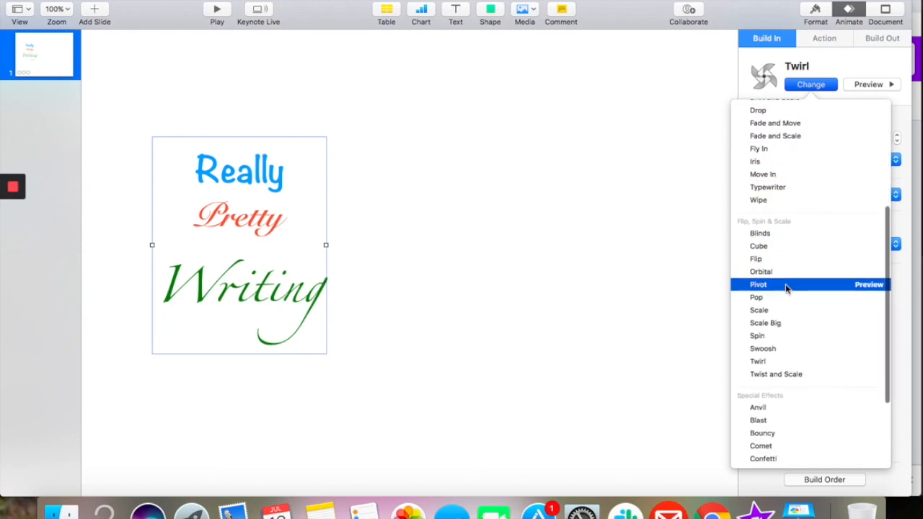
pyautogui.scroll(-1, 786, 288)
pyautogui.click(758, 321)
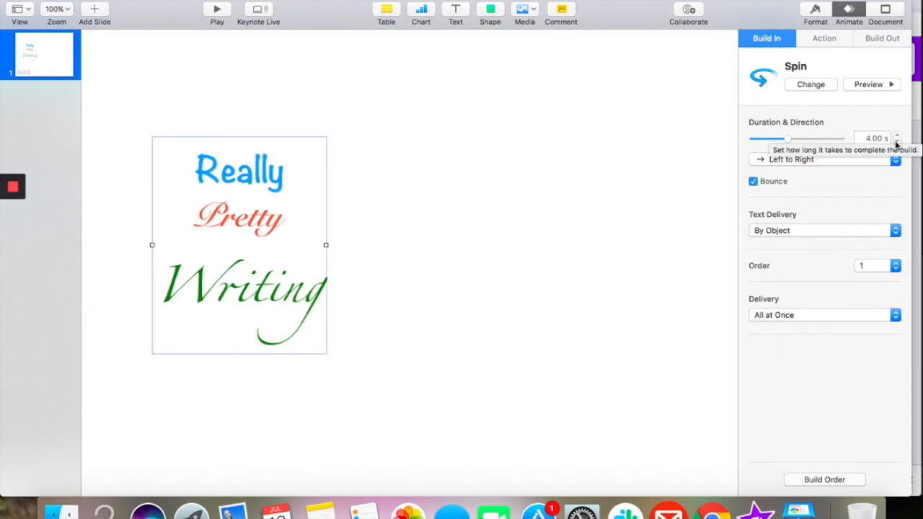
pyautogui.click(896, 142)
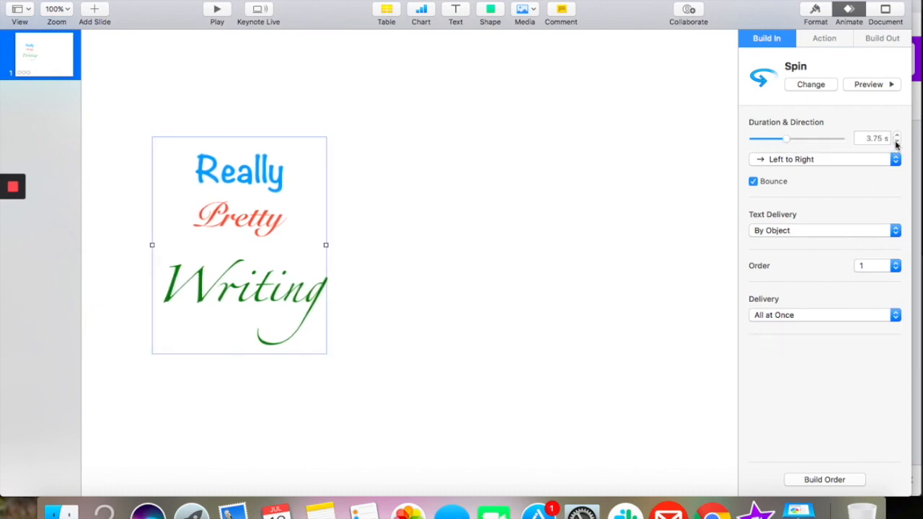
pyautogui.click(871, 85)
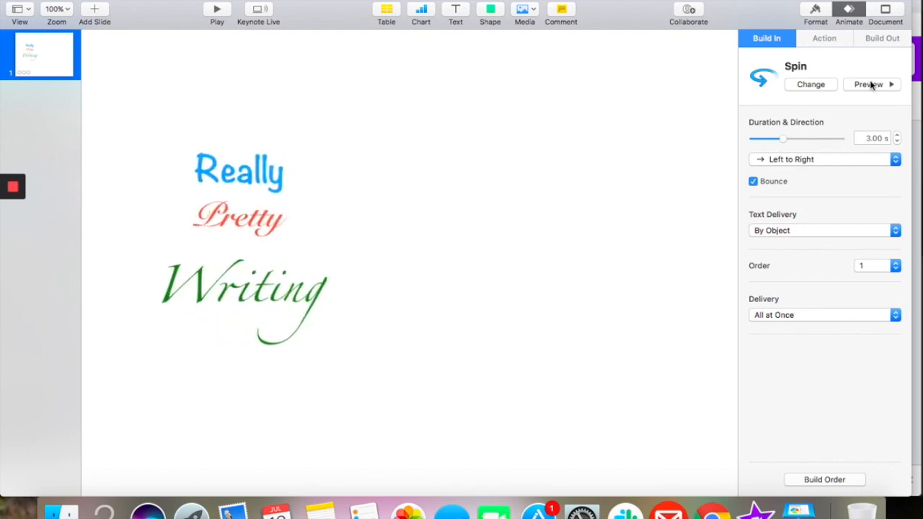
# Set the slide's background to No Fill.
pyautogui.click(342, 233)
pyautogui.click(233, 252)
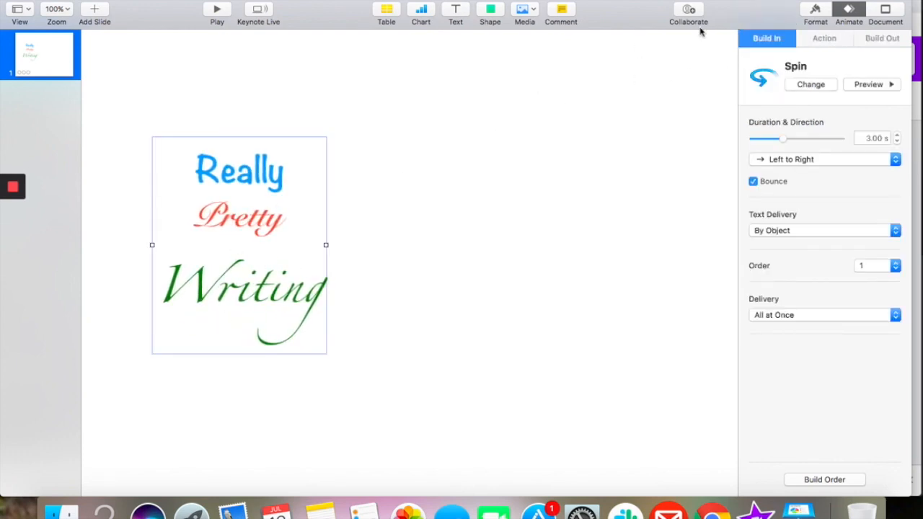
pyautogui.click(815, 9)
pyautogui.click(467, 114)
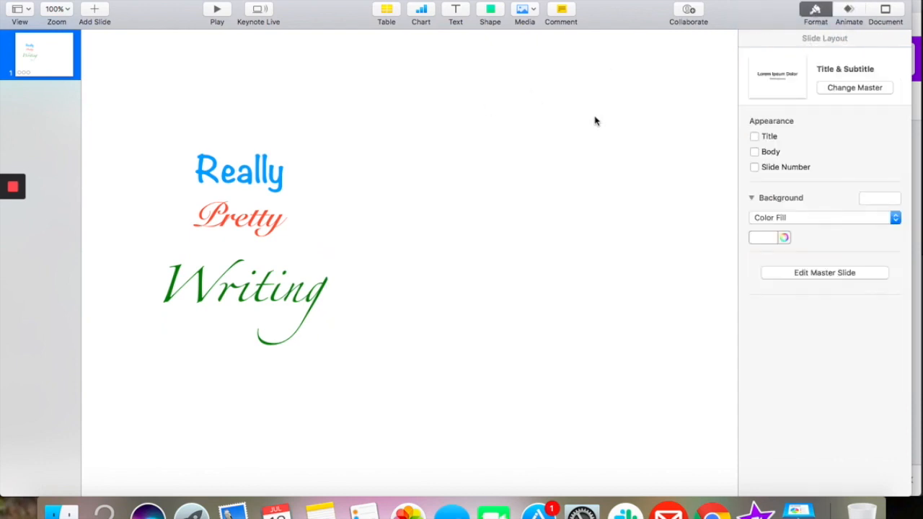
pyautogui.click(758, 220)
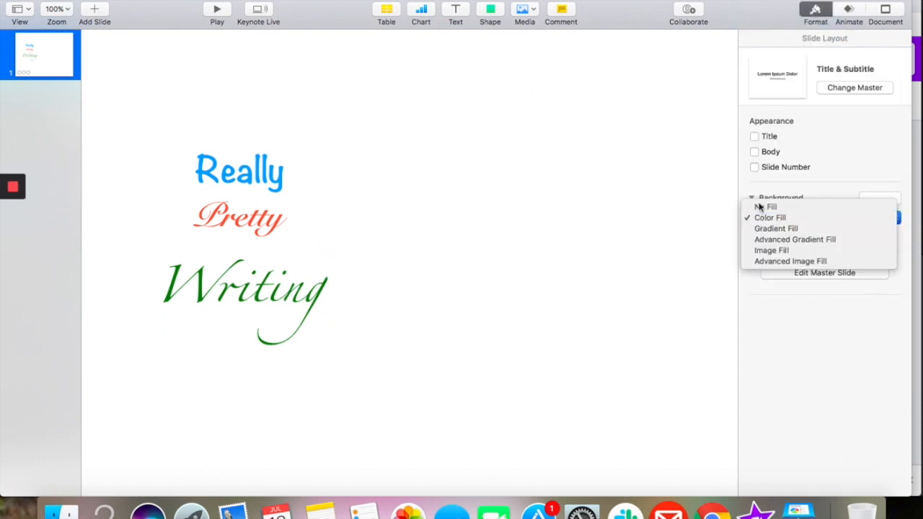
pyautogui.click(761, 207)
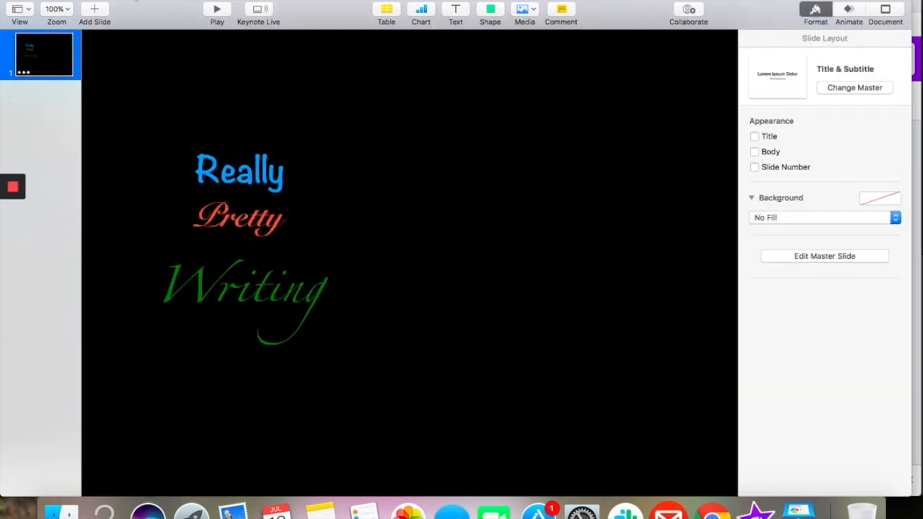
# Export the slide as a movie with custom resolution and Apple ProRes 4444 compression, saved as "writing" on the Desktop.
pyautogui.click(88, 0)
pyautogui.moveTo(169, 112)
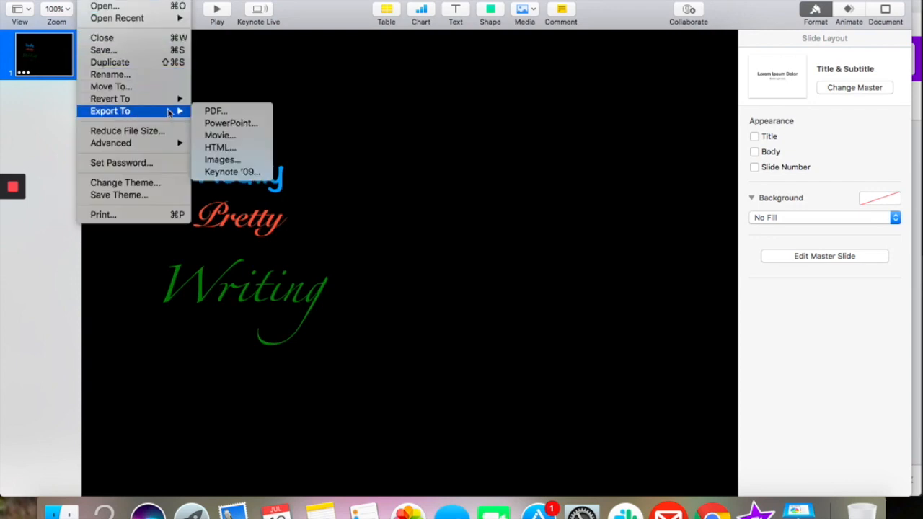
pyautogui.click(215, 135)
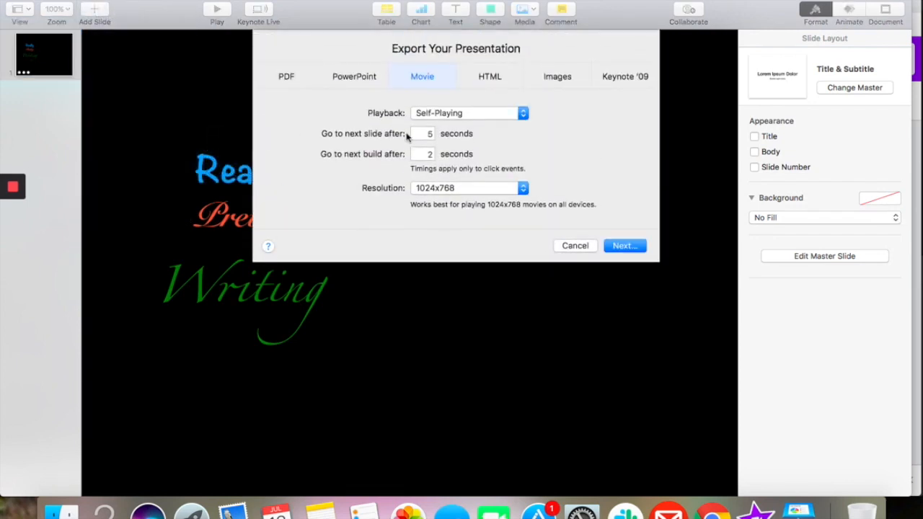
pyautogui.click(524, 189)
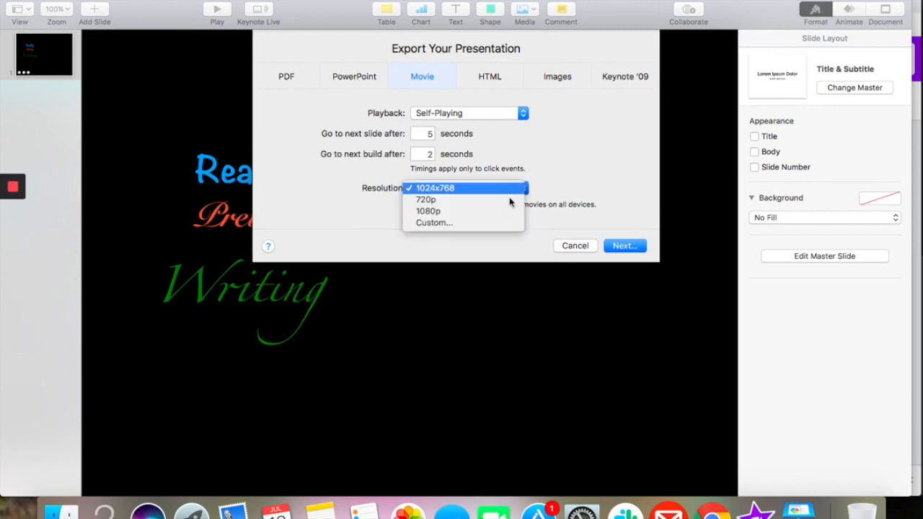
pyautogui.click(495, 223)
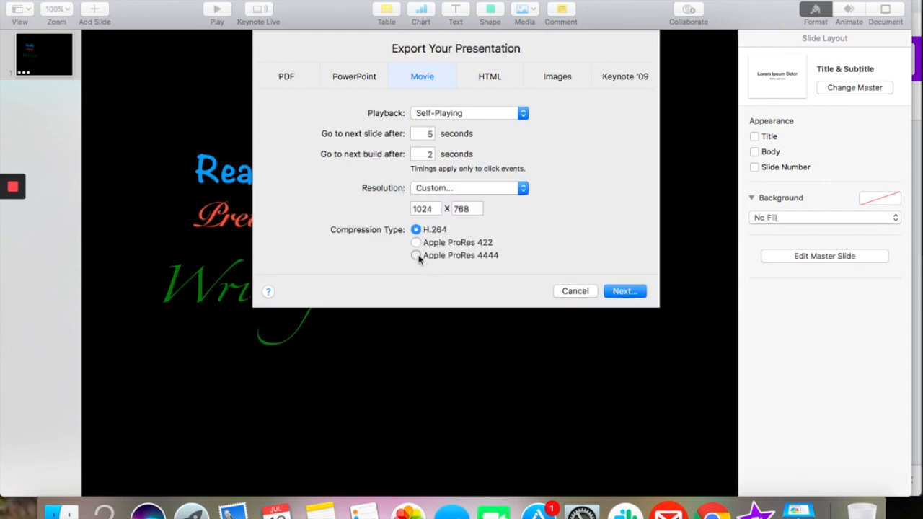
pyautogui.click(625, 291)
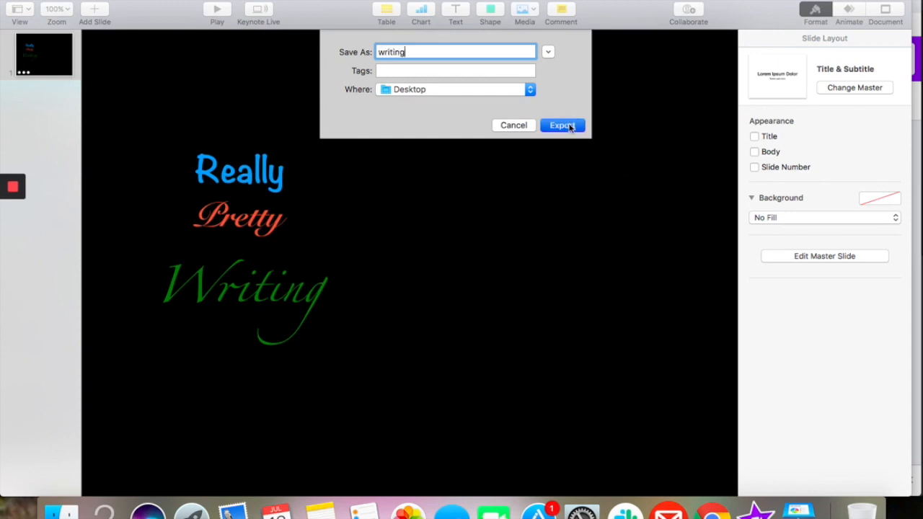
pyautogui.click(563, 125)
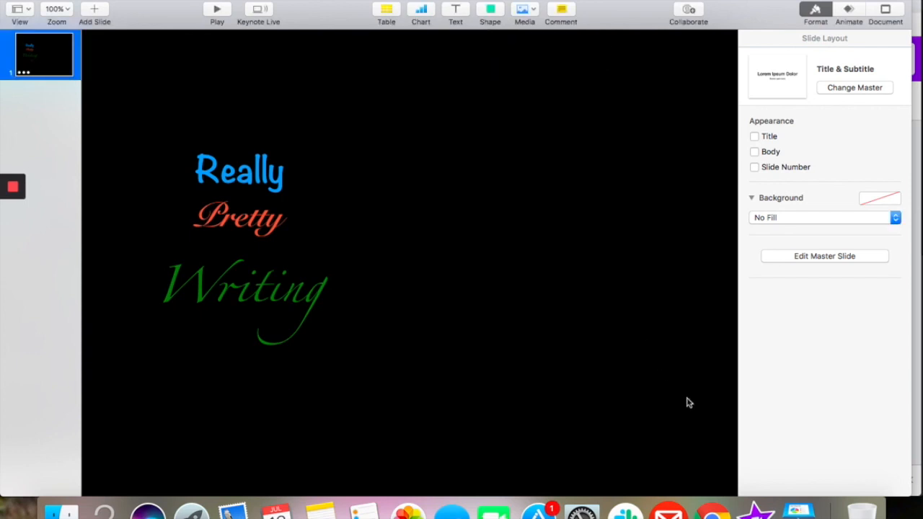
# Switch to iMovie and add the "writing" movie from the Desktop folder as an overlay above the main clip, after the basketball overlay.
pyautogui.click(755, 511)
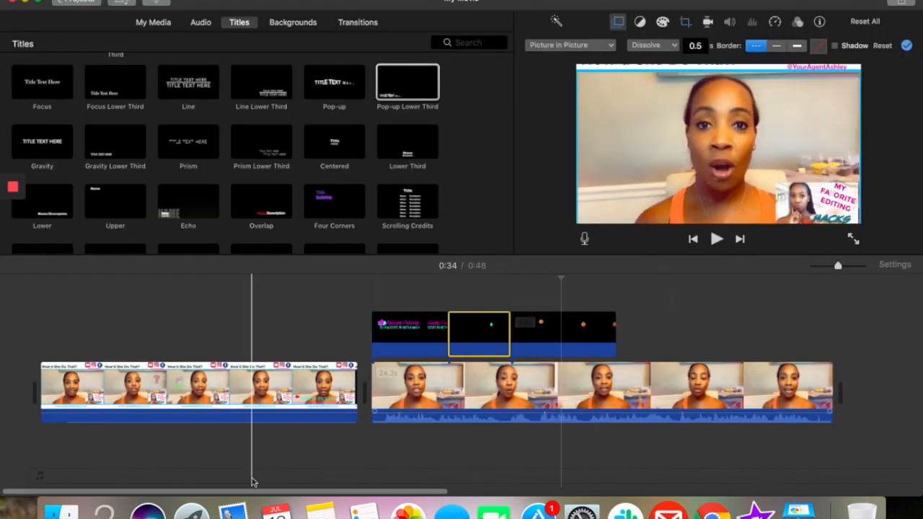
pyautogui.click(61, 511)
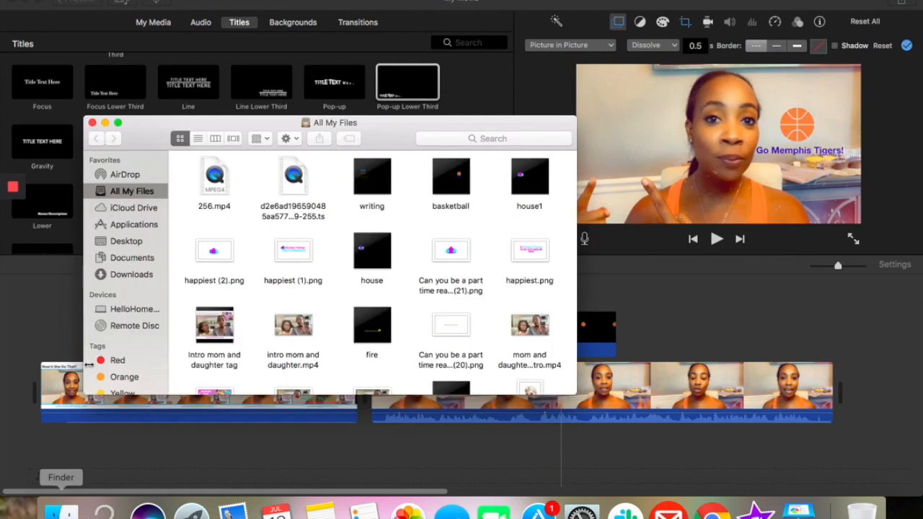
pyautogui.click(122, 275)
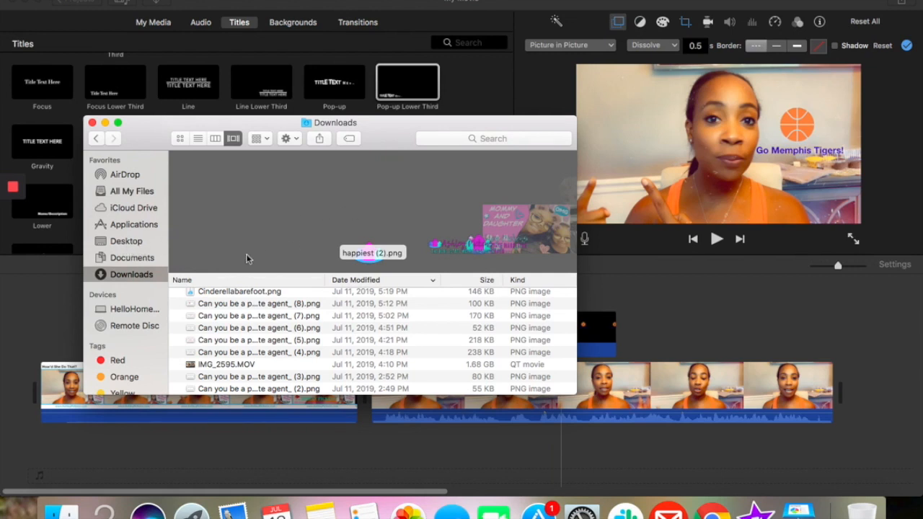
pyautogui.click(134, 243)
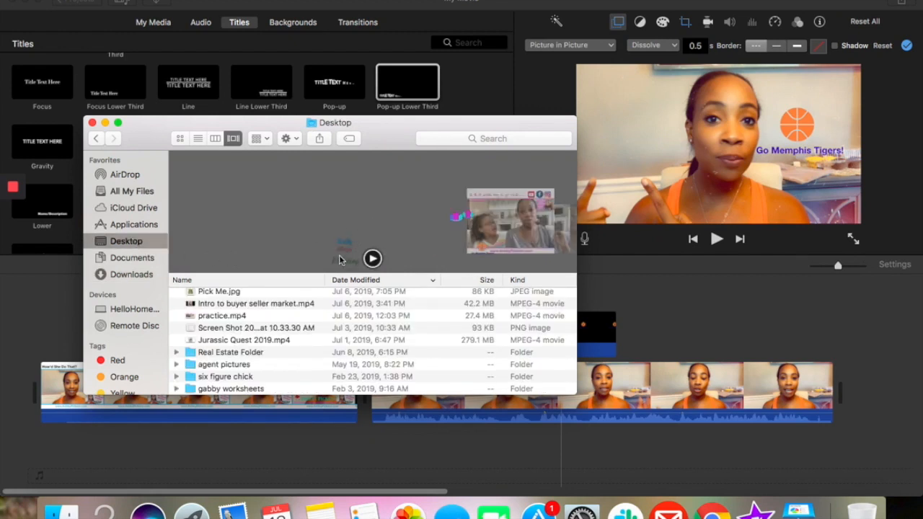
pyautogui.scroll(10, 362, 238)
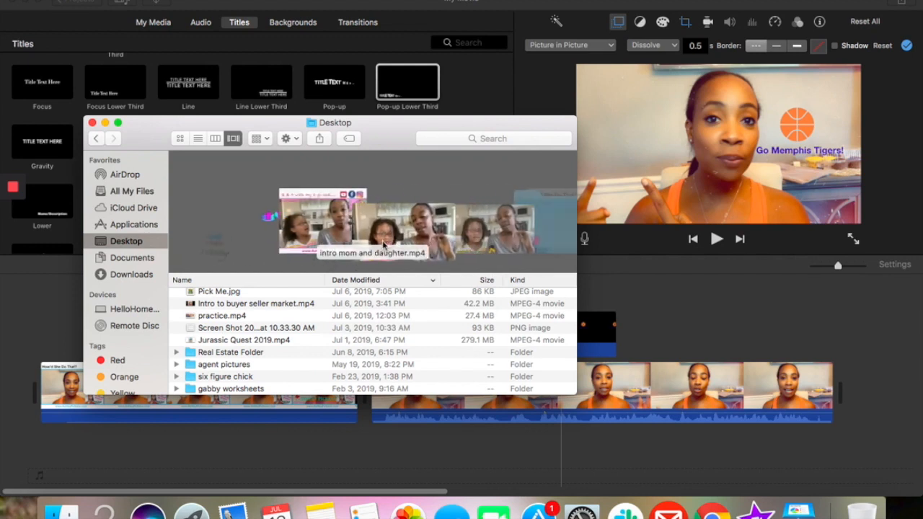
pyautogui.scroll(5, 202, 302)
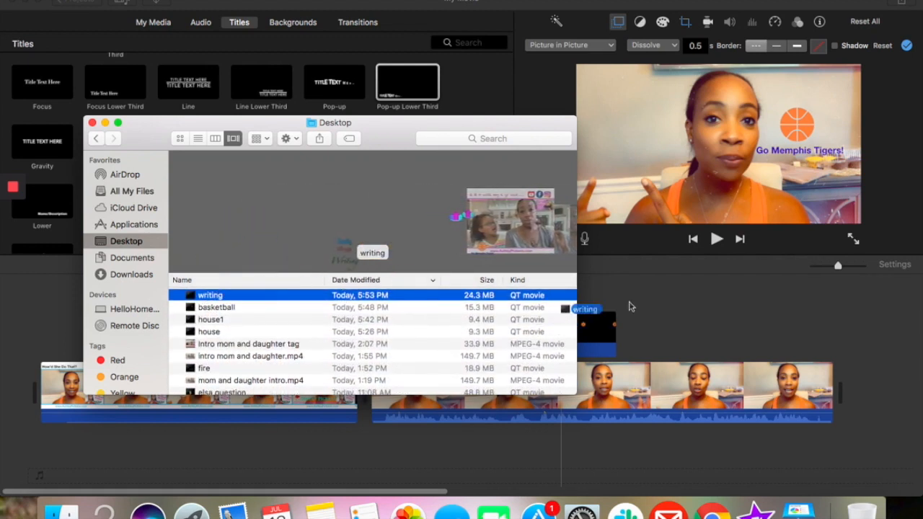
pyautogui.moveTo(630, 307); pyautogui.dragTo(678, 314)
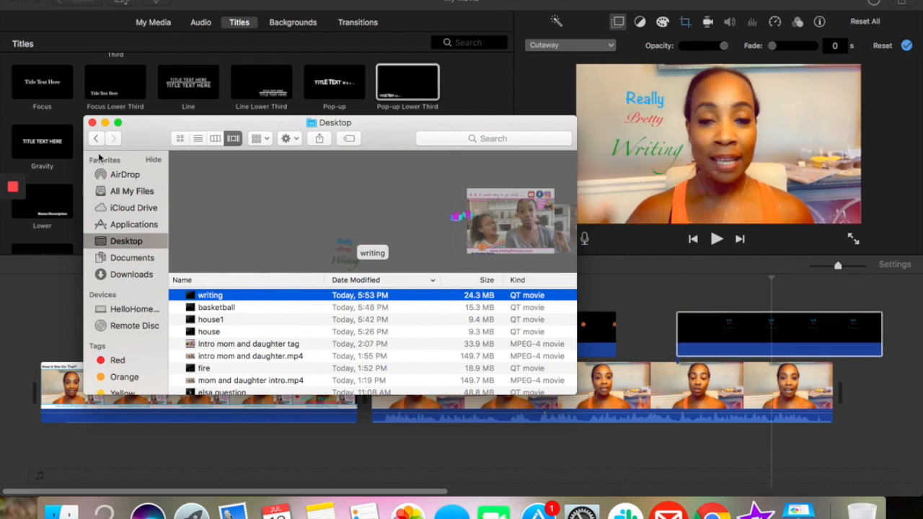
pyautogui.click(92, 122)
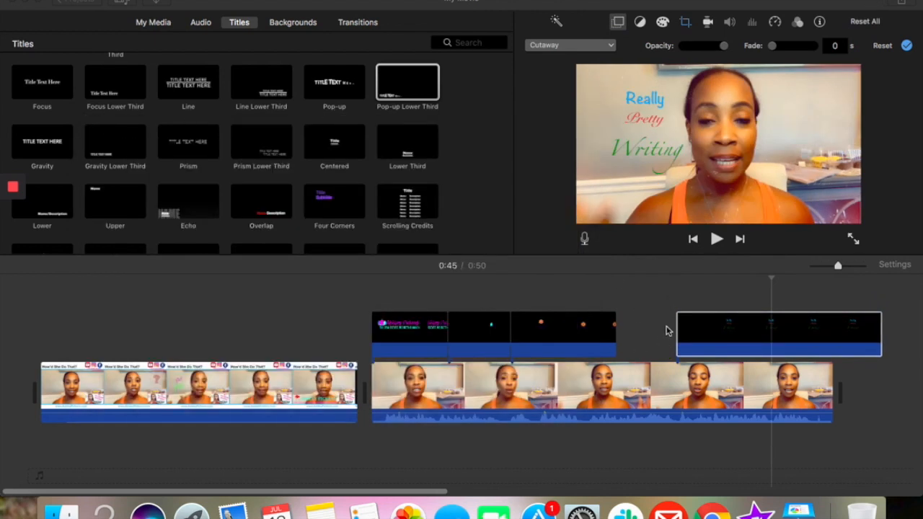
# Move the writing overlay directly up against the end of the basketball overlay and play the passage between them.
pyautogui.moveTo(729, 330); pyautogui.dragTo(656, 340)
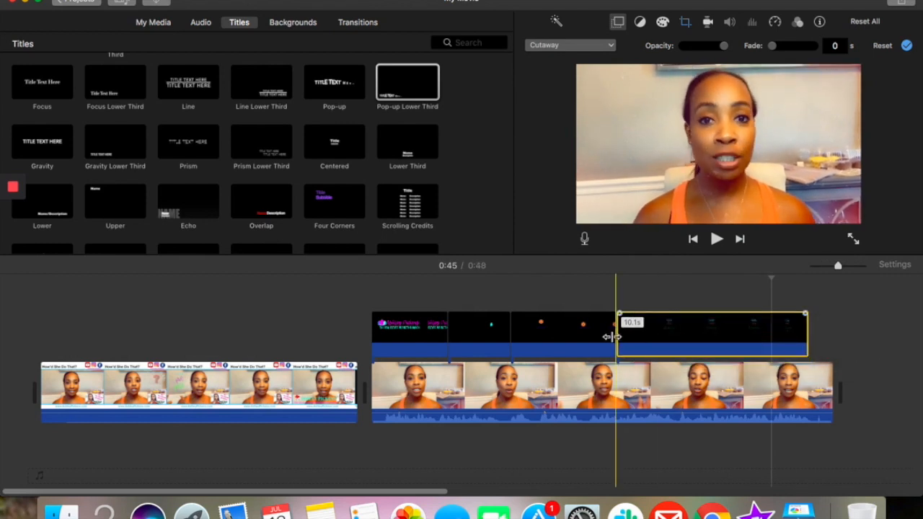
pyautogui.click(605, 344)
pyautogui.click(716, 239)
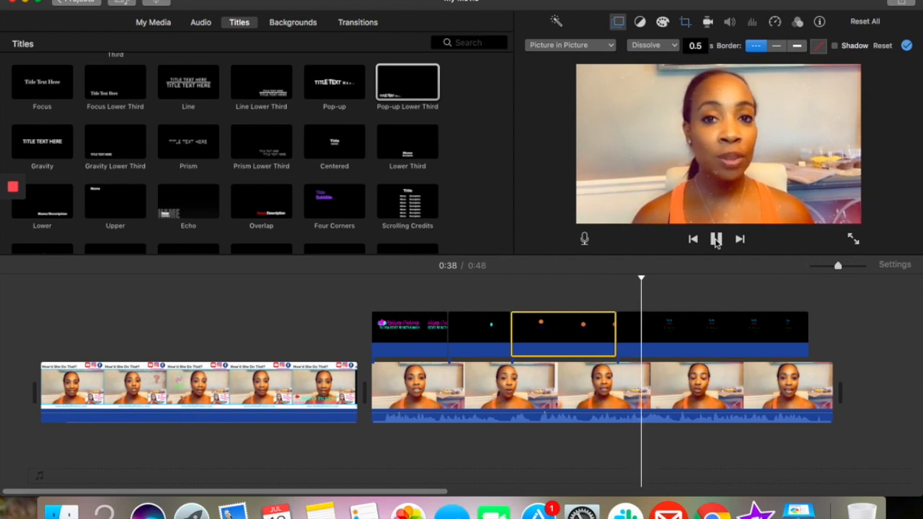
pyautogui.click(716, 240)
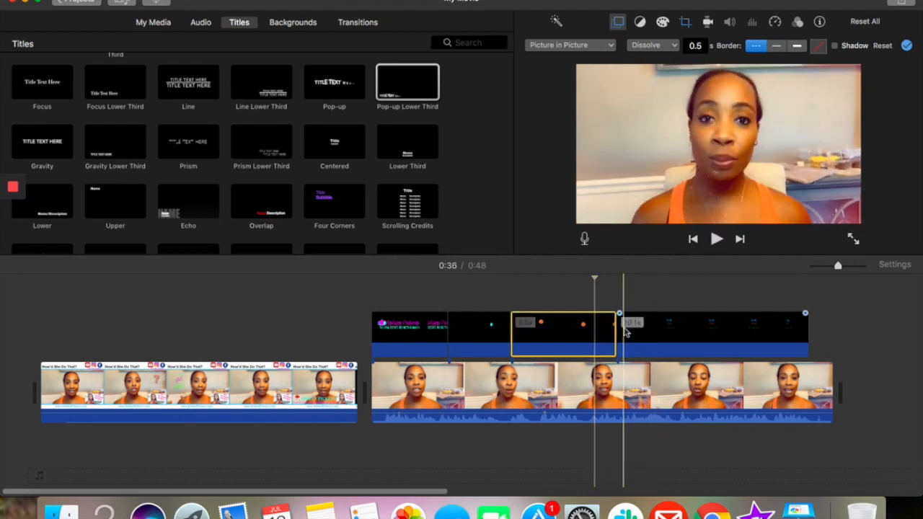
# Trim the end of the basketball overlay to 4.2 s and close the gap with the writing overlay, playing back the result.
pyautogui.moveTo(611, 333); pyautogui.dragTo(591, 334)
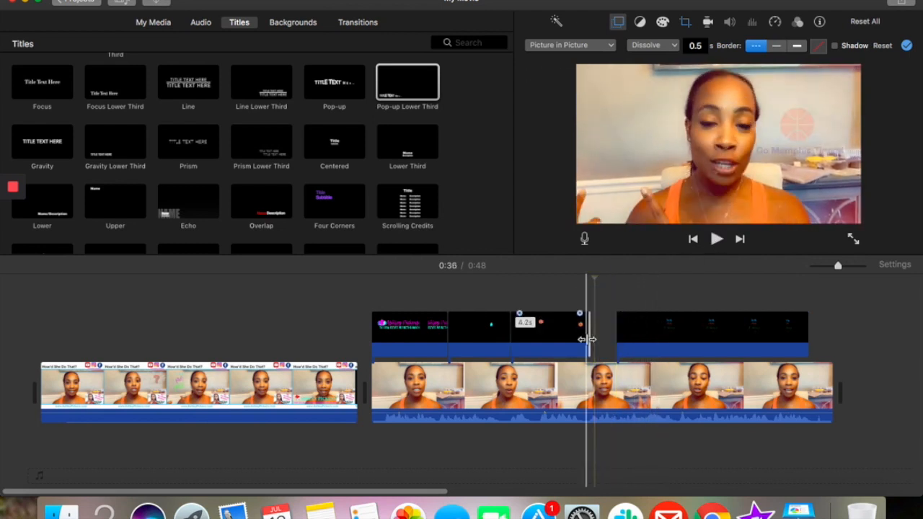
pyautogui.moveTo(648, 337); pyautogui.dragTo(611, 336)
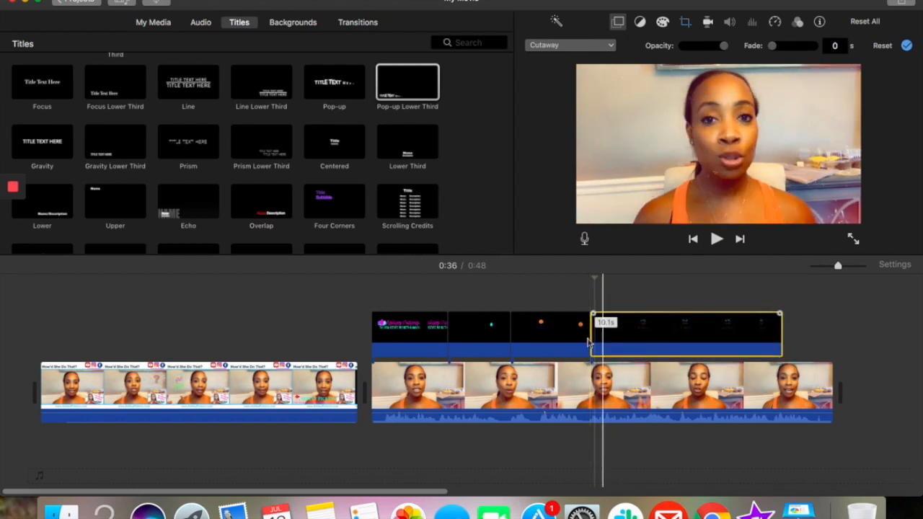
pyautogui.click(564, 336)
pyautogui.click(715, 241)
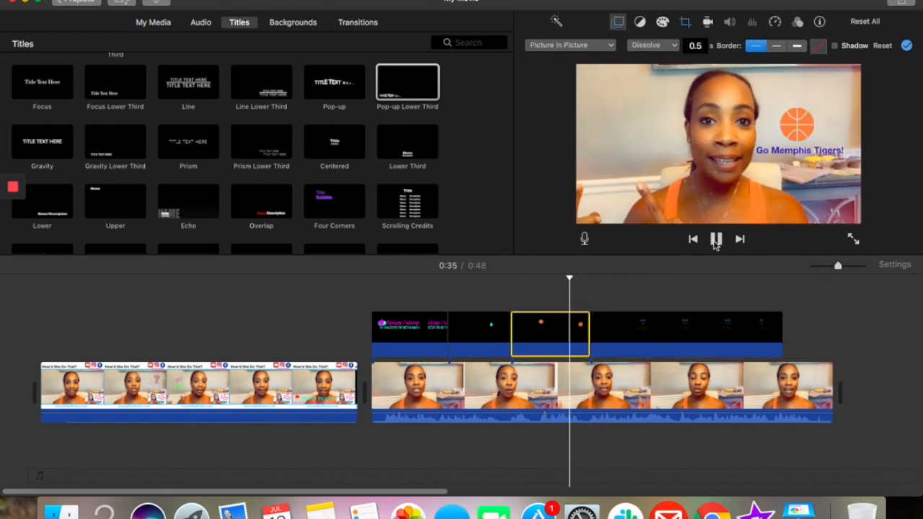
# Nudge the basketball overlay slightly later and trim the end of the writing overlay to 6.6 s, playing back the passage.
pyautogui.click(715, 241)
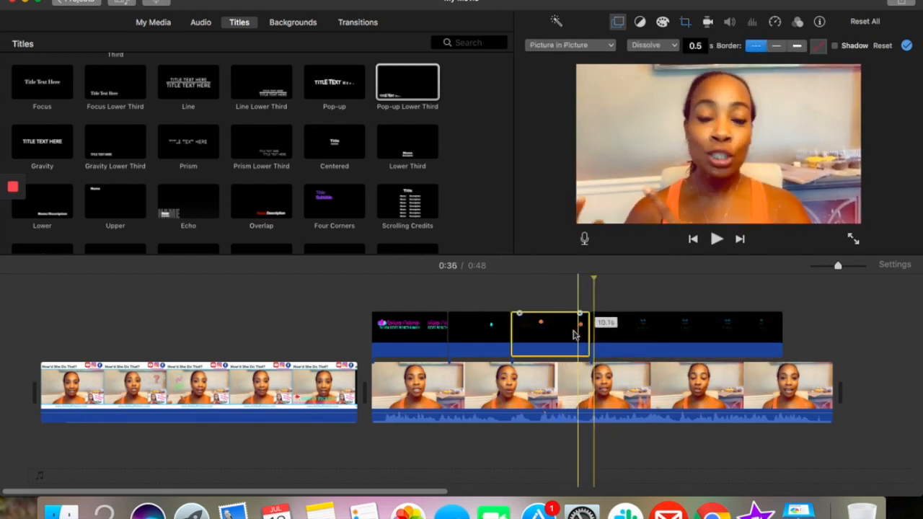
pyautogui.moveTo(569, 334); pyautogui.dragTo(587, 333)
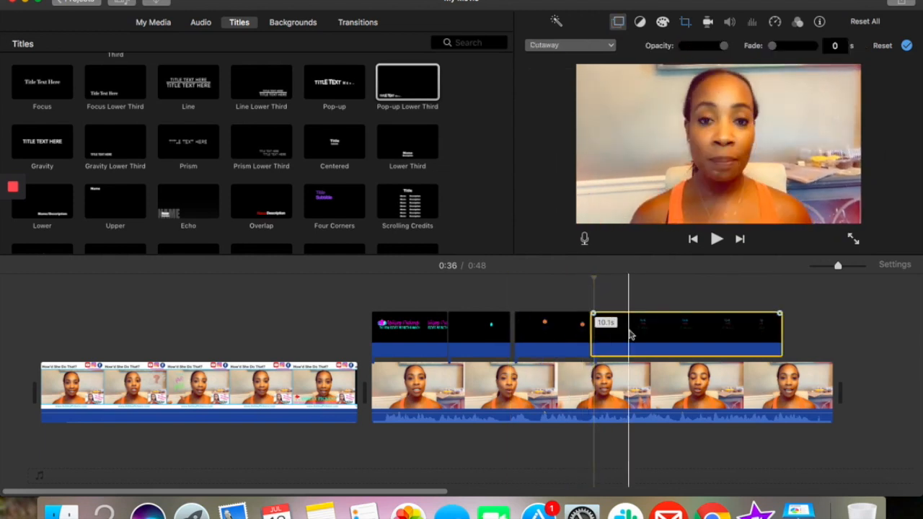
pyautogui.moveTo(774, 328); pyautogui.dragTo(718, 329)
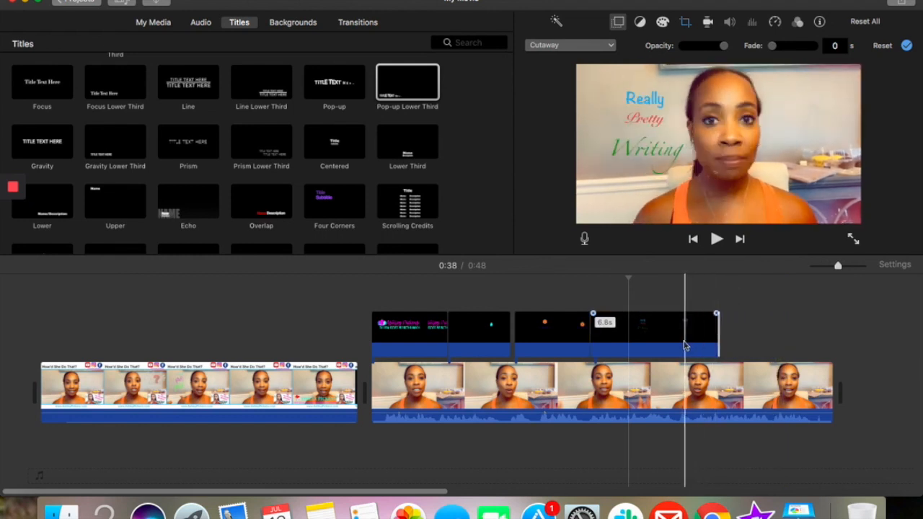
pyautogui.click(603, 351)
pyautogui.click(594, 345)
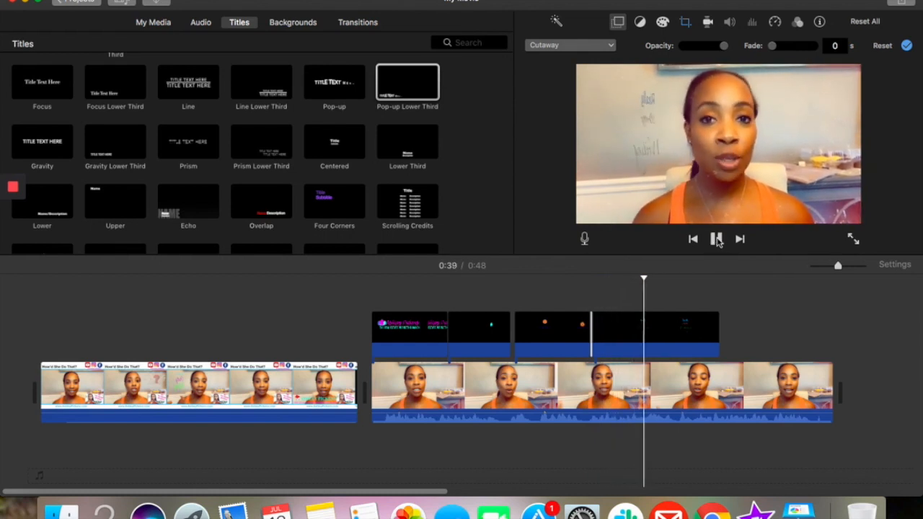
pyautogui.click(606, 332)
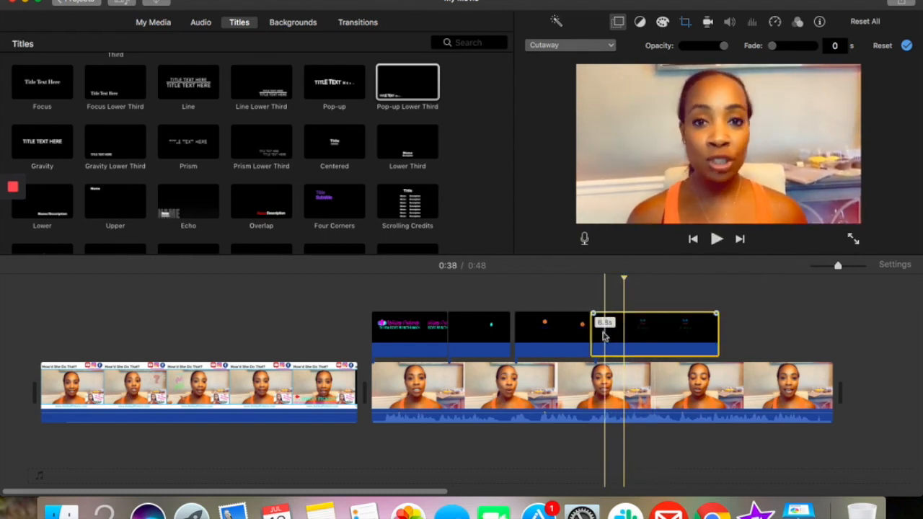
# Shorten the basketball overlay to 3.2 s, trim the writing overlay to 5.0 s and close the gap between them.
pyautogui.moveTo(591, 337); pyautogui.dragTo(569, 341)
pyautogui.click(583, 344)
pyautogui.click(583, 345)
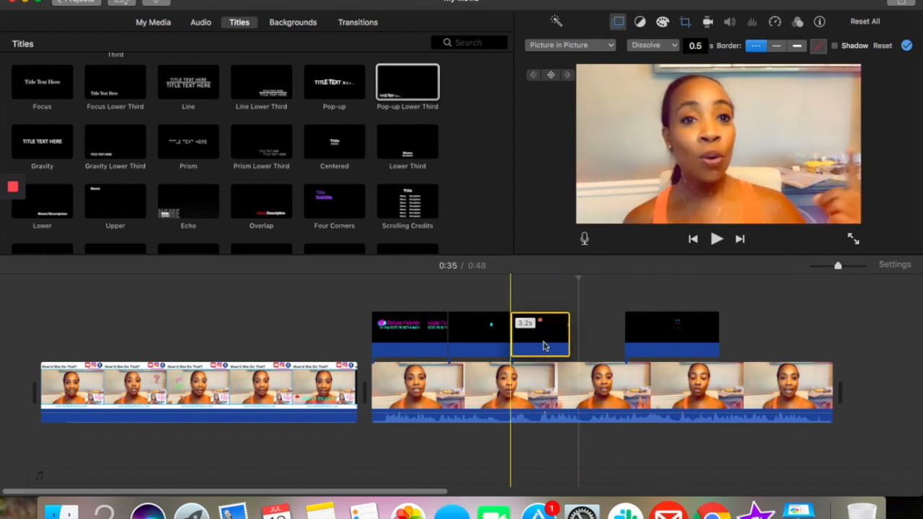
pyautogui.moveTo(642, 342); pyautogui.dragTo(596, 344)
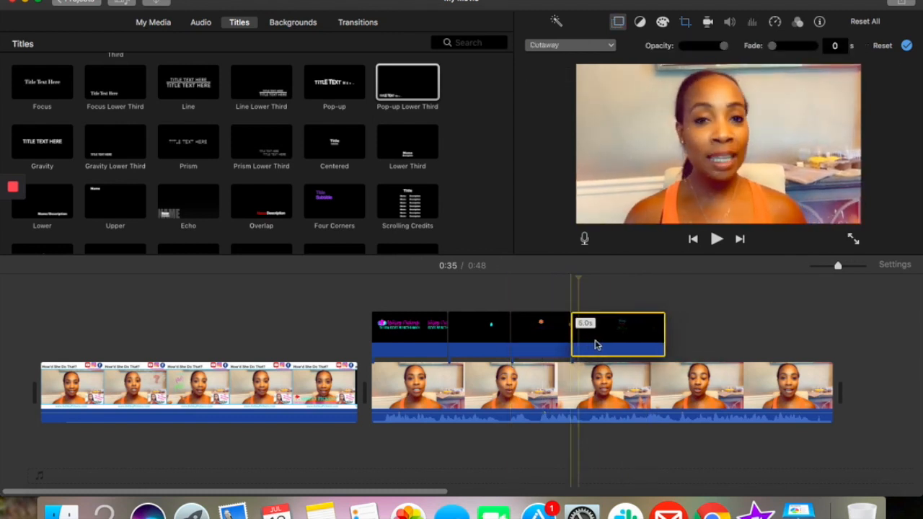
pyautogui.click(553, 337)
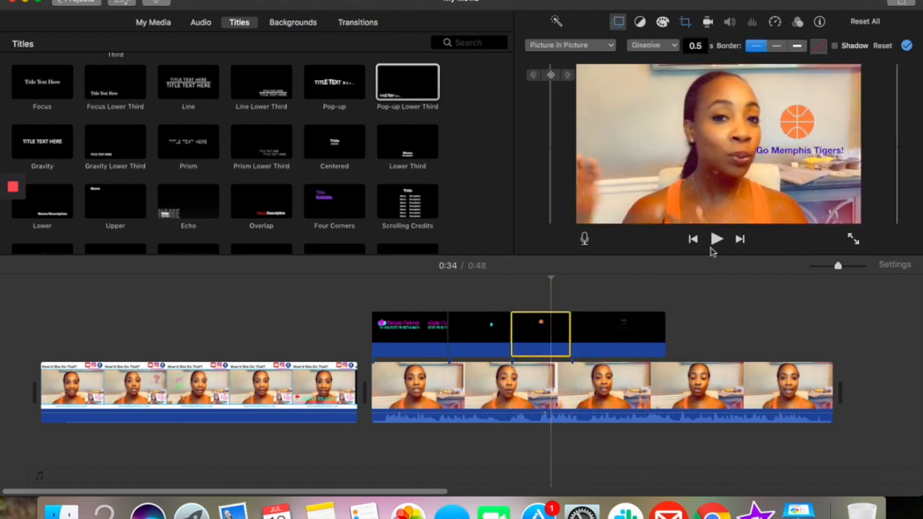
pyautogui.click(716, 241)
pyautogui.click(716, 240)
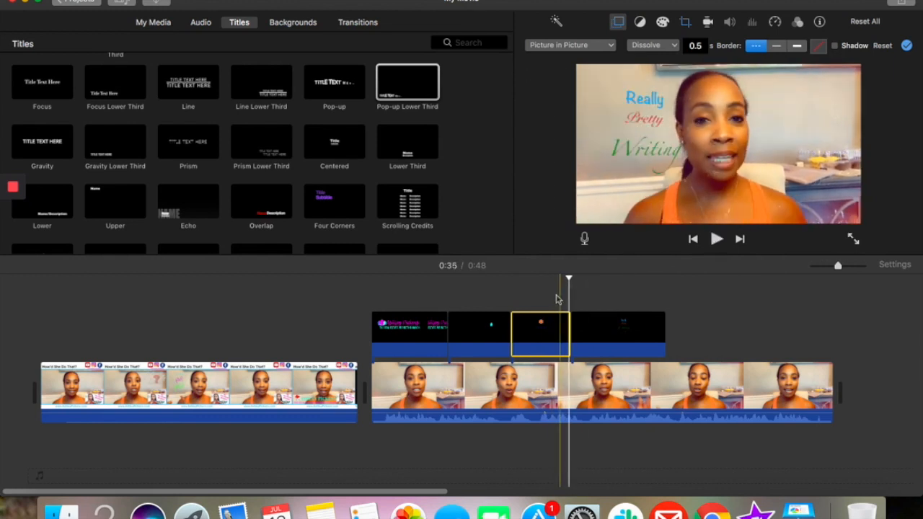
# Shorten the house logo overlay to 2.2 s and move the basketball and writing overlays up against it, playing back the result.
pyautogui.click(469, 326)
pyautogui.moveTo(510, 332)
pyautogui.mouseDown()
pyautogui.moveTo(501, 333)
pyautogui.moveTo(513, 337)
pyautogui.mouseUp()
pyautogui.click(523, 336)
pyautogui.click(590, 339)
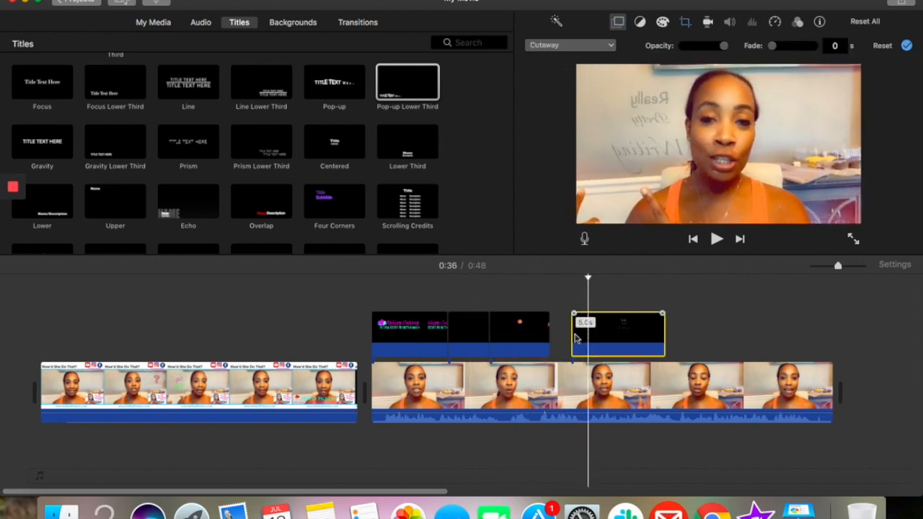
pyautogui.moveTo(577, 339); pyautogui.dragTo(556, 339)
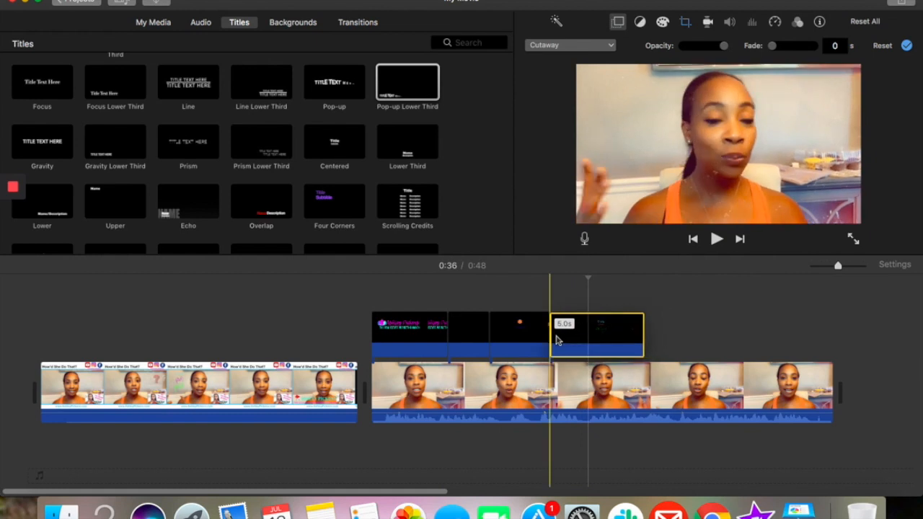
pyautogui.click(503, 324)
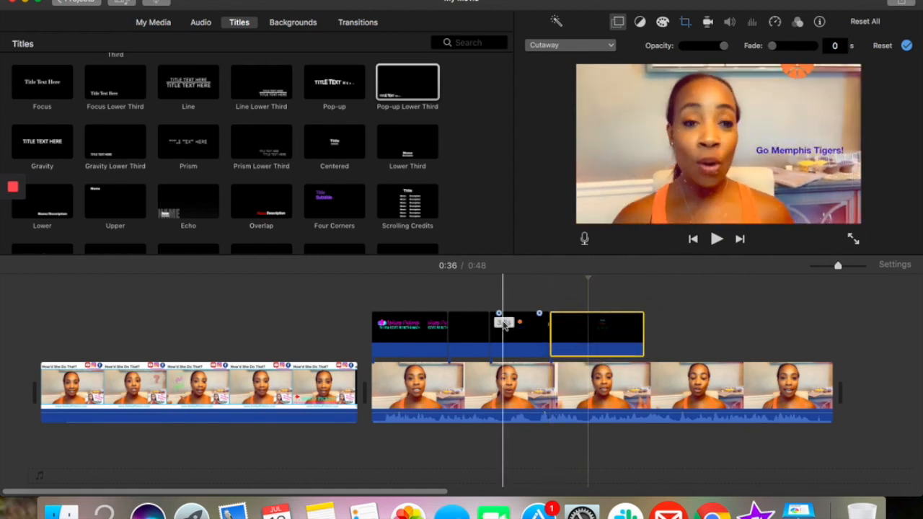
pyautogui.click(717, 240)
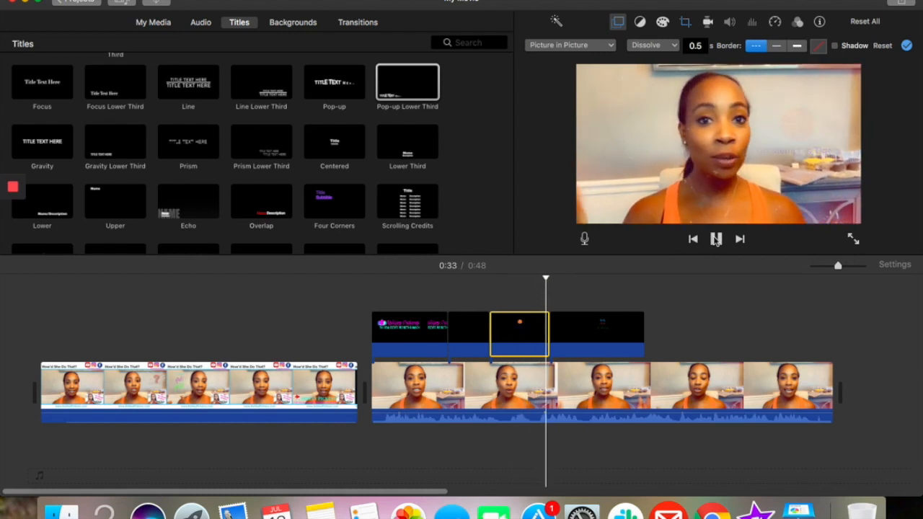
pyautogui.click(716, 240)
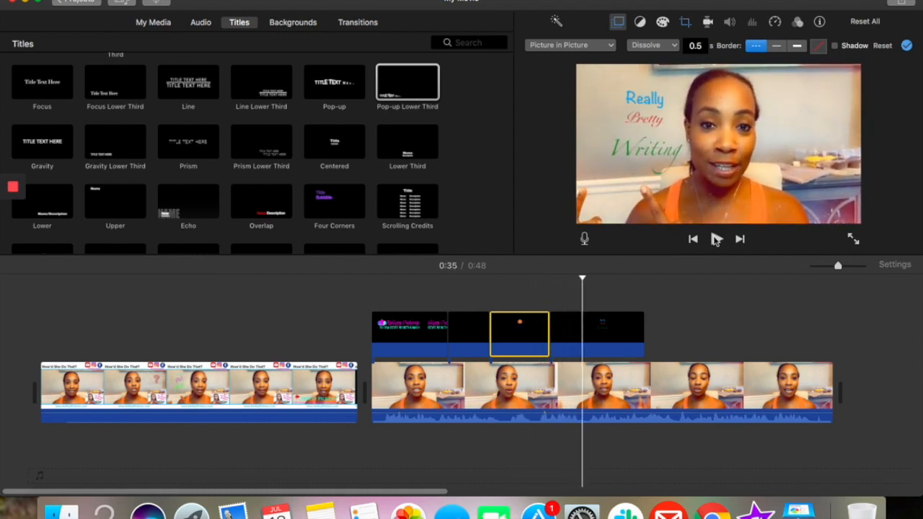
# Trim the start of the writing overlay to 4.5 s and move it back against the basketball overlay, playing the transition.
pyautogui.click(560, 326)
pyautogui.moveTo(551, 333); pyautogui.dragTo(563, 333)
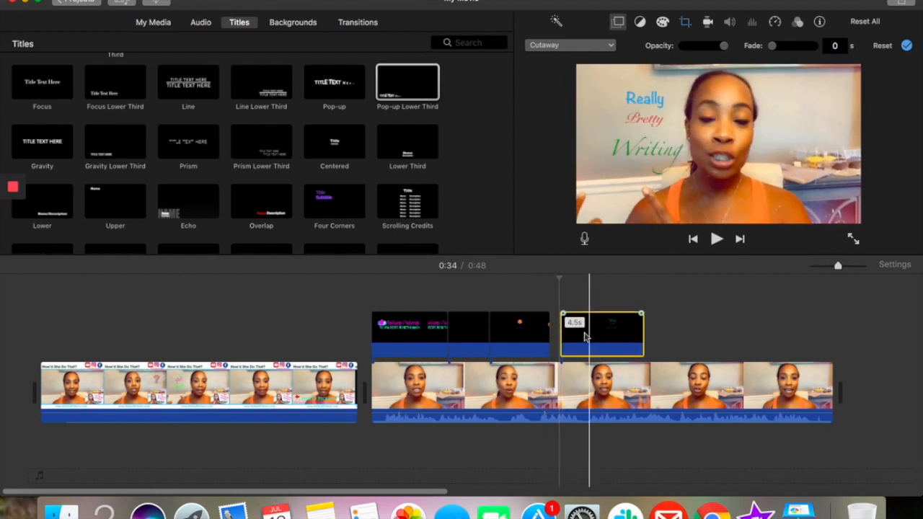
pyautogui.click(543, 333)
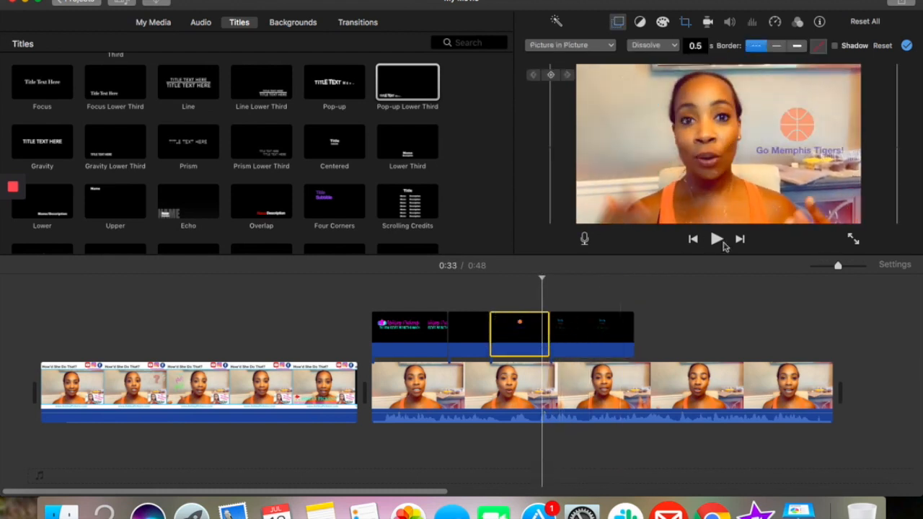
pyautogui.click(718, 243)
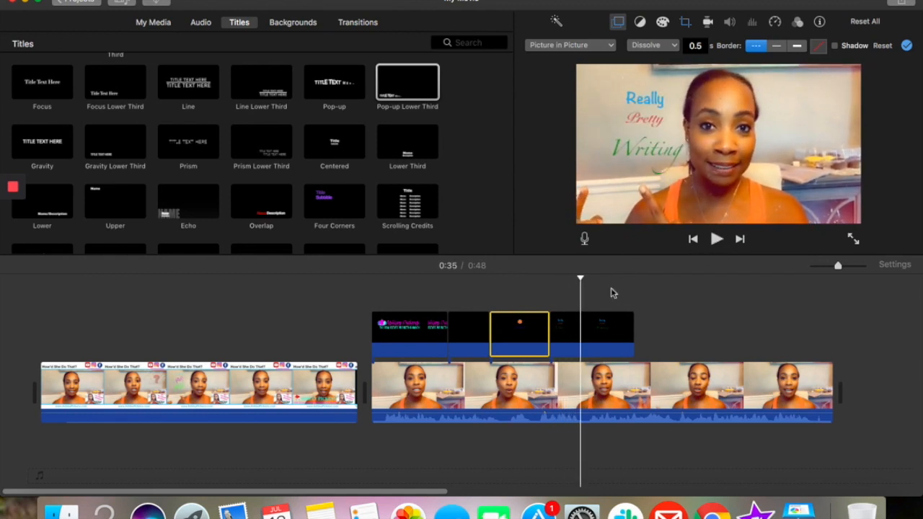
# Set the writing overlay to Picture in Picture and enlarge and position its text in the empty wall area beside the speaker's head.
pyautogui.click(603, 334)
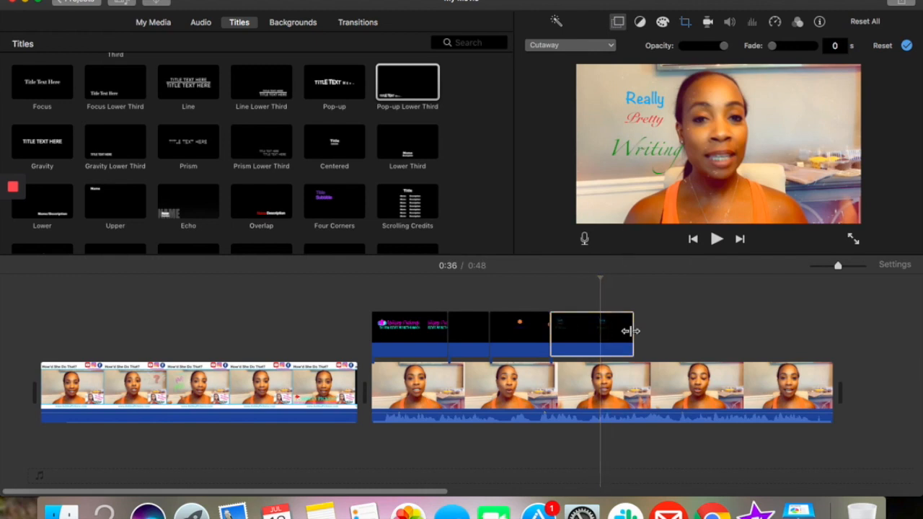
pyautogui.click(570, 47)
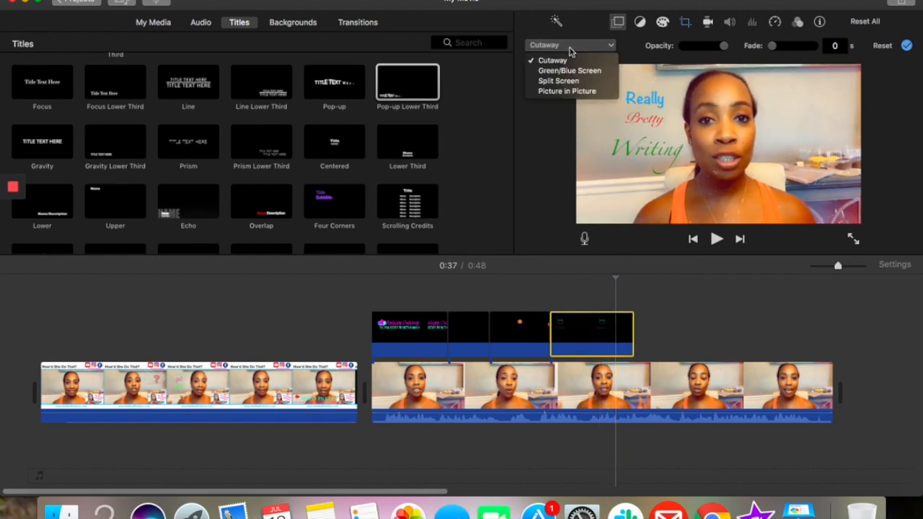
pyautogui.click(569, 92)
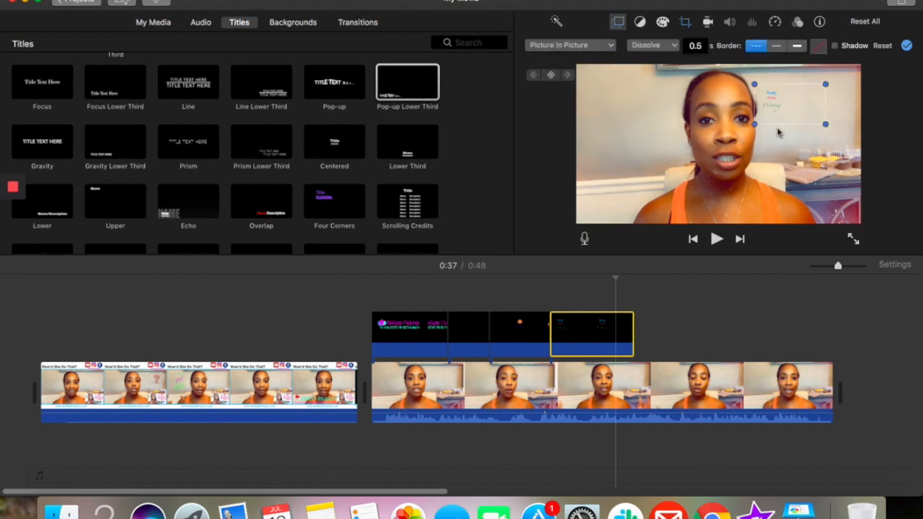
pyautogui.moveTo(730, 162); pyautogui.dragTo(685, 221)
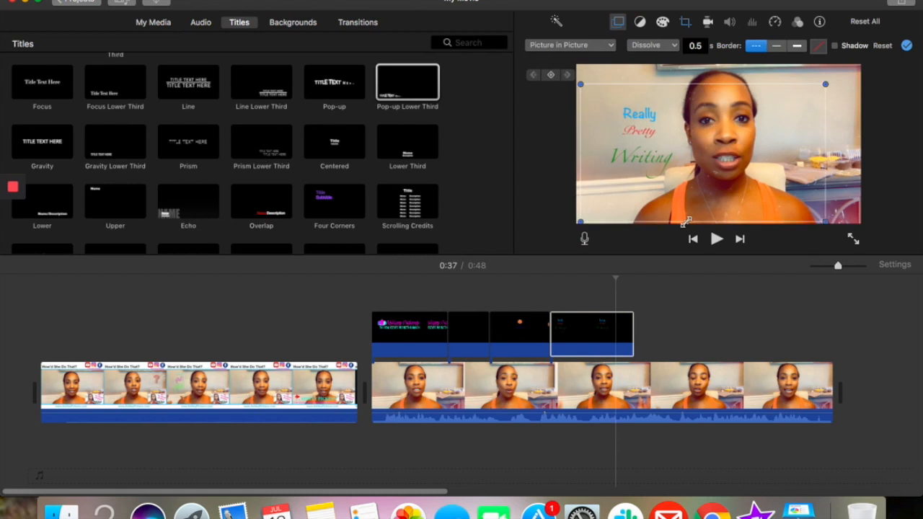
pyautogui.moveTo(651, 132)
pyautogui.mouseDown()
pyautogui.moveTo(629, 119)
pyautogui.moveTo(634, 128)
pyautogui.mouseUp()
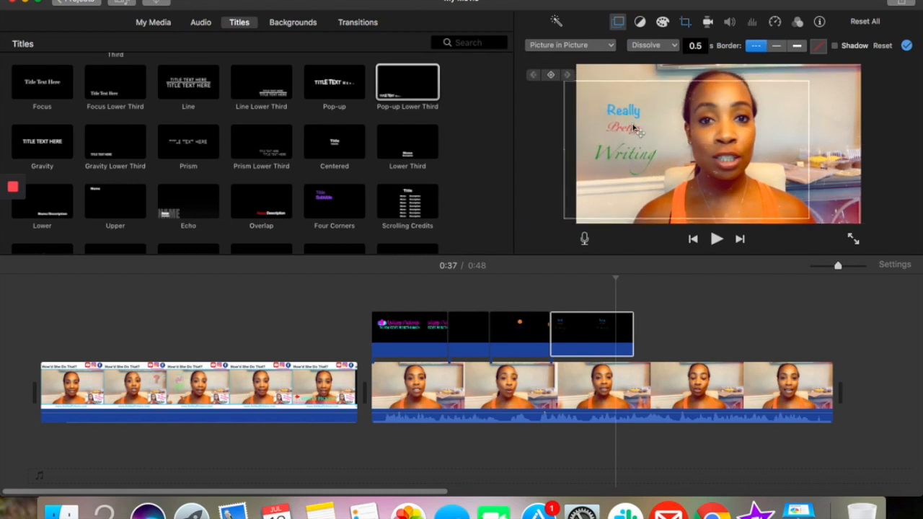
pyautogui.moveTo(810, 80); pyautogui.dragTo(831, 65)
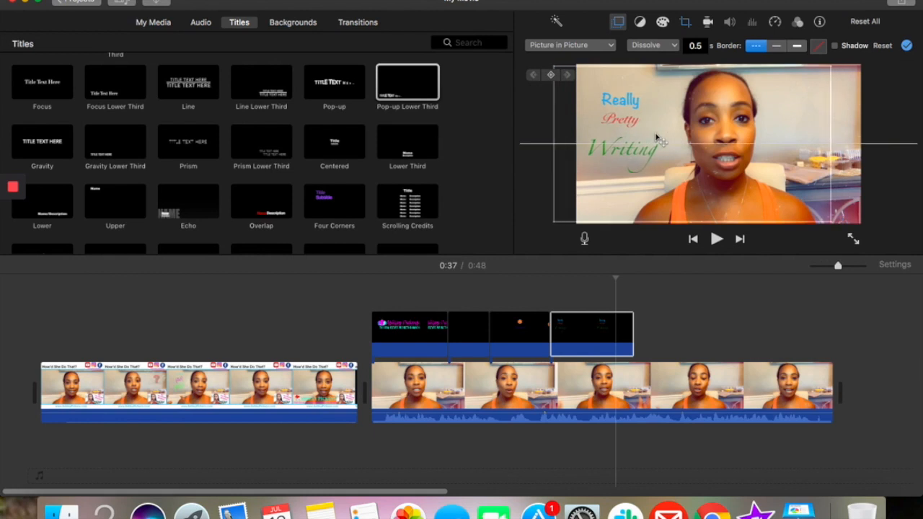
pyautogui.click(685, 318)
pyautogui.click(473, 333)
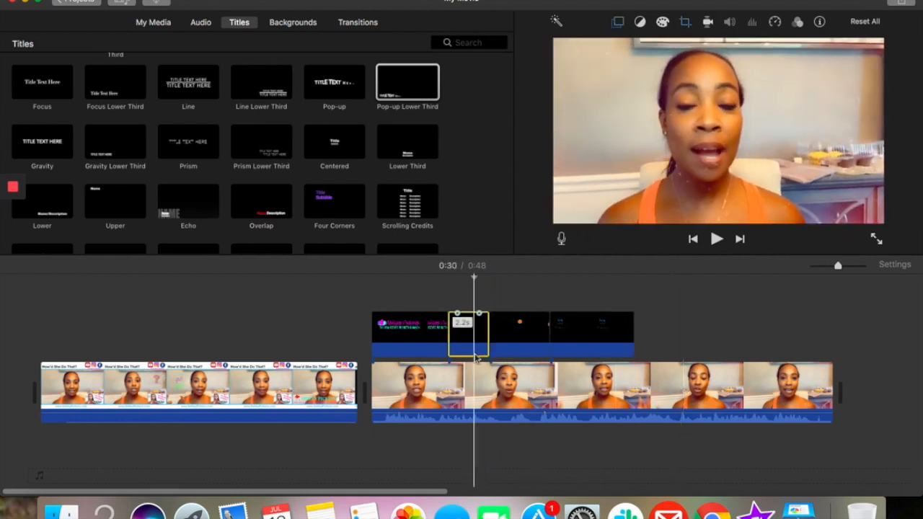
pyautogui.click(717, 240)
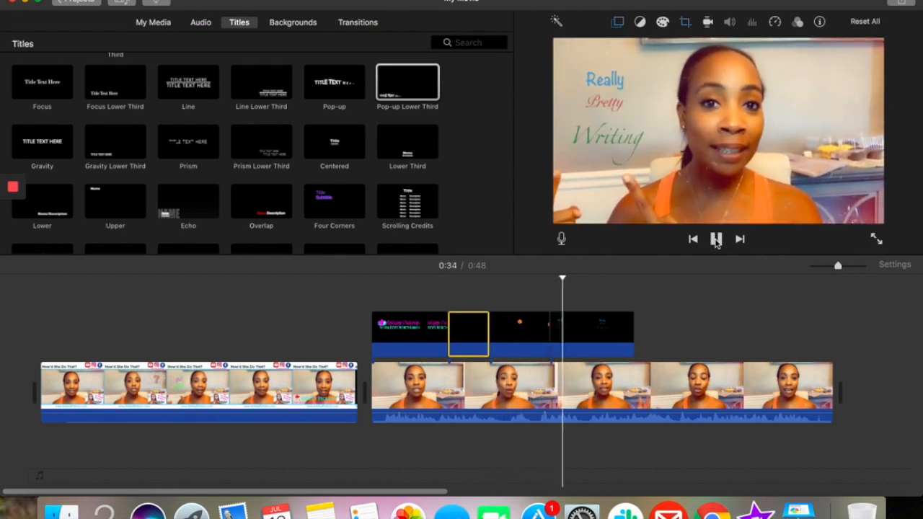
pyautogui.click(717, 242)
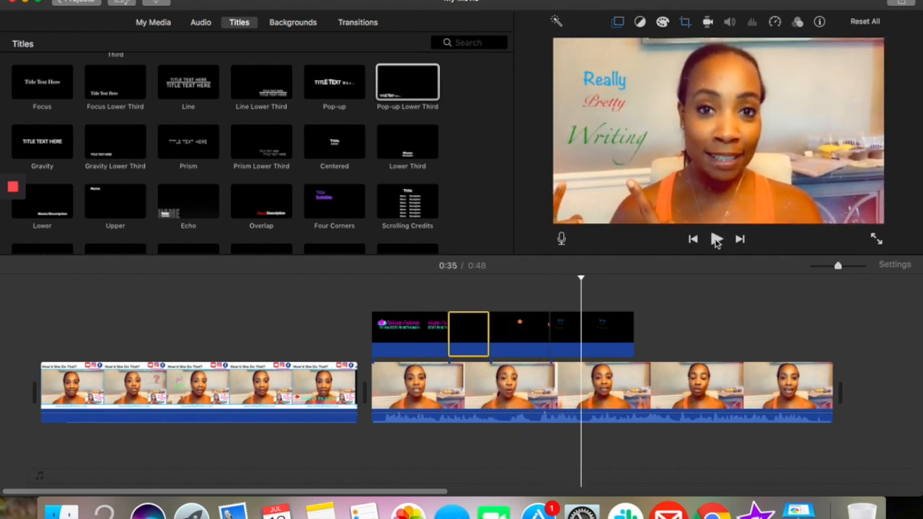
# Shorten the opening name overlay to 3.7 s and extend the house logo overlay to 2.7 s, playing back the logo passage.
pyautogui.rightClick(478, 337)
pyautogui.click(463, 341)
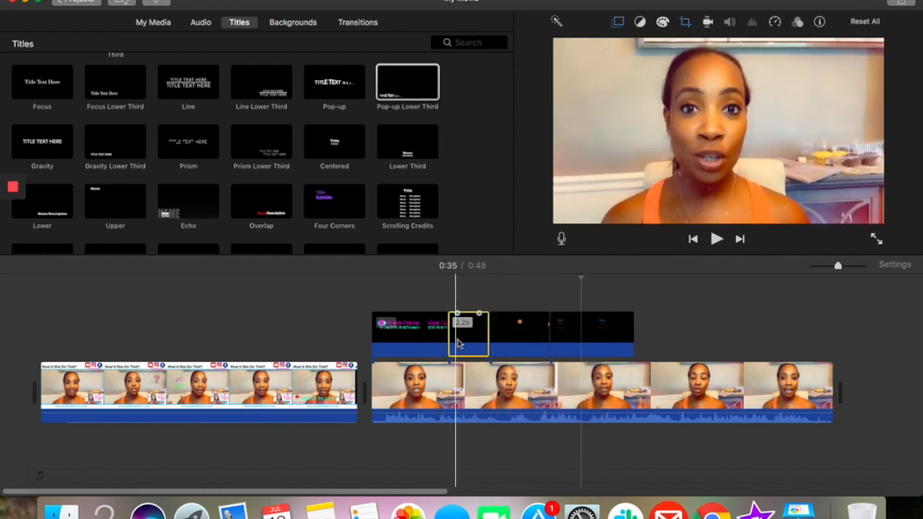
pyautogui.moveTo(465, 345); pyautogui.dragTo(468, 343)
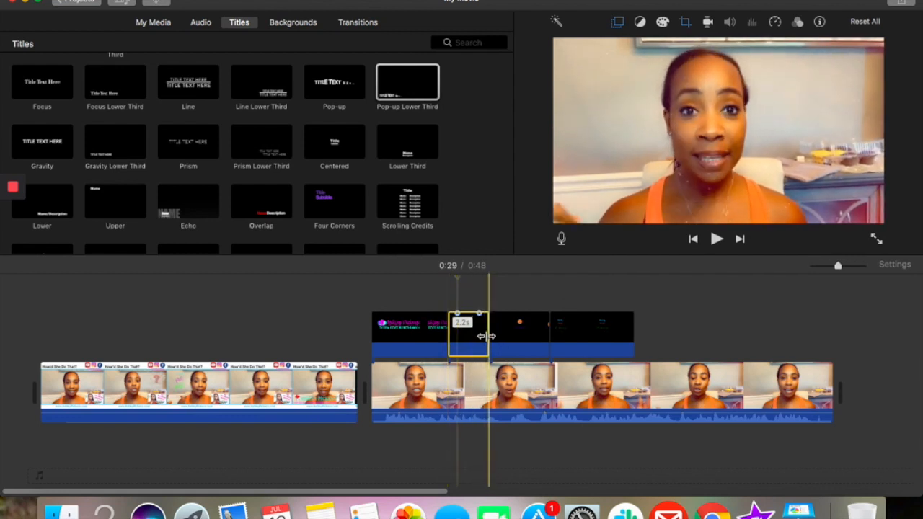
pyautogui.moveTo(450, 339); pyautogui.dragTo(476, 342)
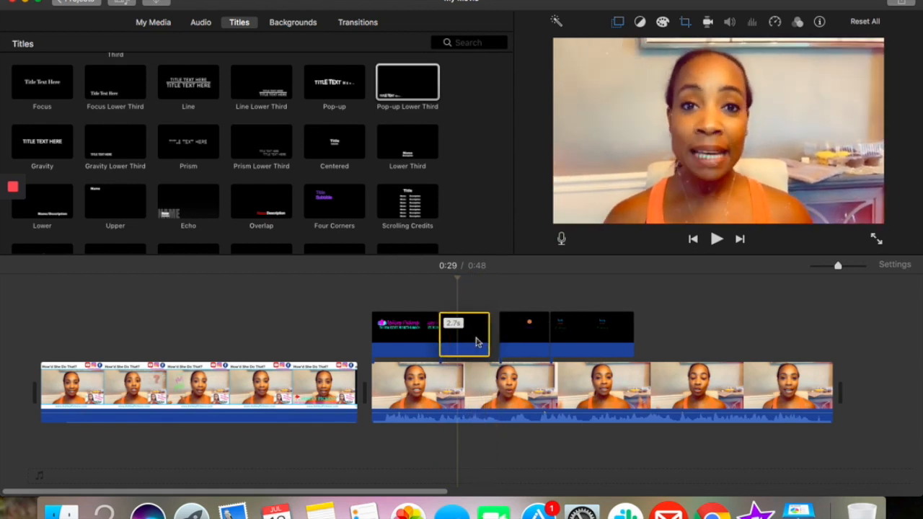
pyautogui.click(417, 333)
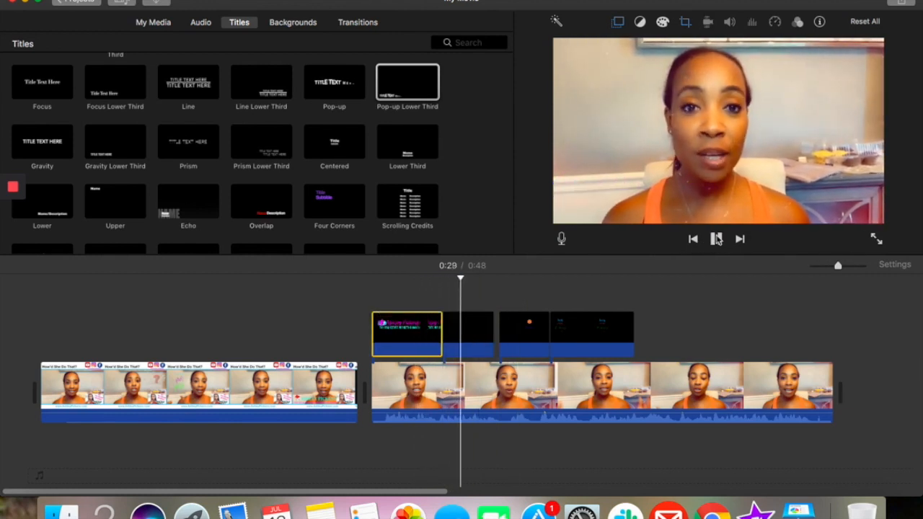
pyautogui.click(716, 238)
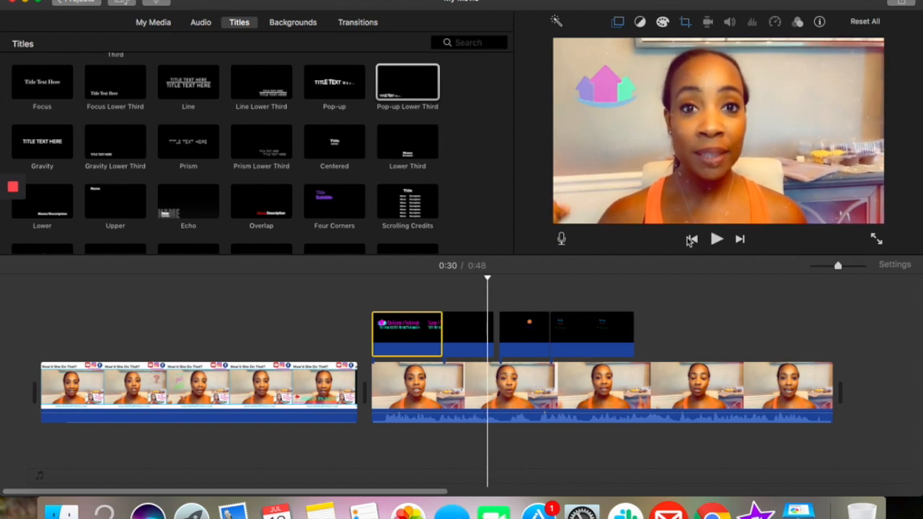
# Trim the start of the basketball overlay and shift the house logo overlay later against it, leaving a gap after the name overlay.
pyautogui.moveTo(465, 339); pyautogui.dragTo(481, 342)
pyautogui.click(430, 341)
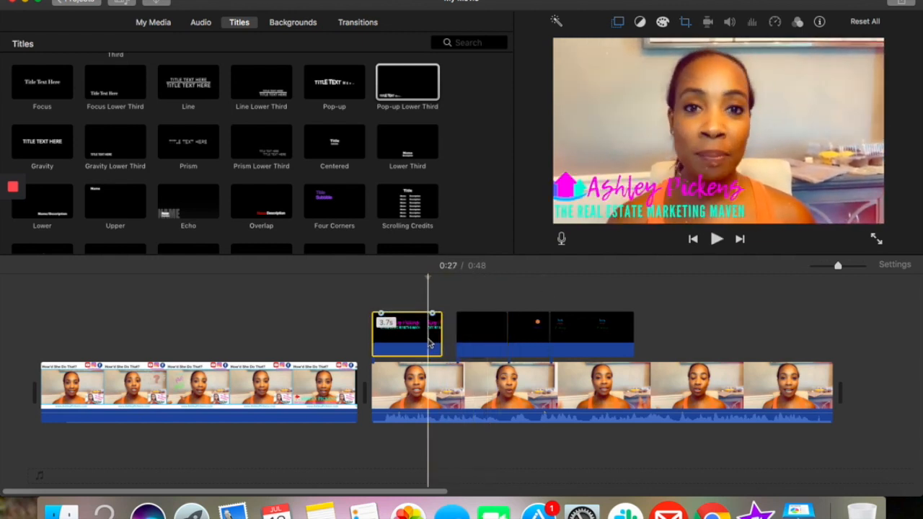
pyautogui.click(467, 338)
pyautogui.click(453, 336)
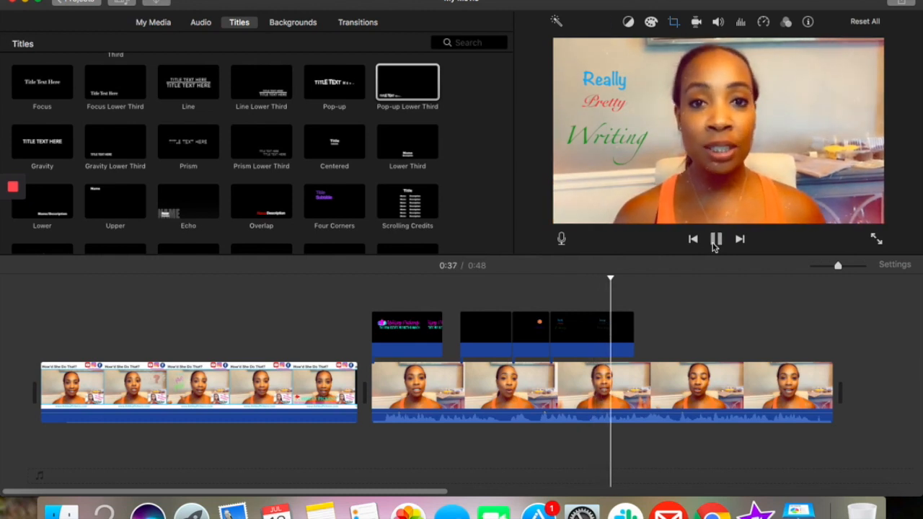
pyautogui.click(715, 241)
# Trim a little off the end of the writing overlay.
pyautogui.click(579, 336)
pyautogui.click(632, 337)
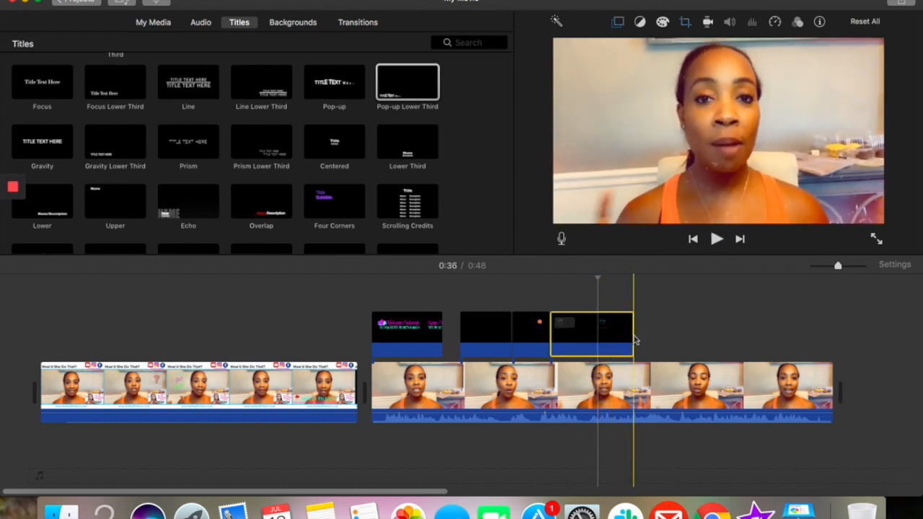
pyautogui.moveTo(631, 336); pyautogui.dragTo(618, 329)
pyautogui.click(652, 331)
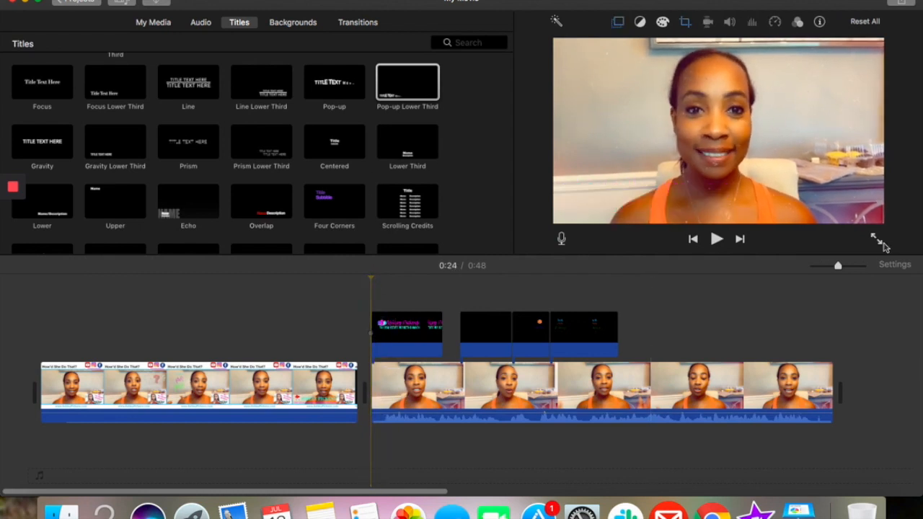
# Review the second clip with its overlays in full-screen playback and return to the editing view.
pyautogui.click(875, 241)
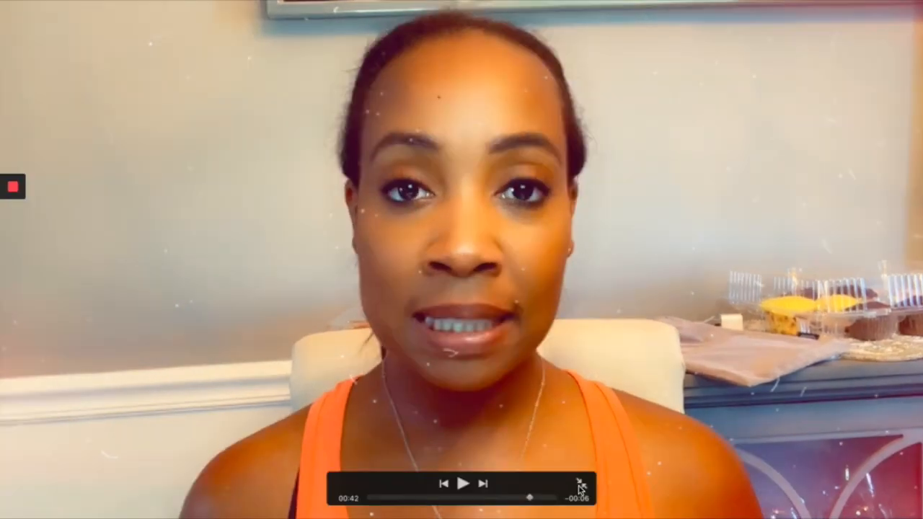
pyautogui.click(581, 487)
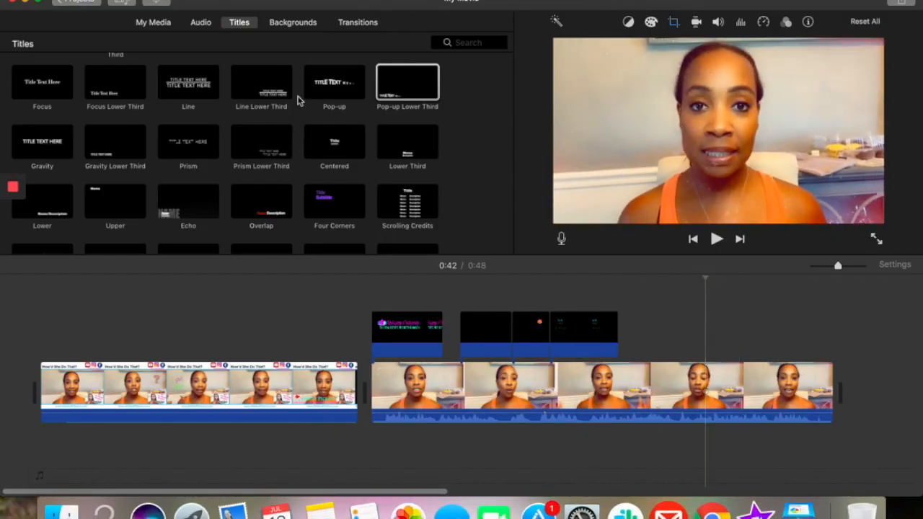
# Add a Pop-up Lower Third title above the second clip near its end, reading "dont forget to subscribe", and play it back.
pyautogui.moveTo(397, 92)
pyautogui.mouseDown()
pyautogui.moveTo(693, 324)
pyautogui.moveTo(713, 350)
pyautogui.mouseUp()
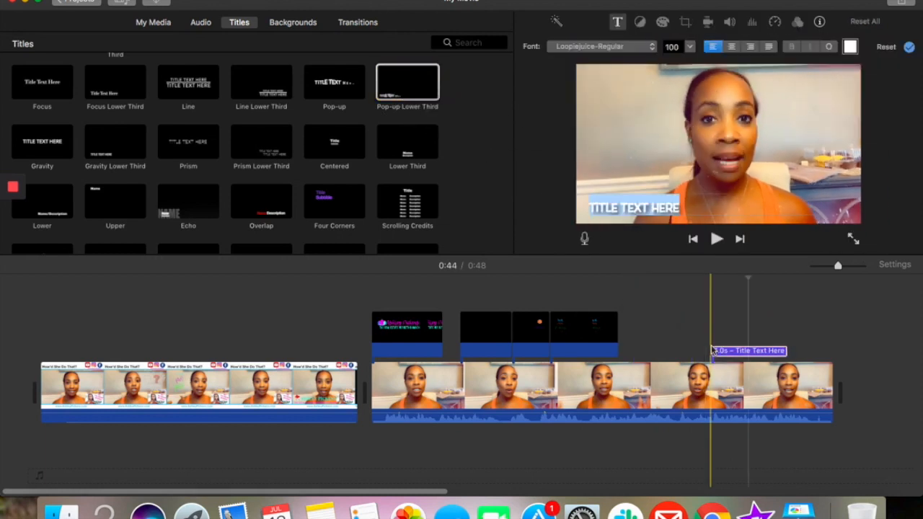
pyautogui.write('Do')
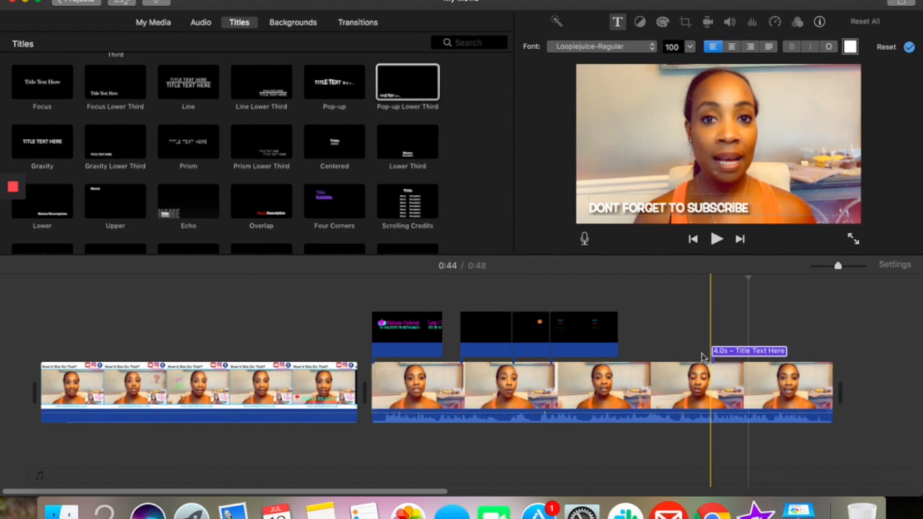
pyautogui.click(717, 240)
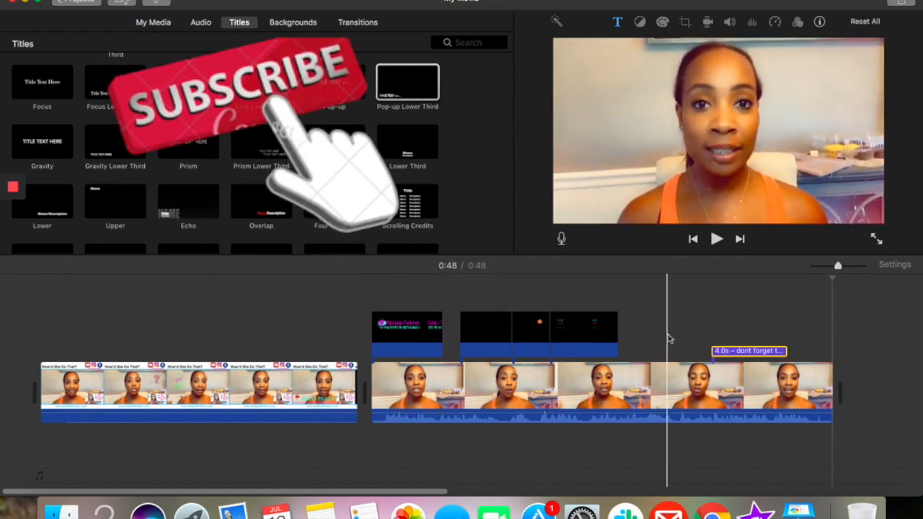
# Select the end edge of the writing overlay.
pyautogui.click(617, 350)
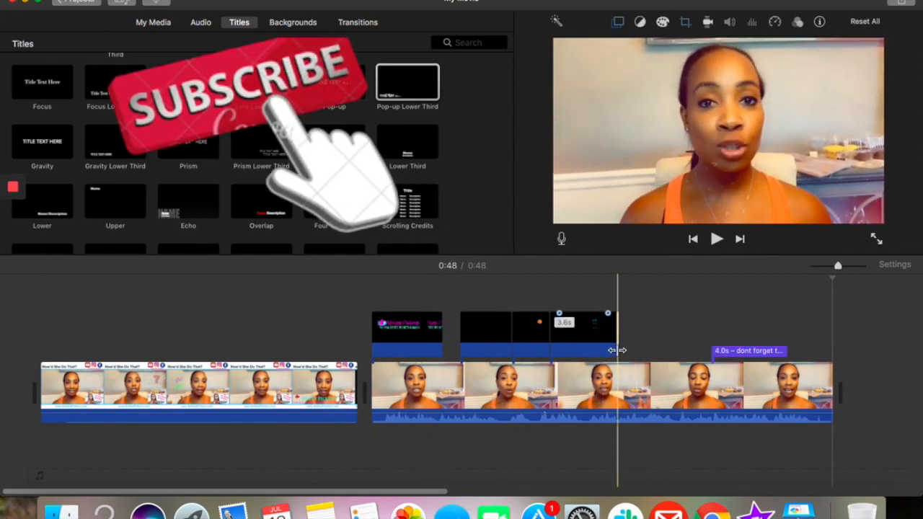